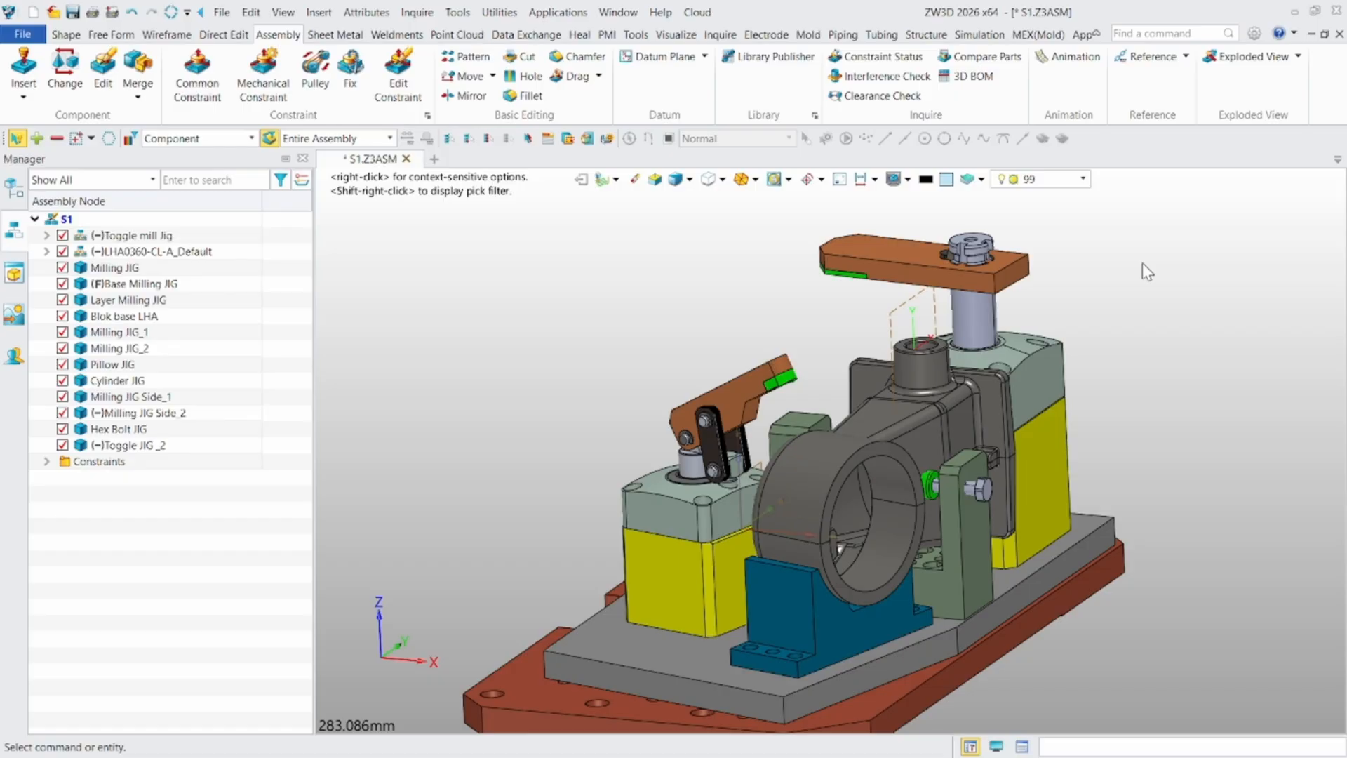
- Expand the assembly's constraints list and inspect the milling jig, its toggle clamp and the clamped workpiece
scroll(1077, 337, up, 2)
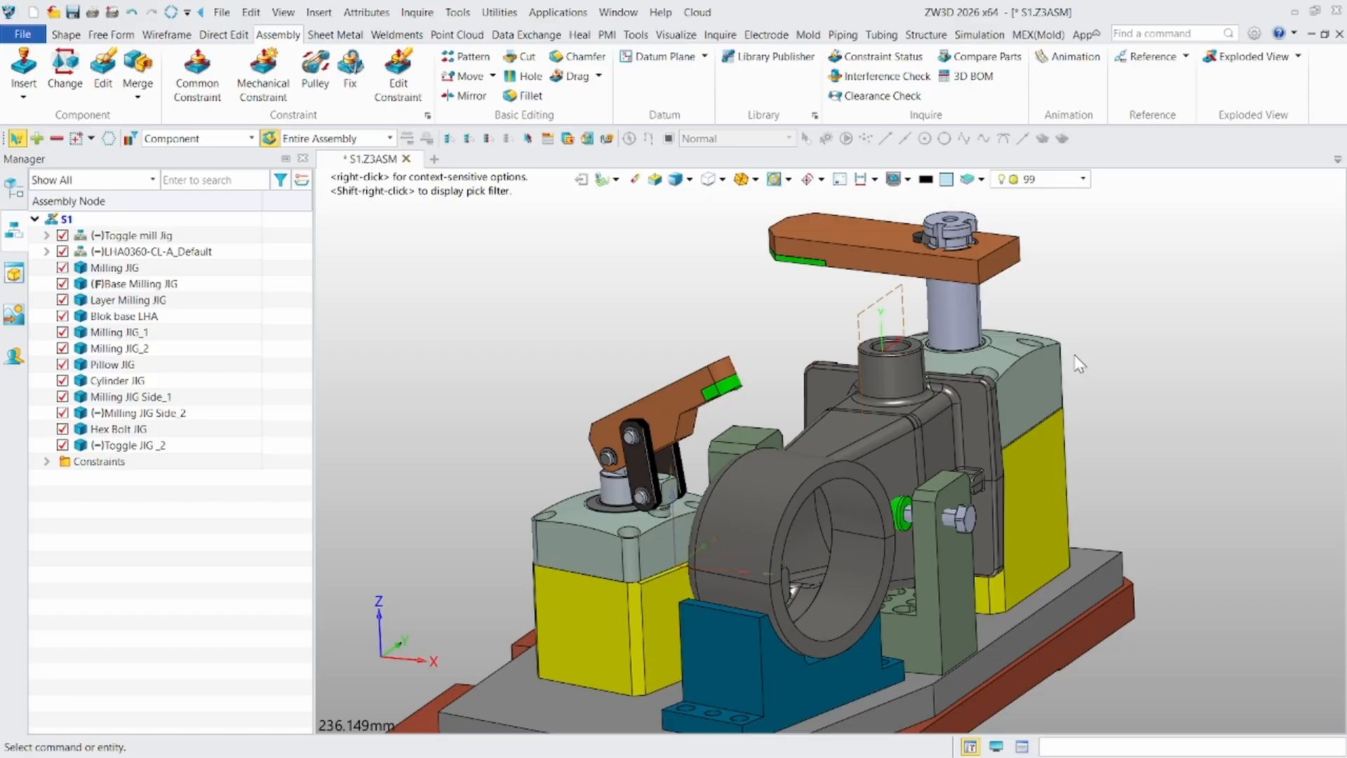
right_drag(1075, 356, 1072, 376)
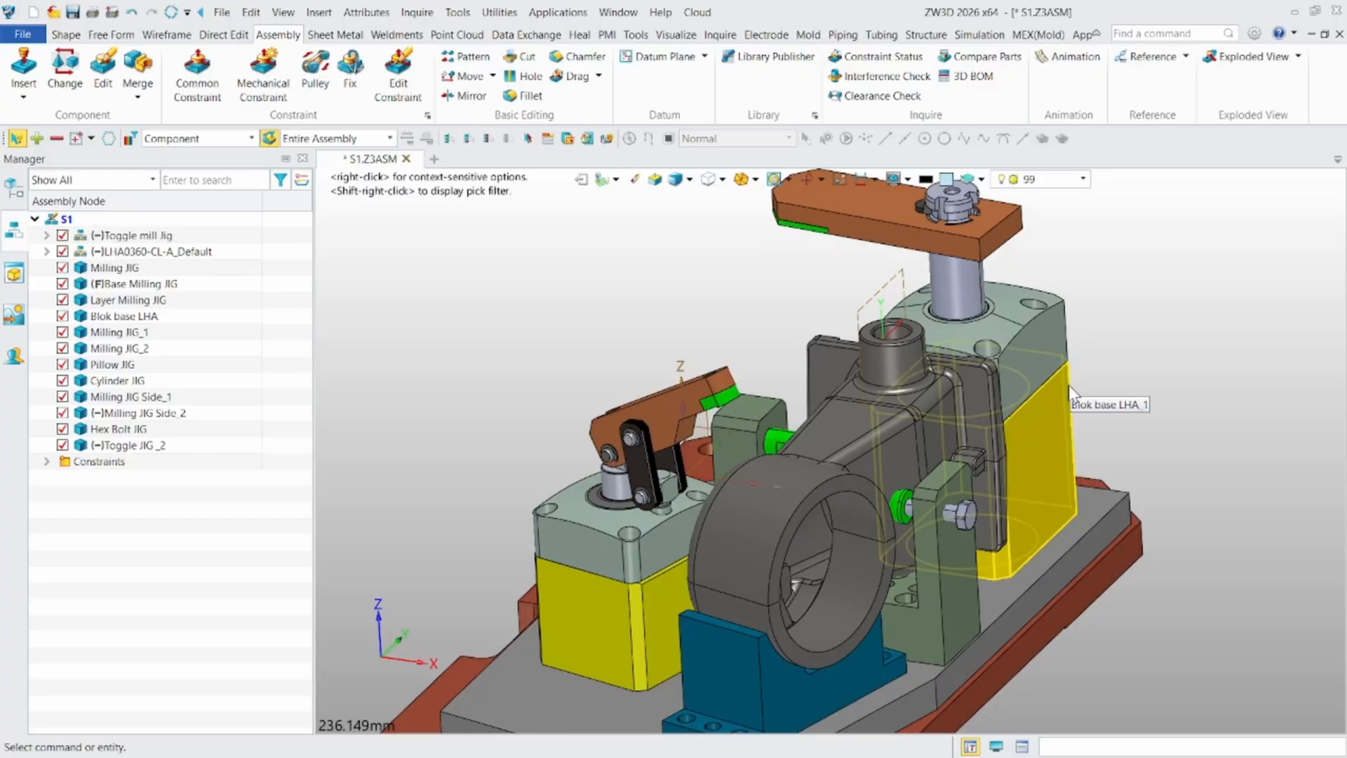
click(46, 461)
scroll(144, 577, down, 2)
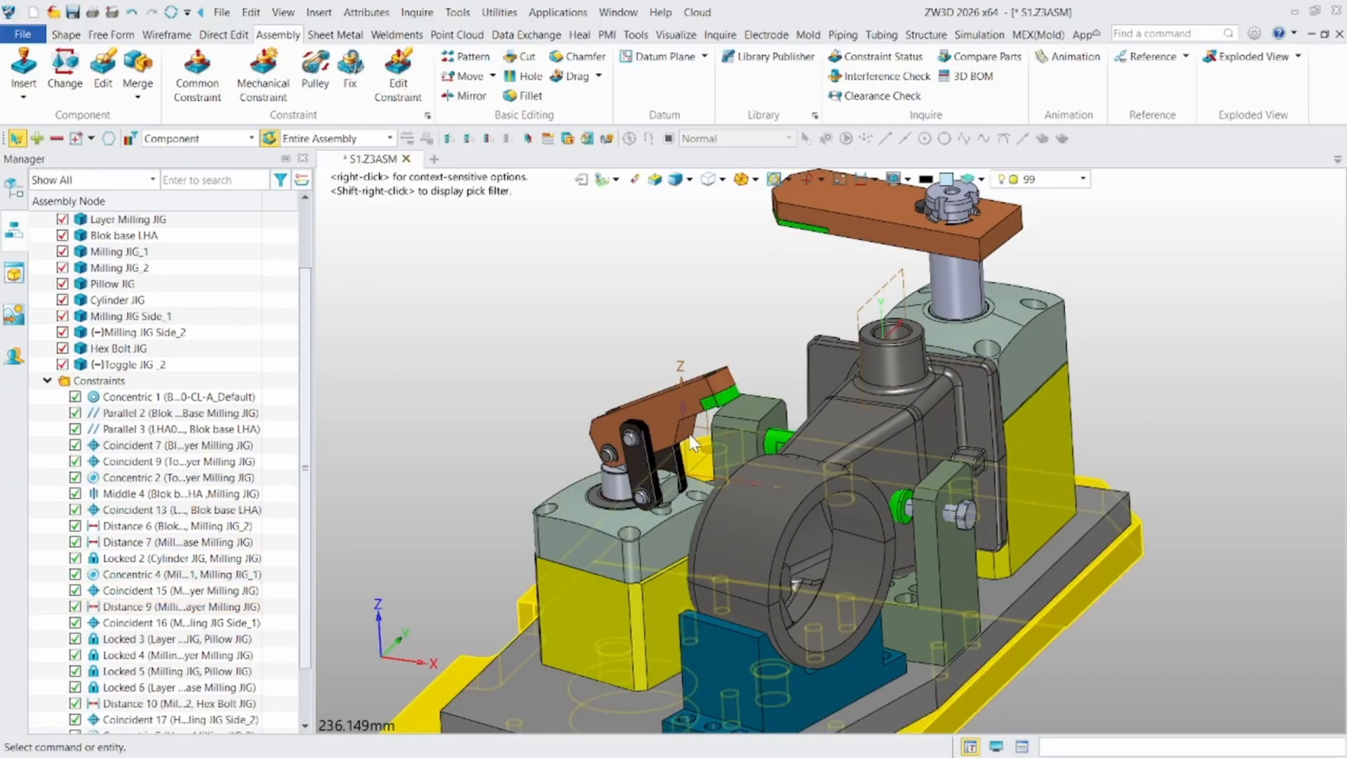
click(119, 251)
right_drag(755, 417, 702, 460)
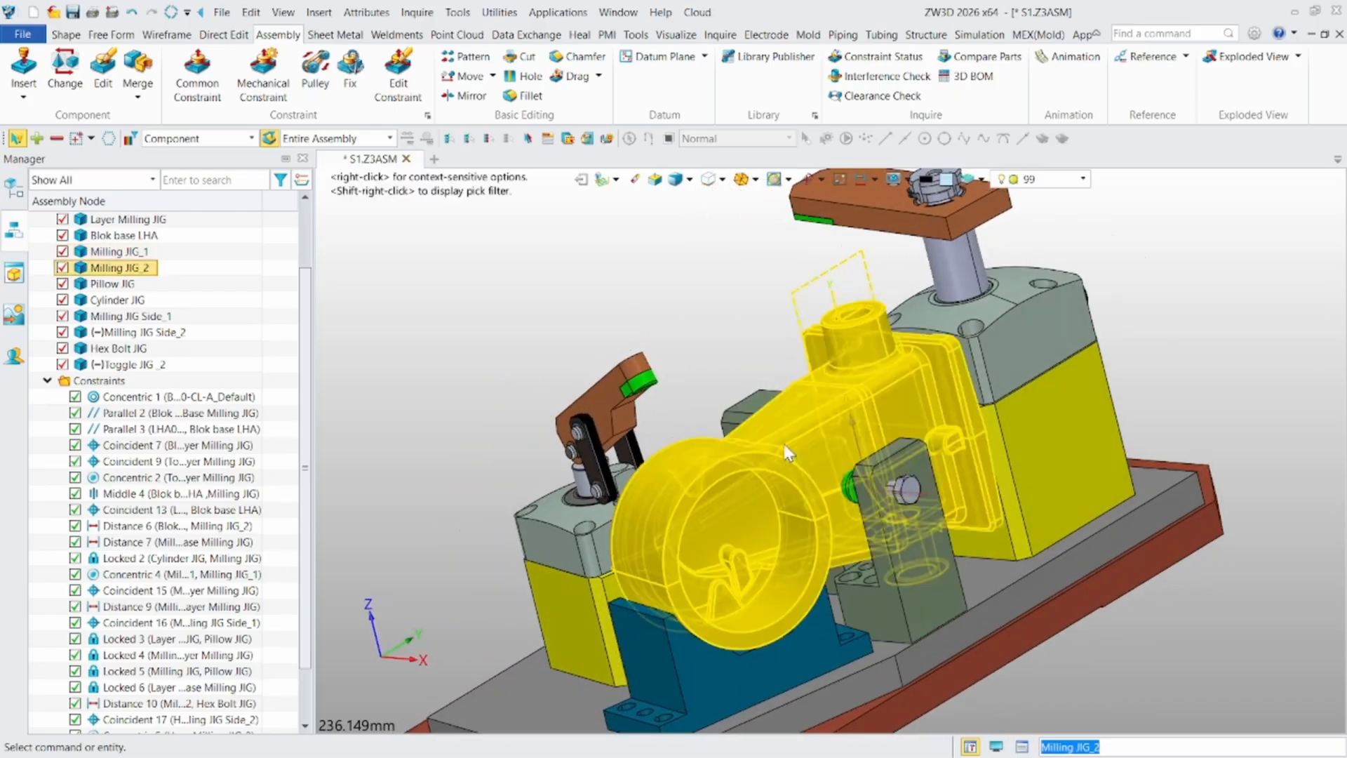
scroll(788, 454, up, 2)
right_drag(714, 506, 694, 423)
scroll(780, 489, down, 2)
scroll(718, 426, up, 1)
scroll(688, 372, up, 3)
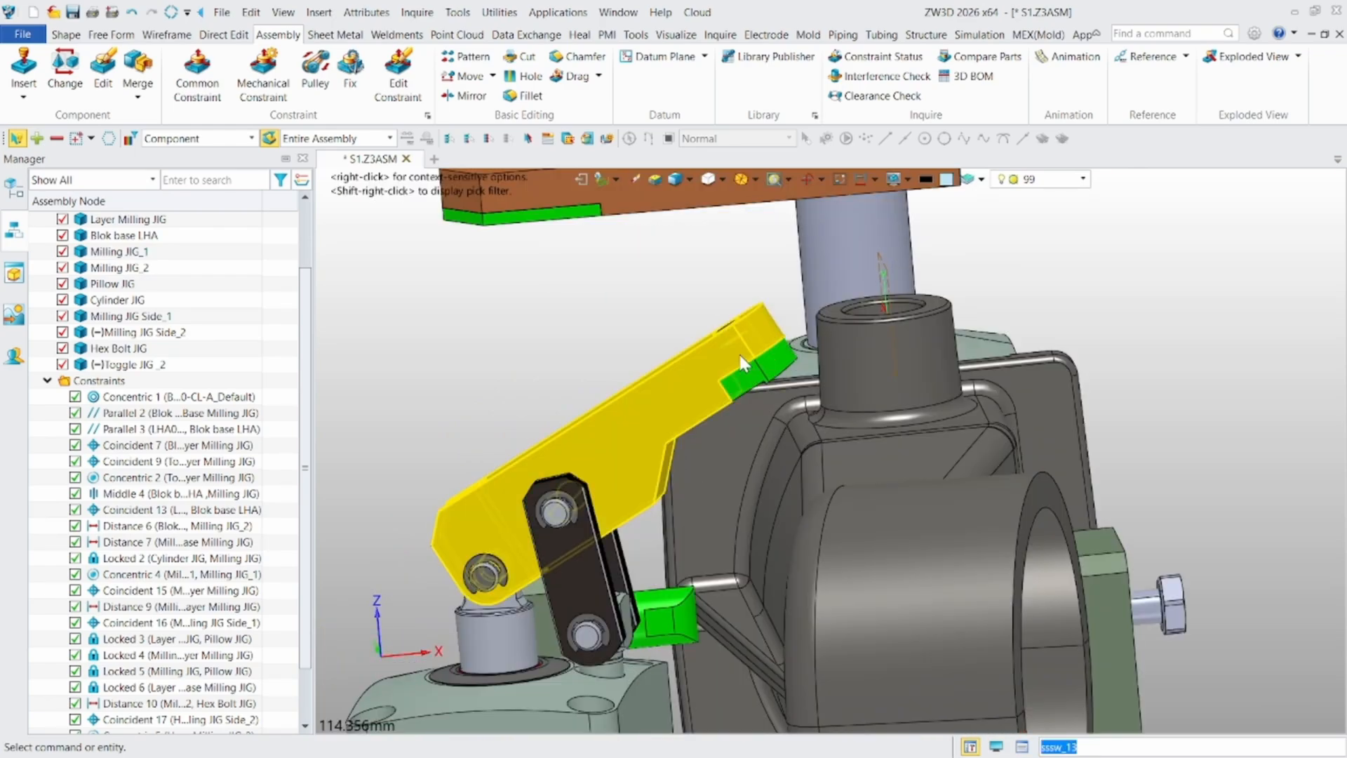
- Swing the toggle clamp arm up and down to check its unrestricted movement against the workpiece
drag(733, 356, 839, 436)
scroll(840, 436, down, 3)
right_drag(840, 436, 715, 421)
scroll(840, 421, down, 1)
middle_drag(1178, 239, 1047, 345)
scroll(1046, 345, up, 2)
scroll(1047, 345, up, 1)
drag(753, 410, 807, 344)
scroll(626, 536, down, 2)
middle_drag(575, 632, 628, 460)
right_drag(629, 461, 668, 513)
scroll(670, 518, up, 3)
middle_drag(675, 536, 739, 422)
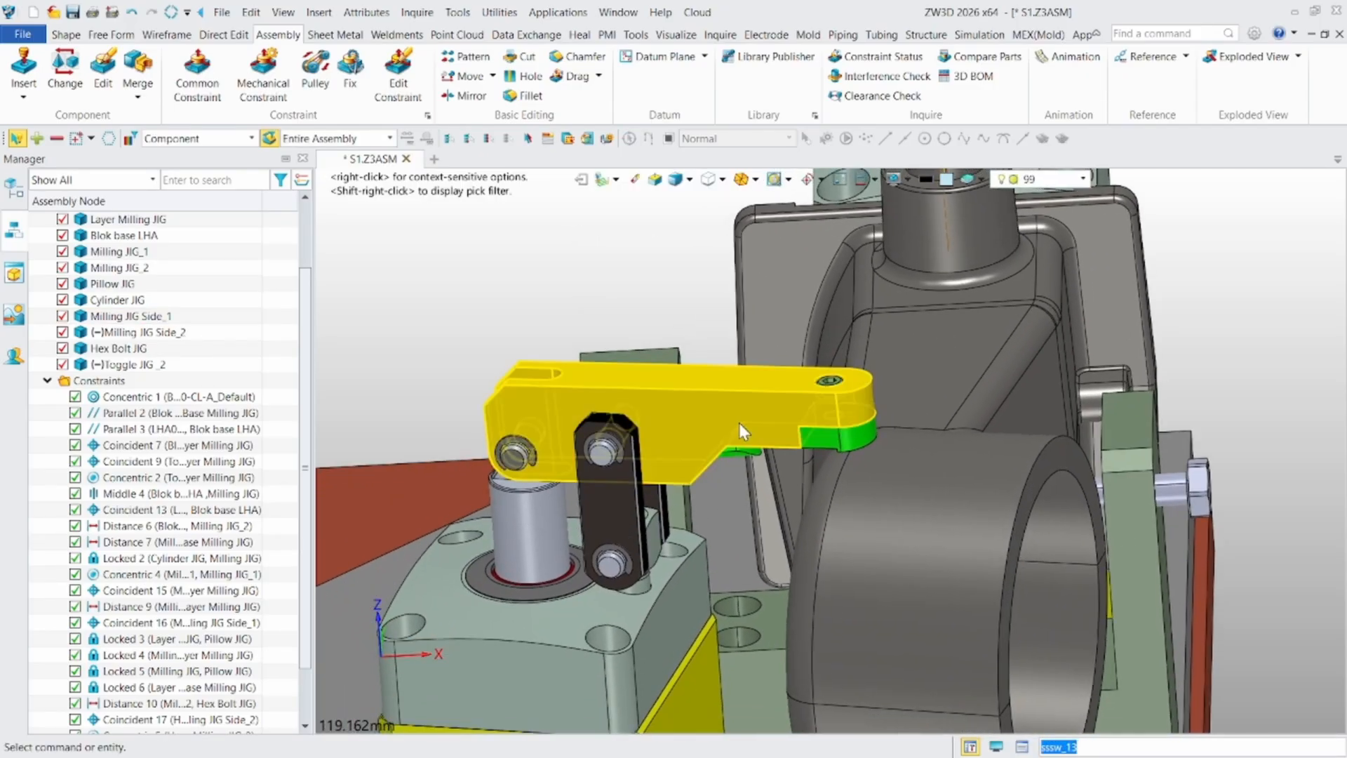
mouse_move(756, 403)
mouse_down()
mouse_move(714, 368)
mouse_move(483, 325)
mouse_move(584, 308)
mouse_move(864, 444)
mouse_move(504, 343)
mouse_move(528, 327)
mouse_move(847, 372)
mouse_move(689, 339)
mouse_move(517, 331)
mouse_move(758, 379)
mouse_up()
mouse_move(846, 465)
right_down()
mouse_move(854, 438)
mouse_move(826, 436)
mouse_move(871, 471)
right_up()
- Position the toggle arm's green pad on the workpiece with a concentric, position-only constraint between the pad's underside and the cylindrical body
scroll(878, 477, up, 3)
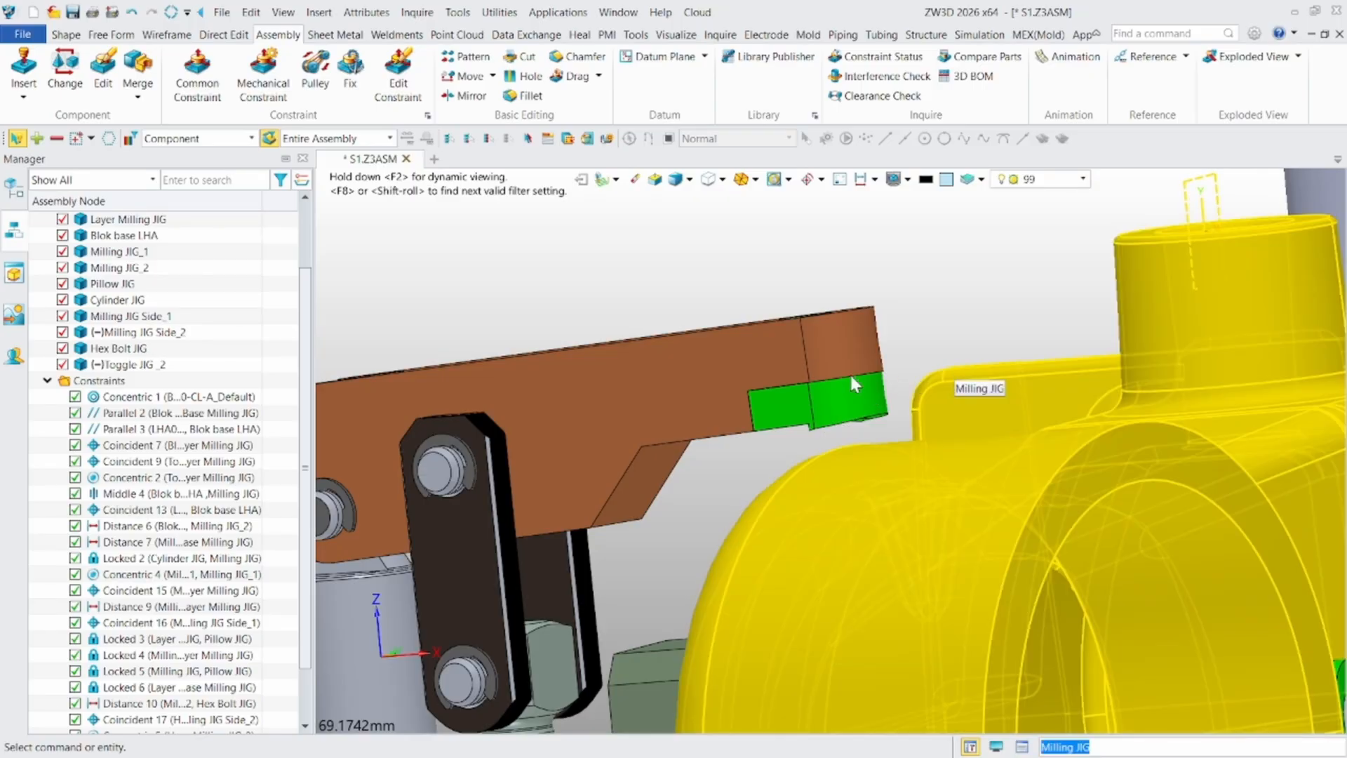
click(195, 89)
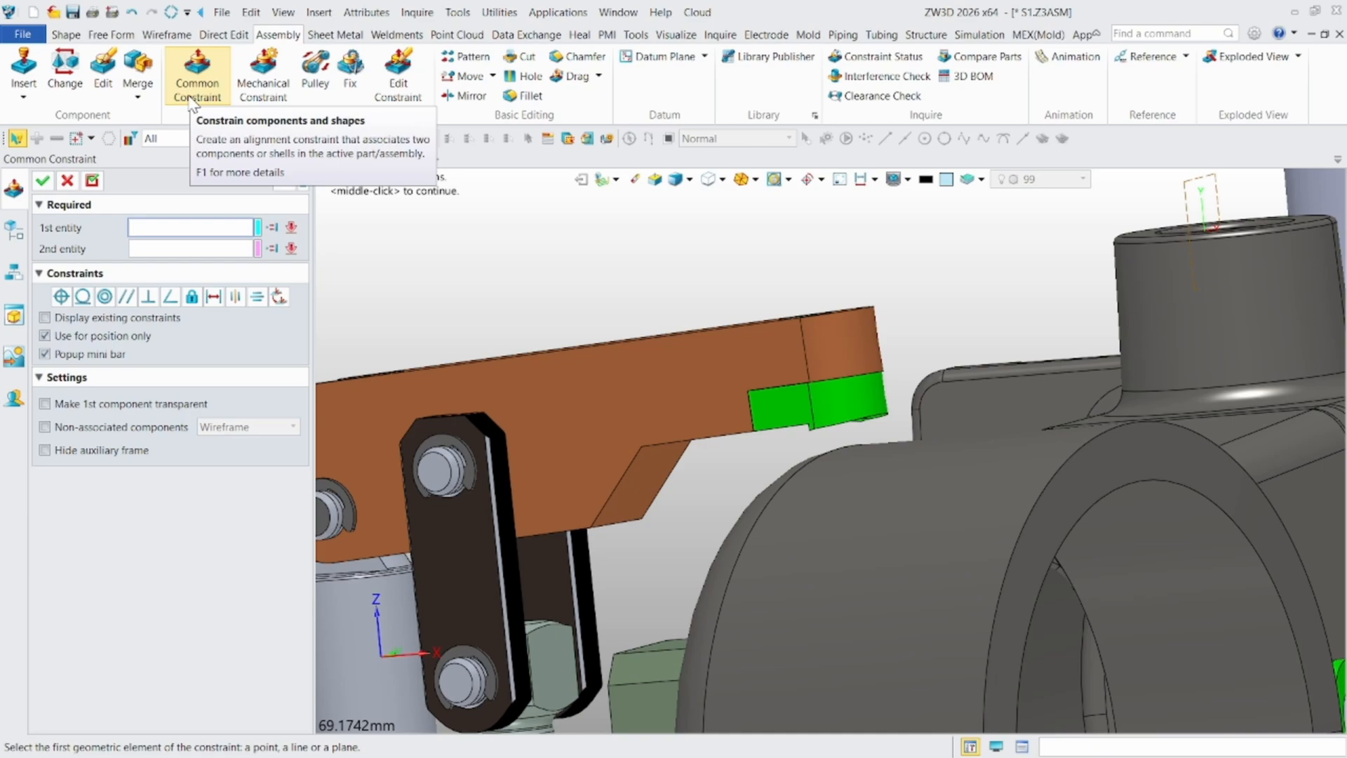
scroll(848, 384, up, 5)
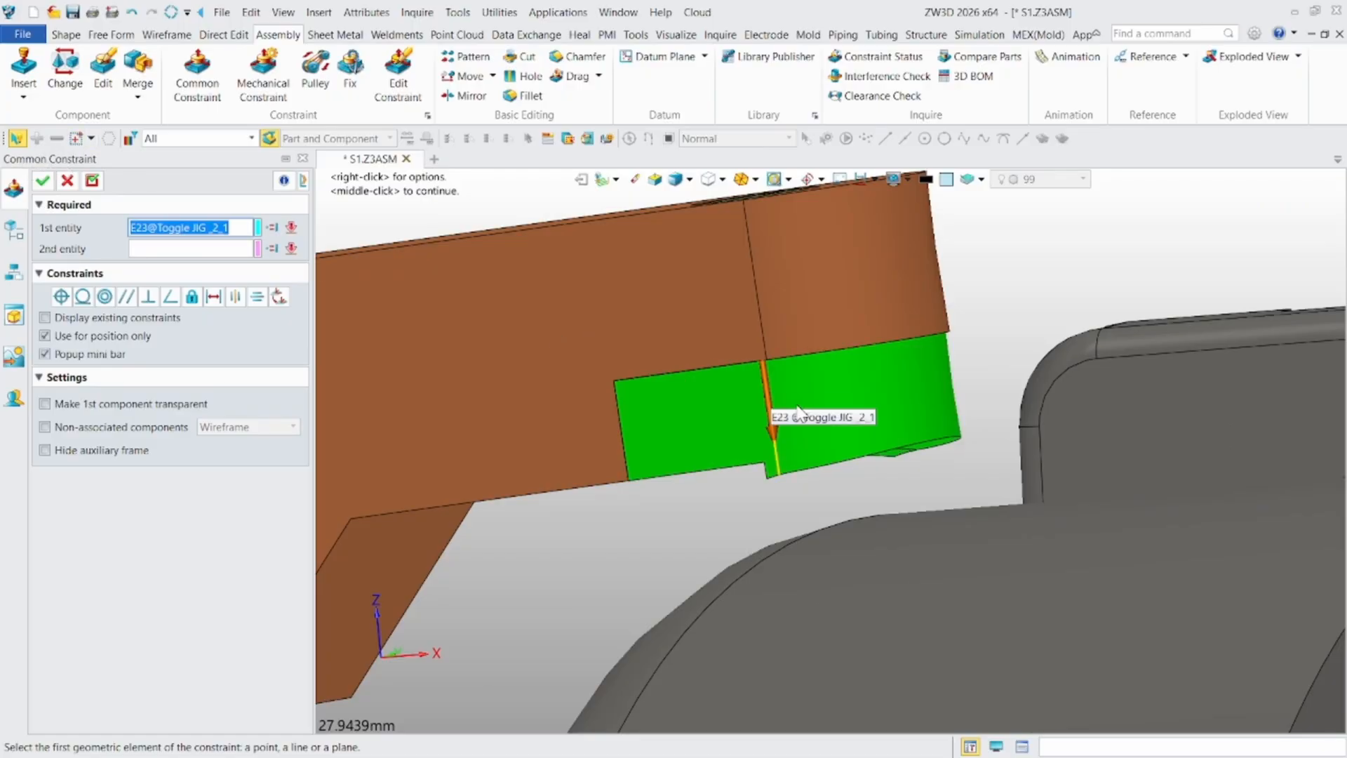
scroll(950, 491, up, 4)
click(958, 435)
scroll(907, 511, down, 4)
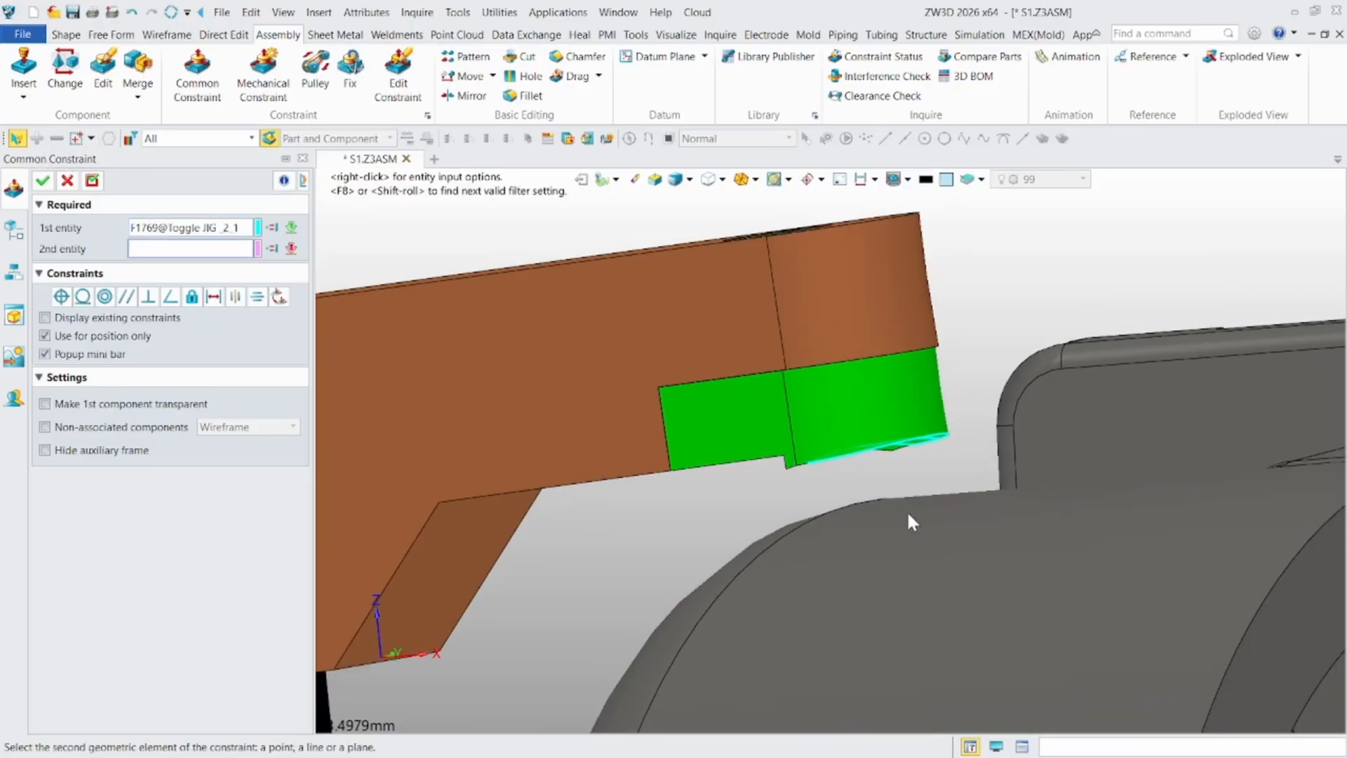
click(959, 555)
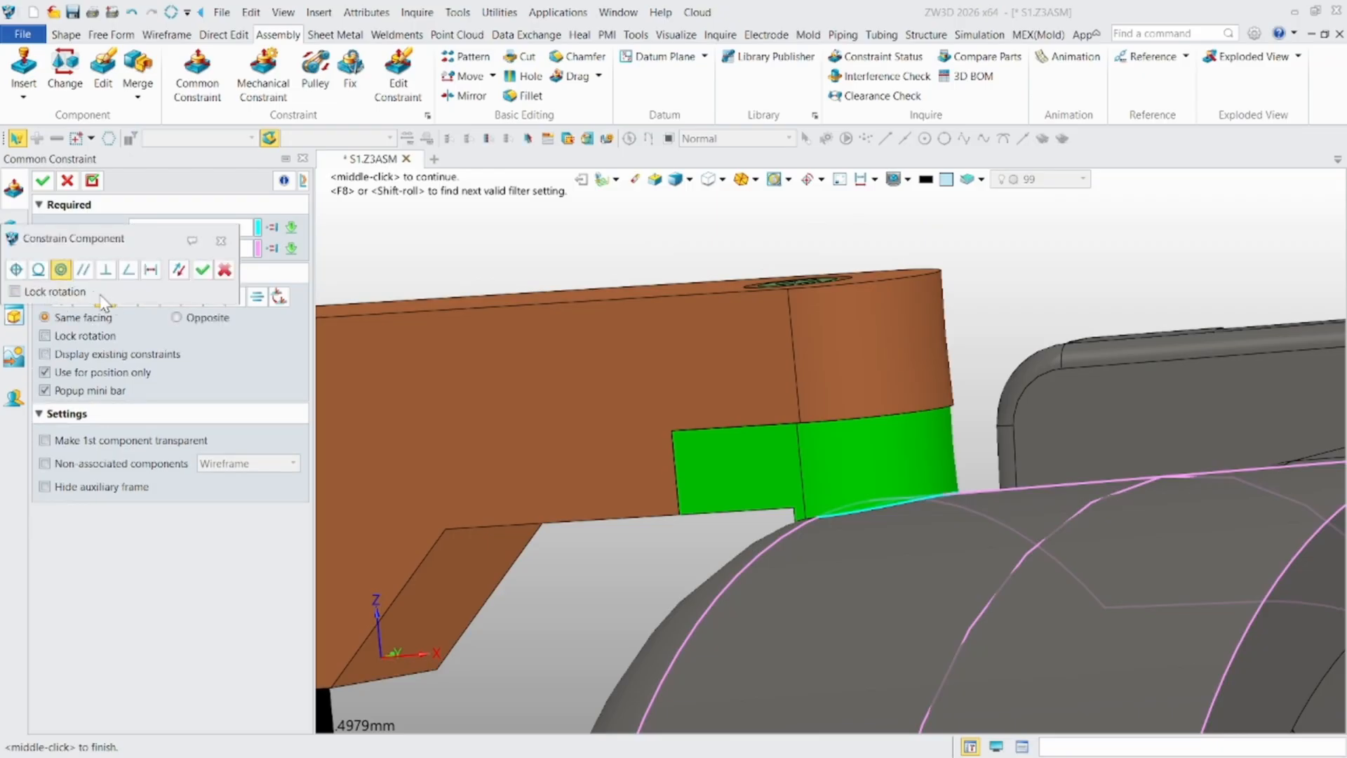
scroll(793, 389, down, 3)
middle_drag(797, 400, 482, 488)
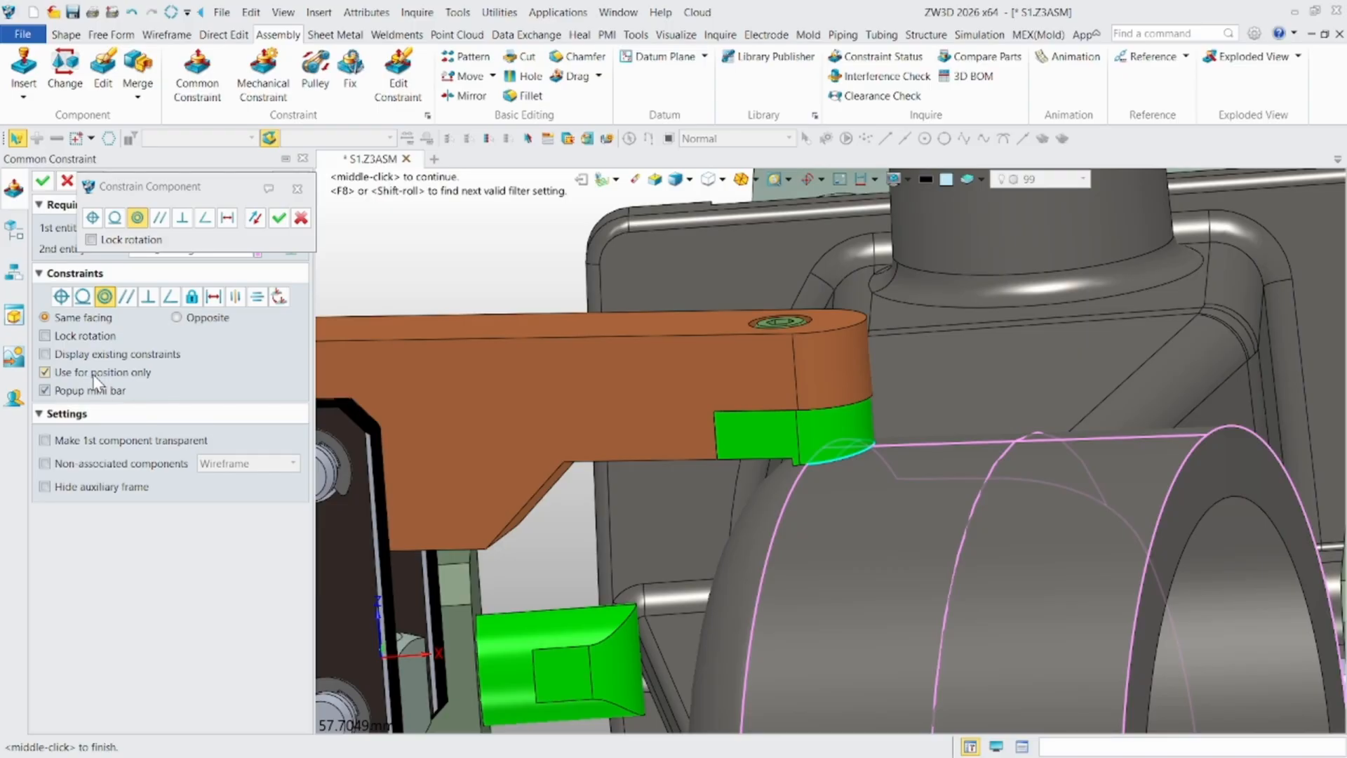
click(43, 182)
- Start an angle constraint with the Range option between the toggle arm's top face and the Layer Milling JIG face
scroll(787, 381, down, 2)
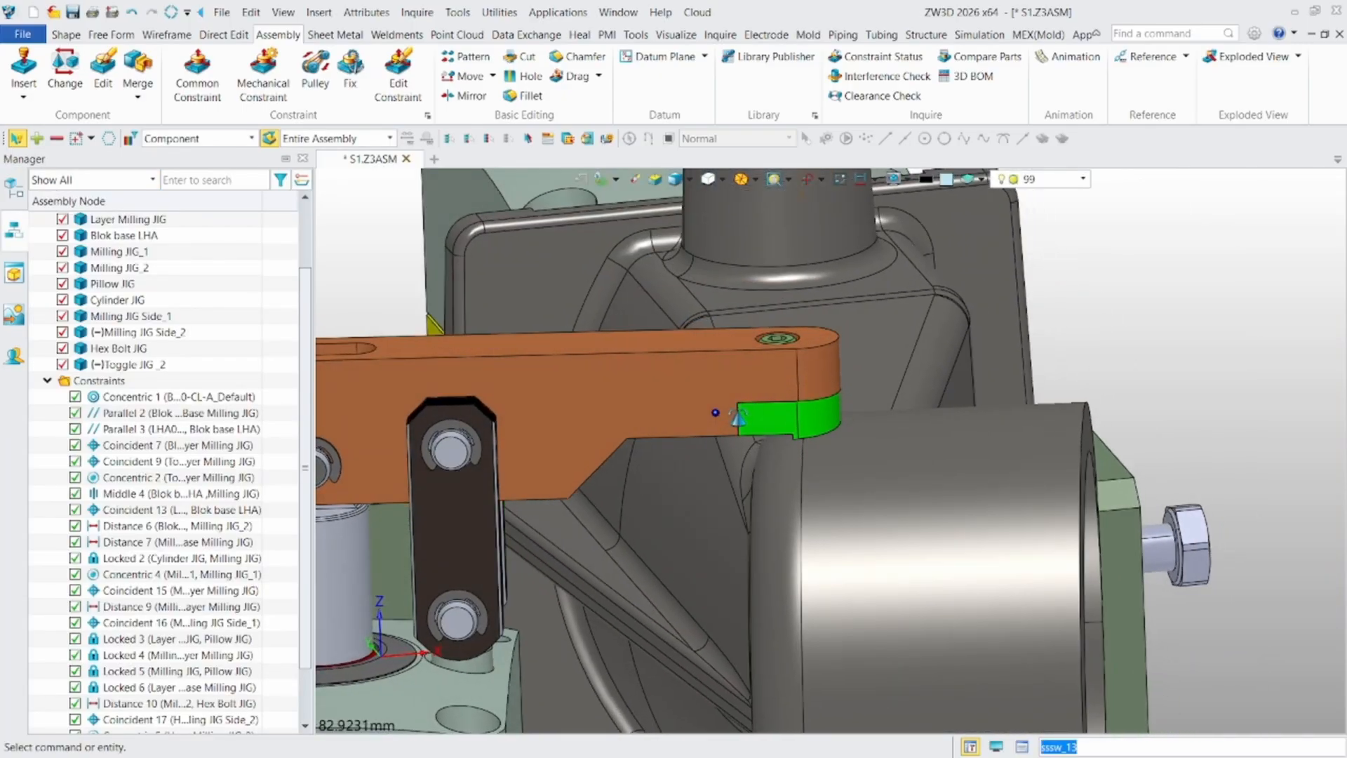
click(209, 89)
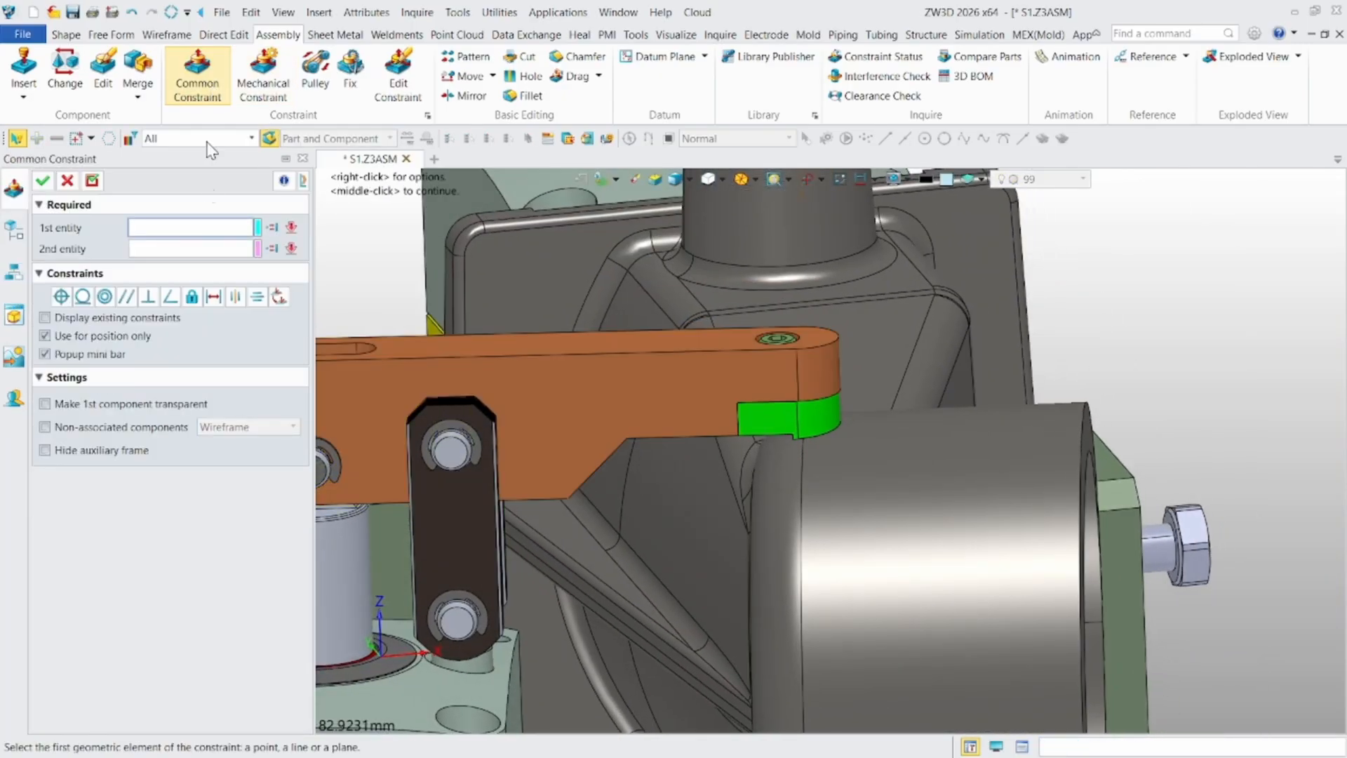
scroll(511, 424, up, 2)
click(566, 338)
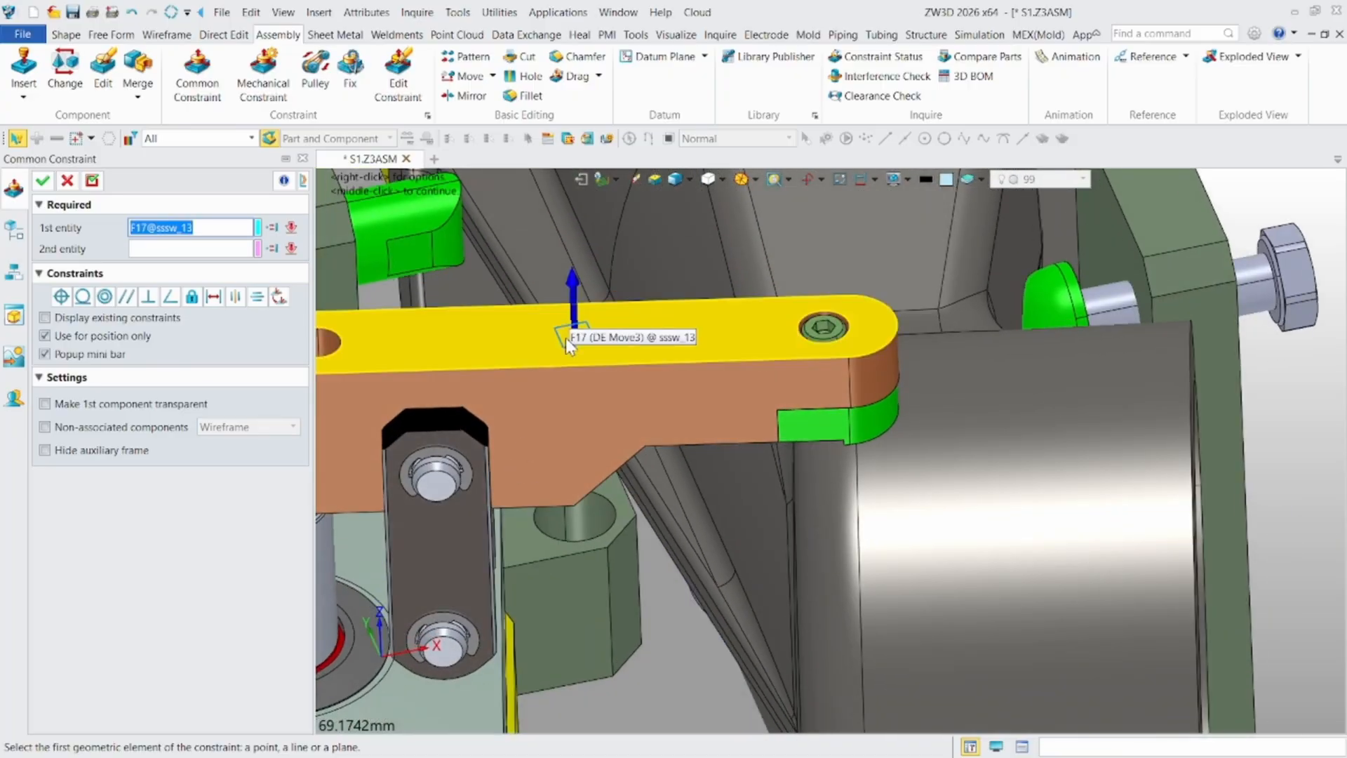
scroll(664, 418, down, 4)
click(668, 640)
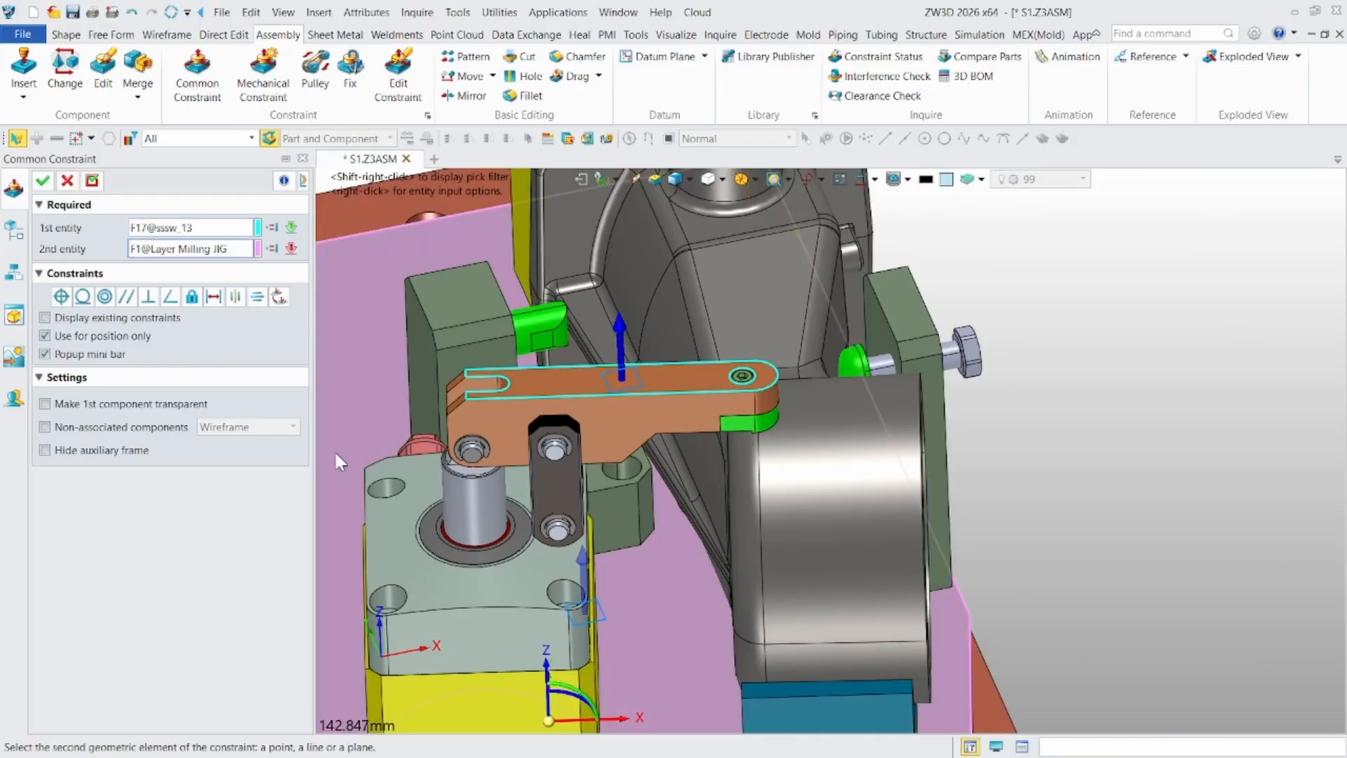
click(169, 297)
scroll(537, 408, down, 1)
scroll(540, 416, up, 2)
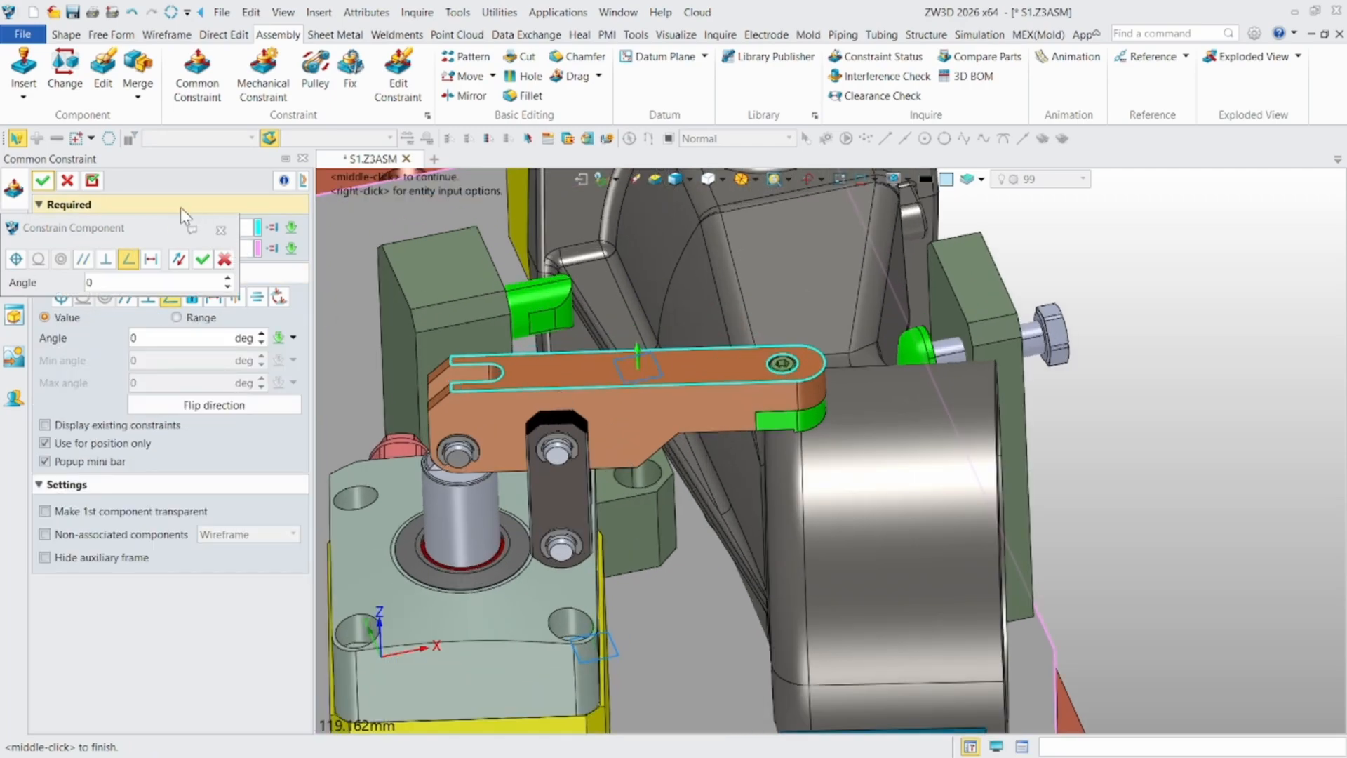
drag(156, 233, 167, 579)
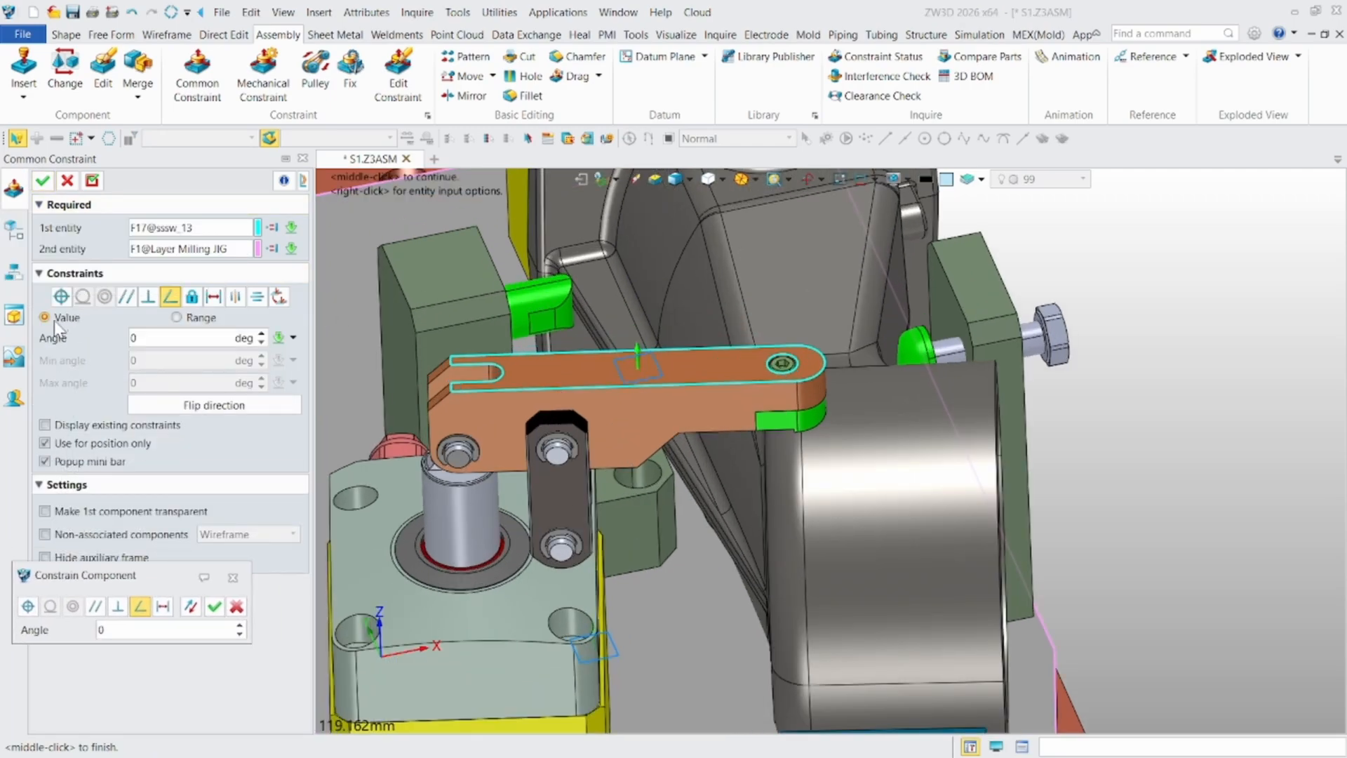
click(177, 317)
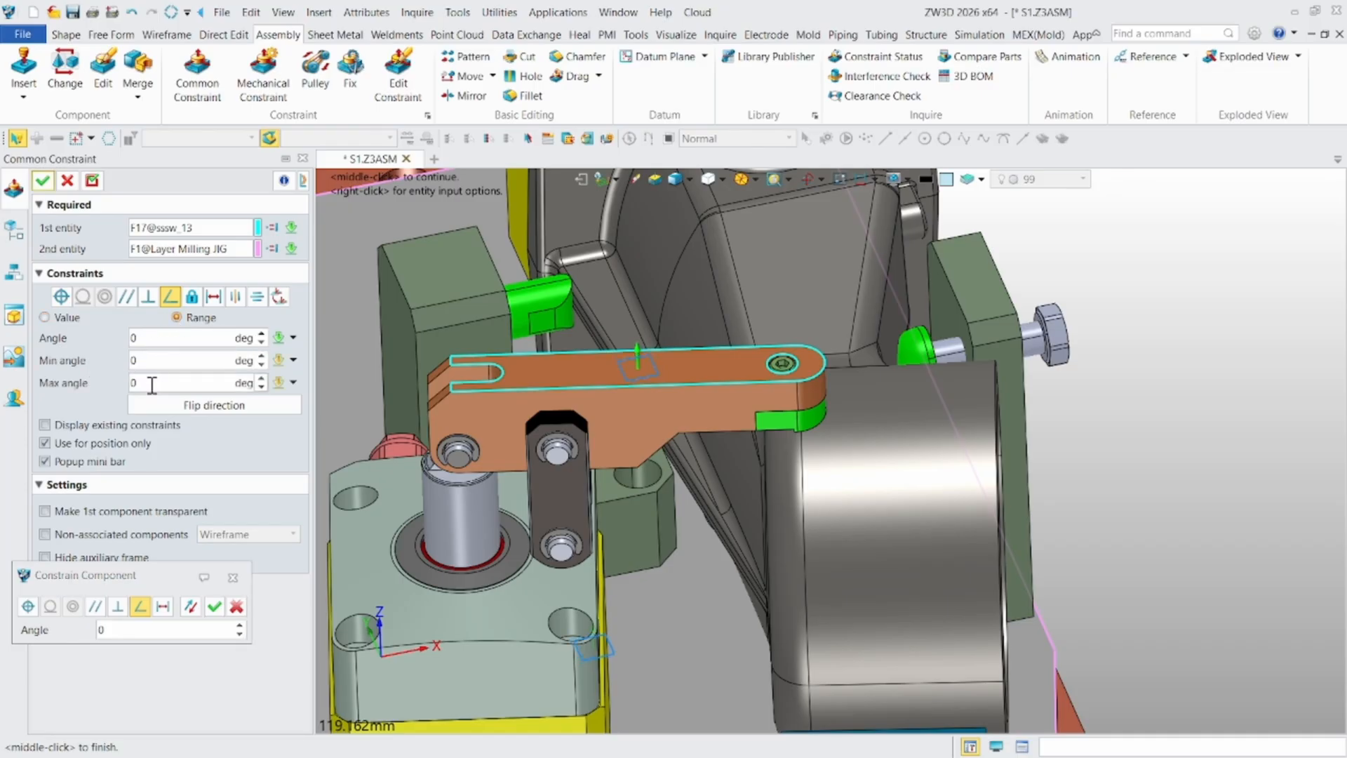
- Try angles of -5, 6 and 12 degrees for the toggle arm in the angle constraint
scroll(523, 415, up, 2)
right_drag(559, 537, 564, 522)
click(183, 337)
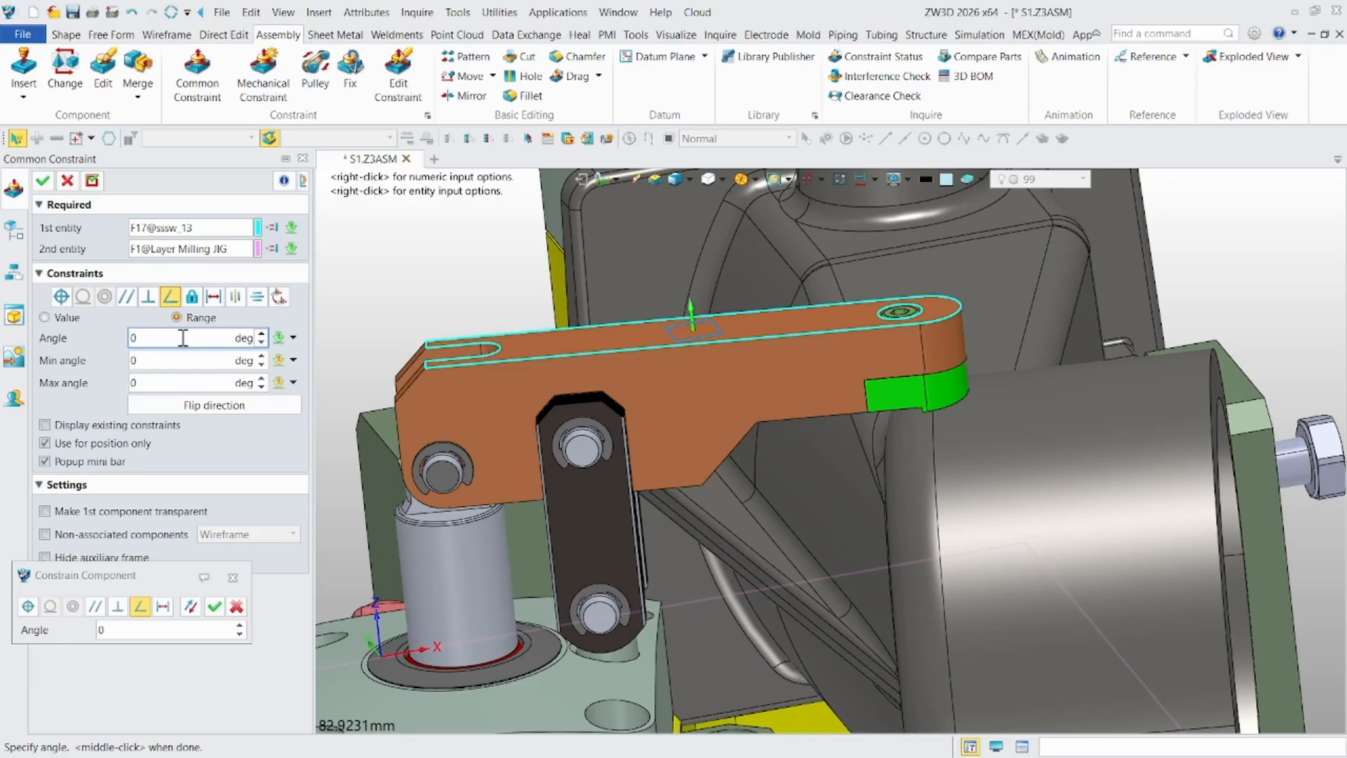
scroll(183, 337, down, 5)
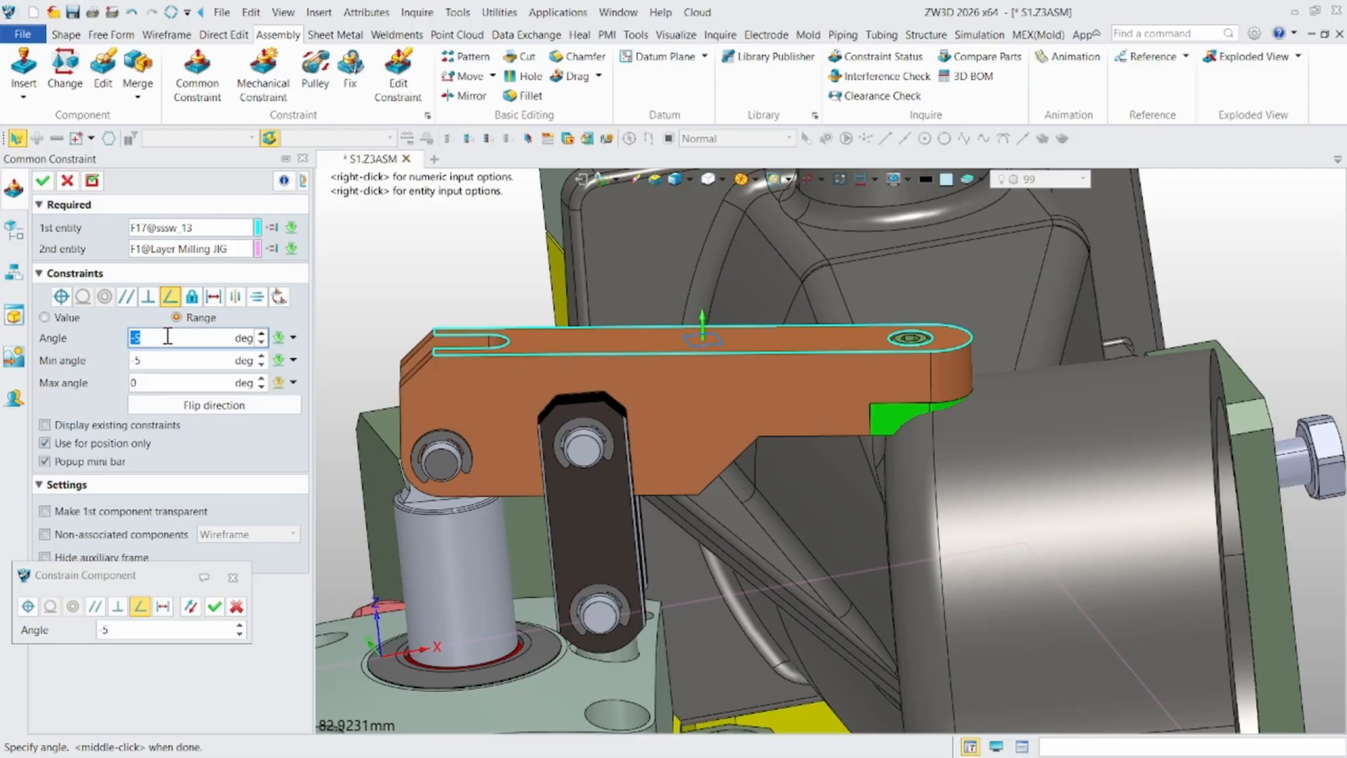
scroll(168, 337, up, 11)
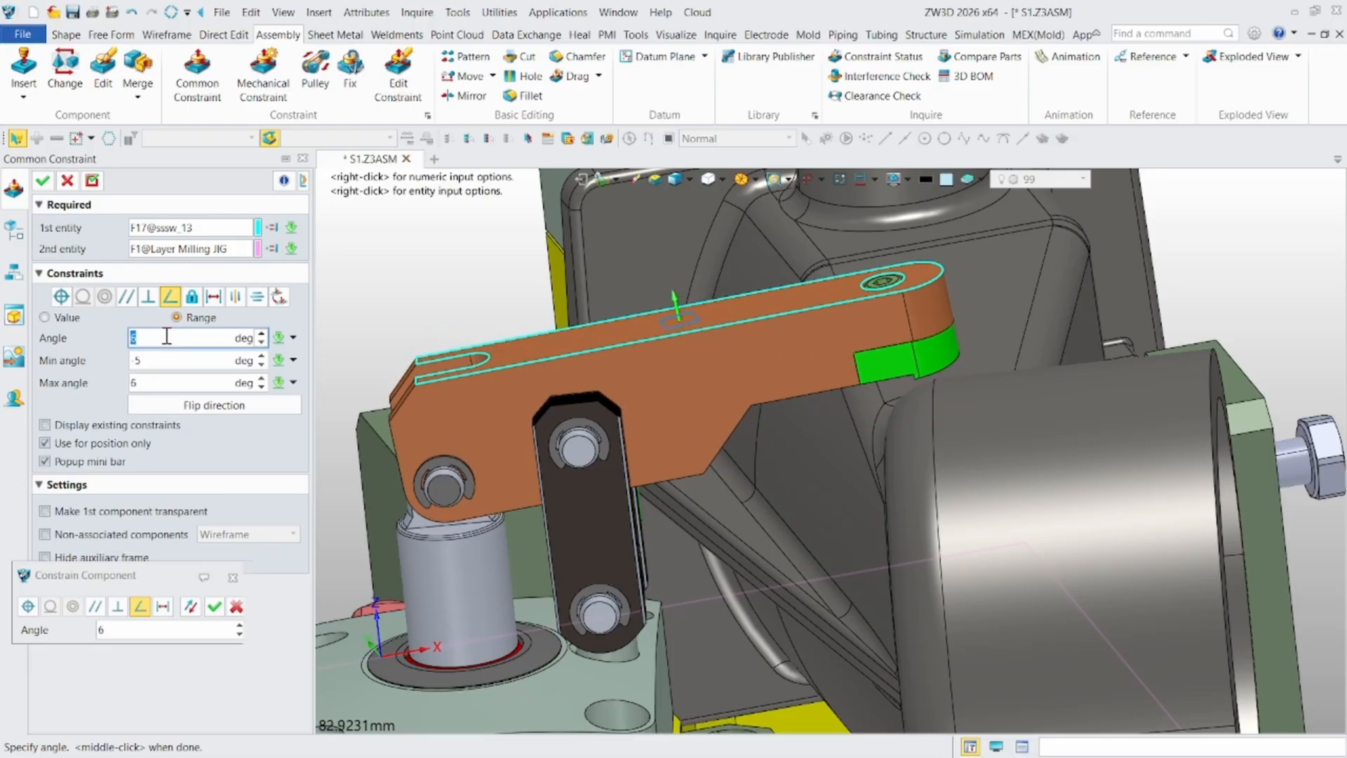
scroll(167, 337, up, 6)
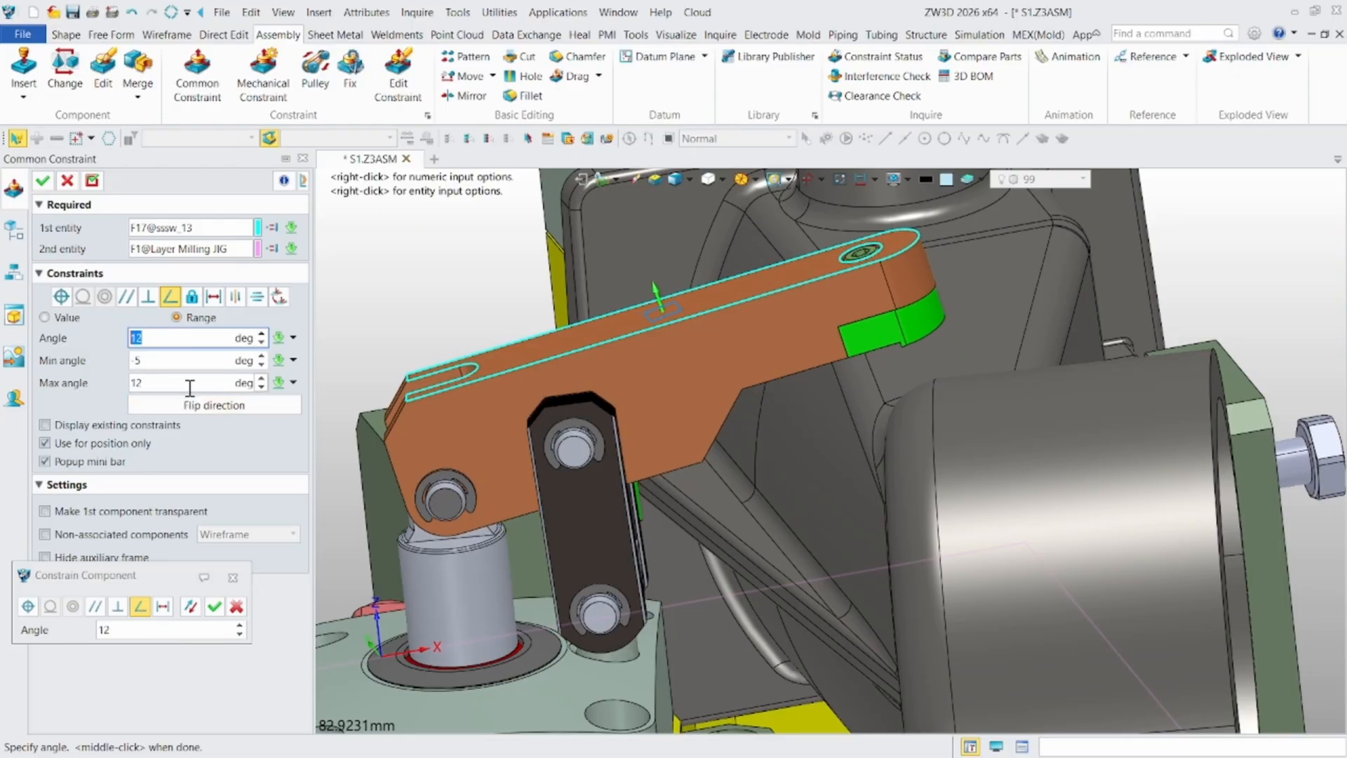
- Set the range to minimum 0 and maximum 55 degrees with a 55-degree angle, turn off position-only use, and apply the constraint
click(152, 367)
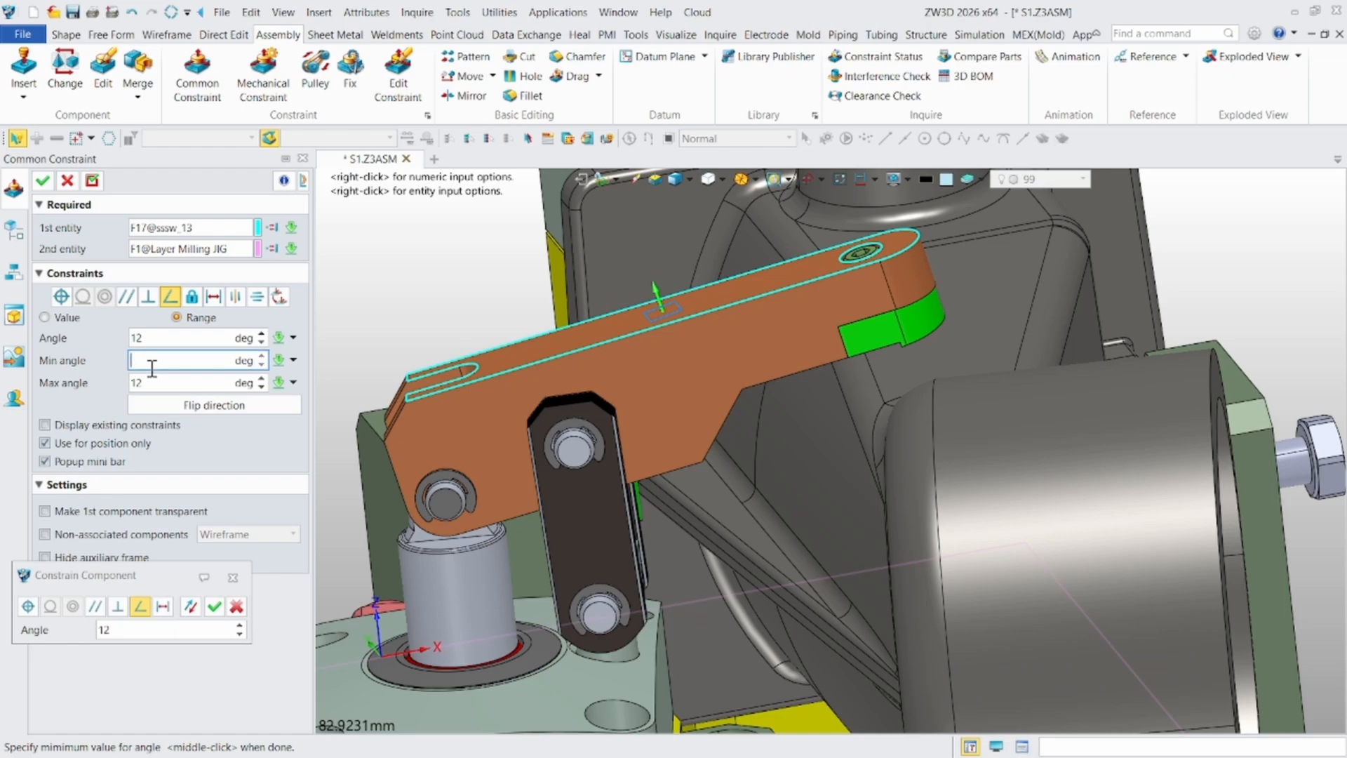
click(195, 338)
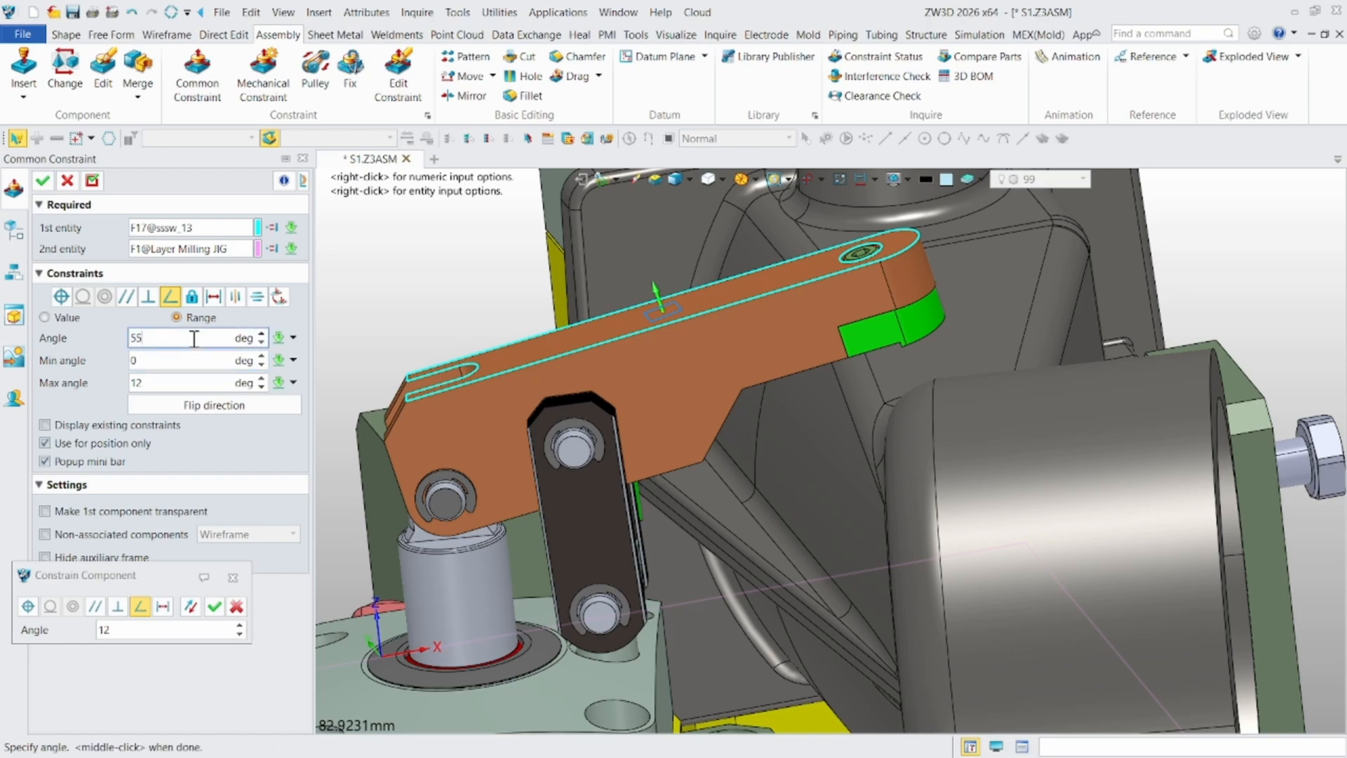
click(196, 363)
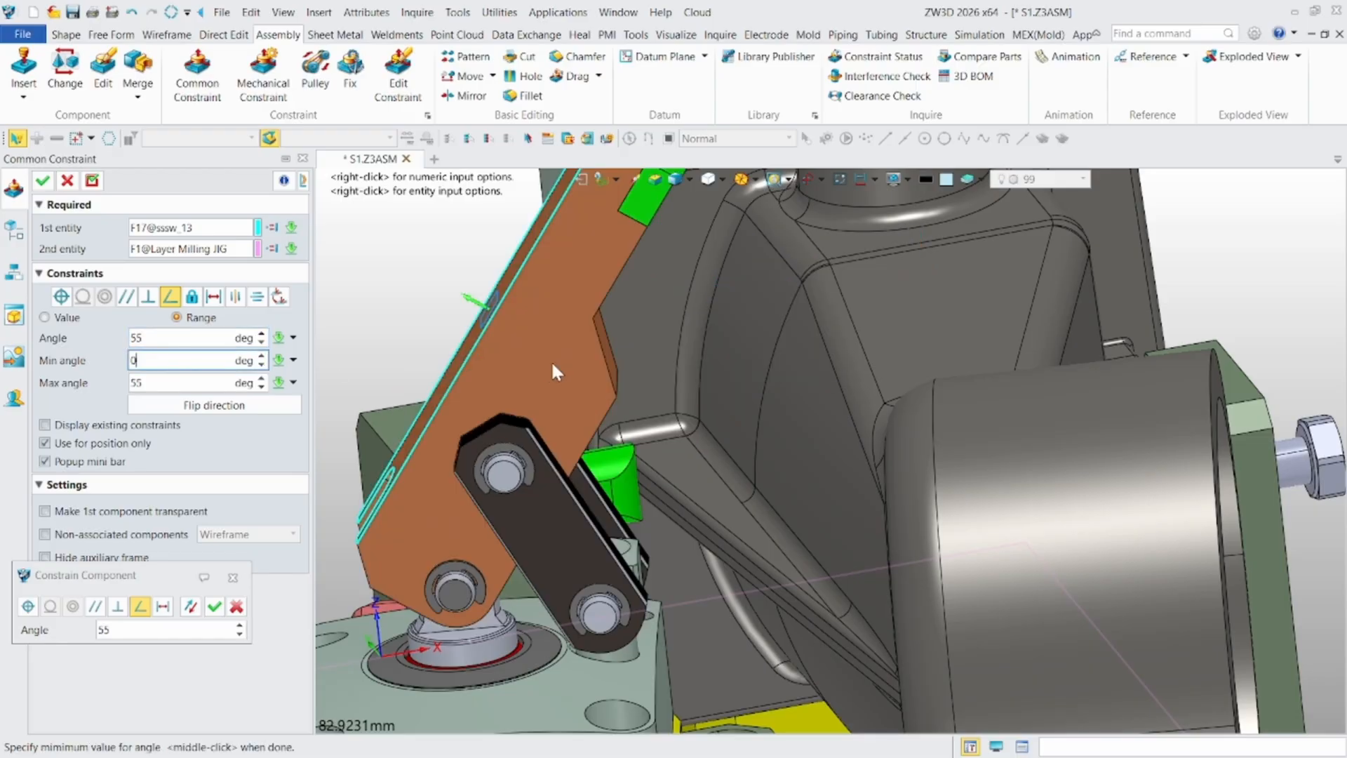
scroll(552, 364, down, 4)
middle_drag(559, 397, 657, 434)
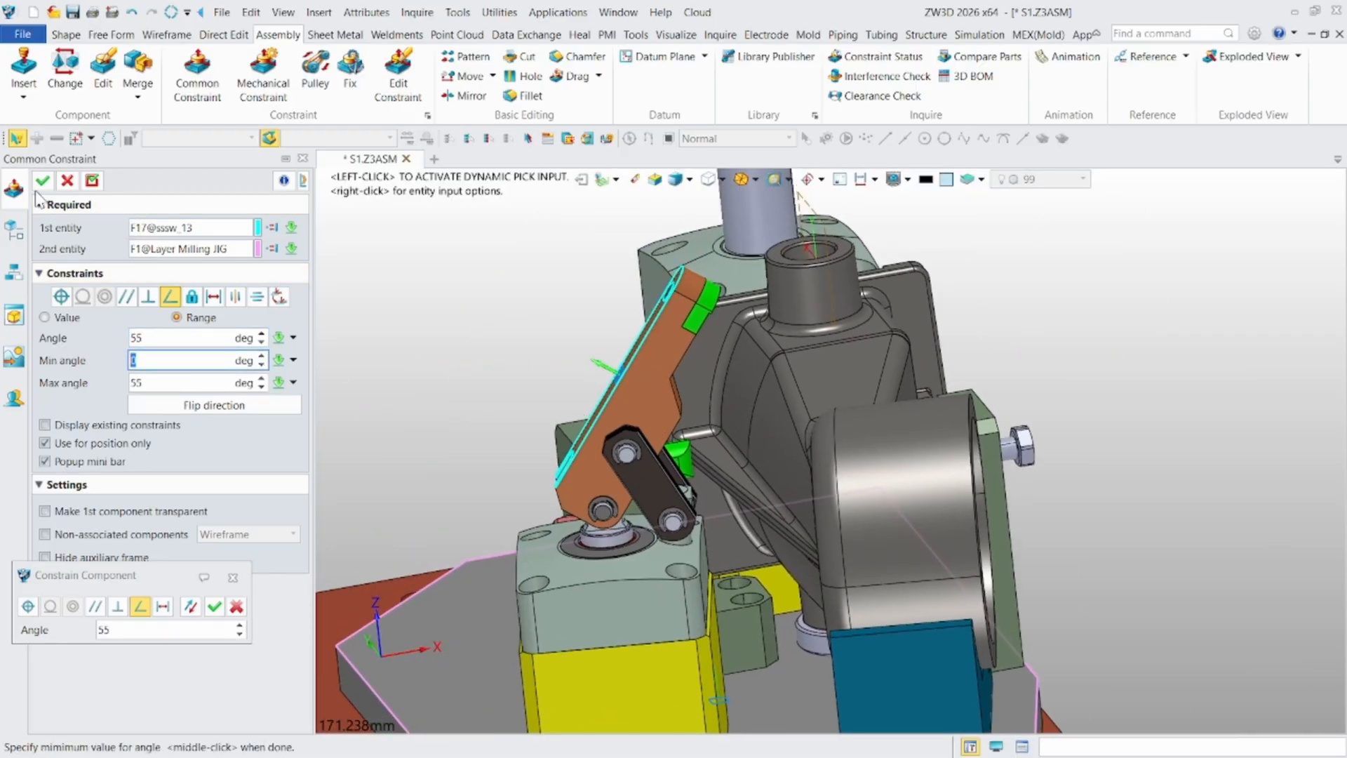
click(133, 447)
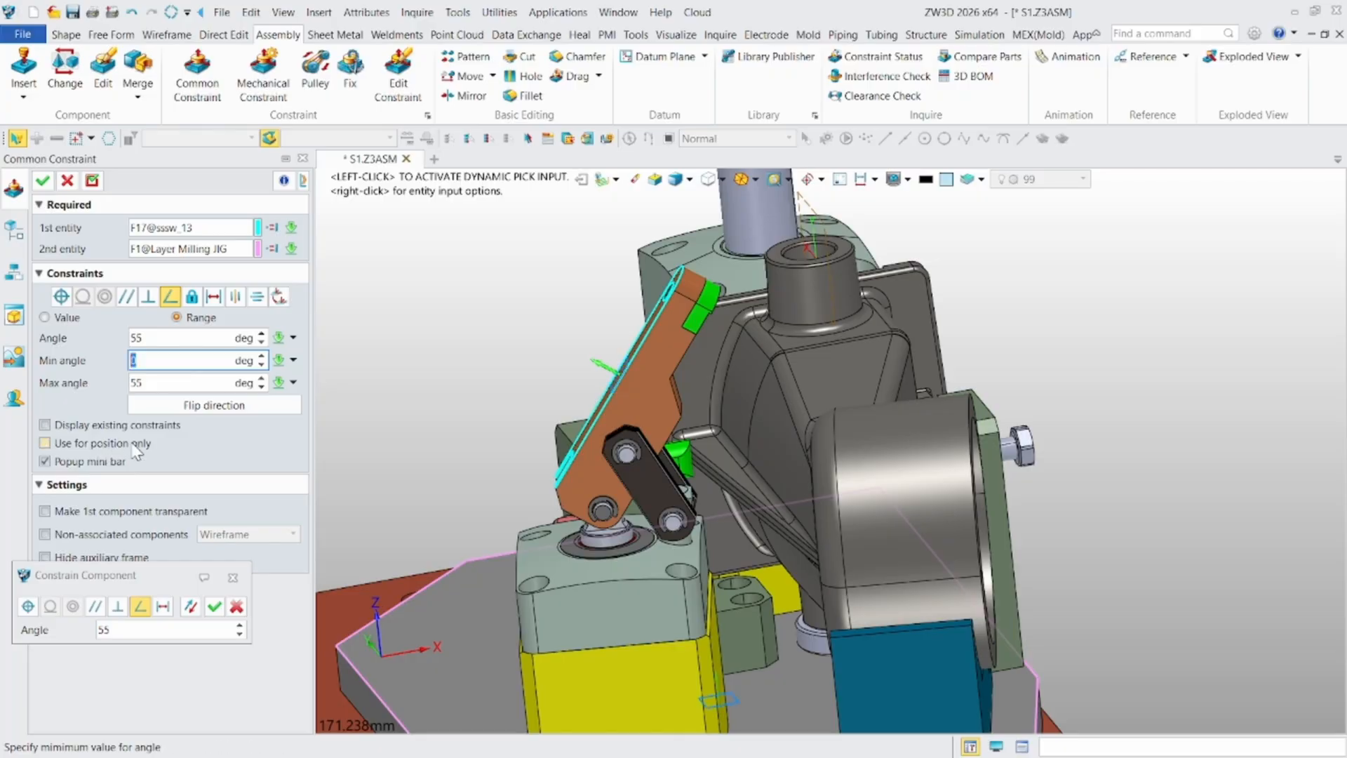
click(42, 181)
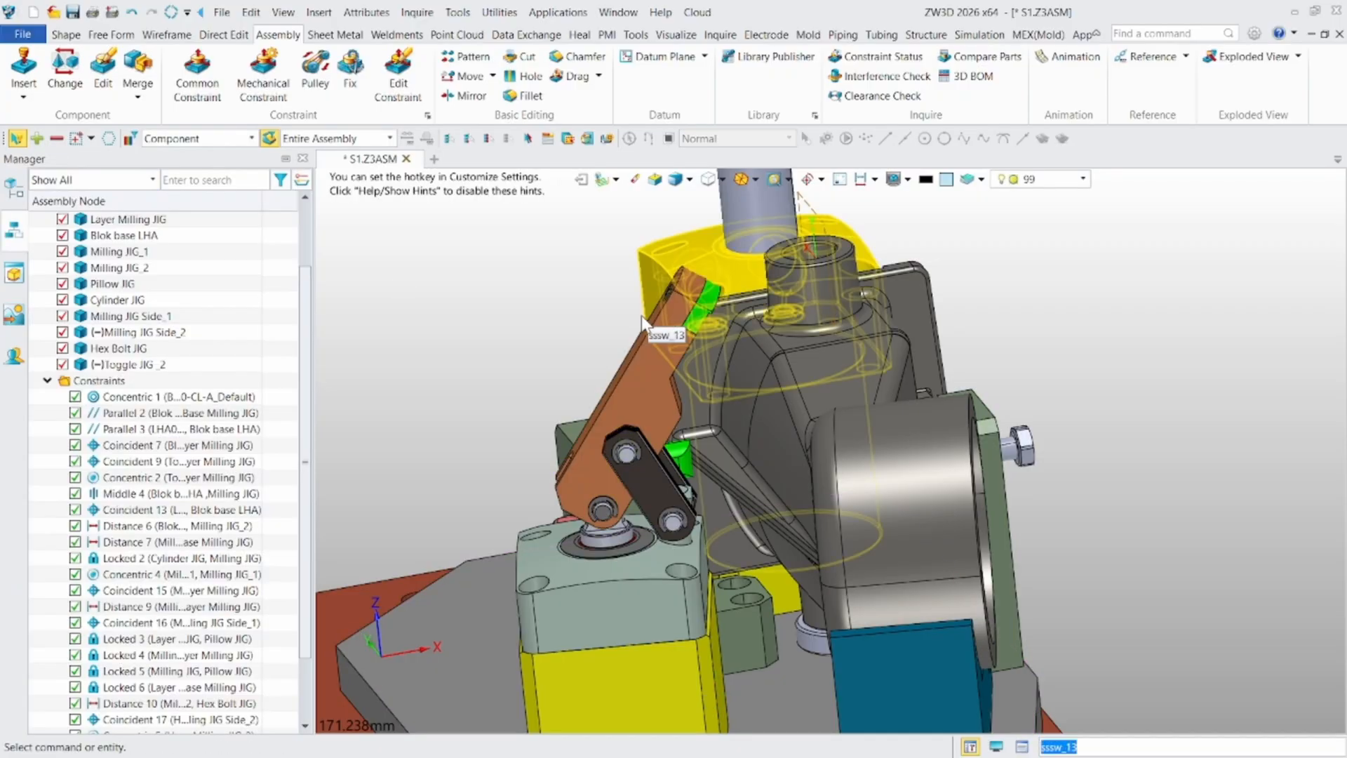
- Swing the toggle arm down to the workpiece and back up to test its limited angle range
scroll(704, 322, up, 2)
click(685, 300)
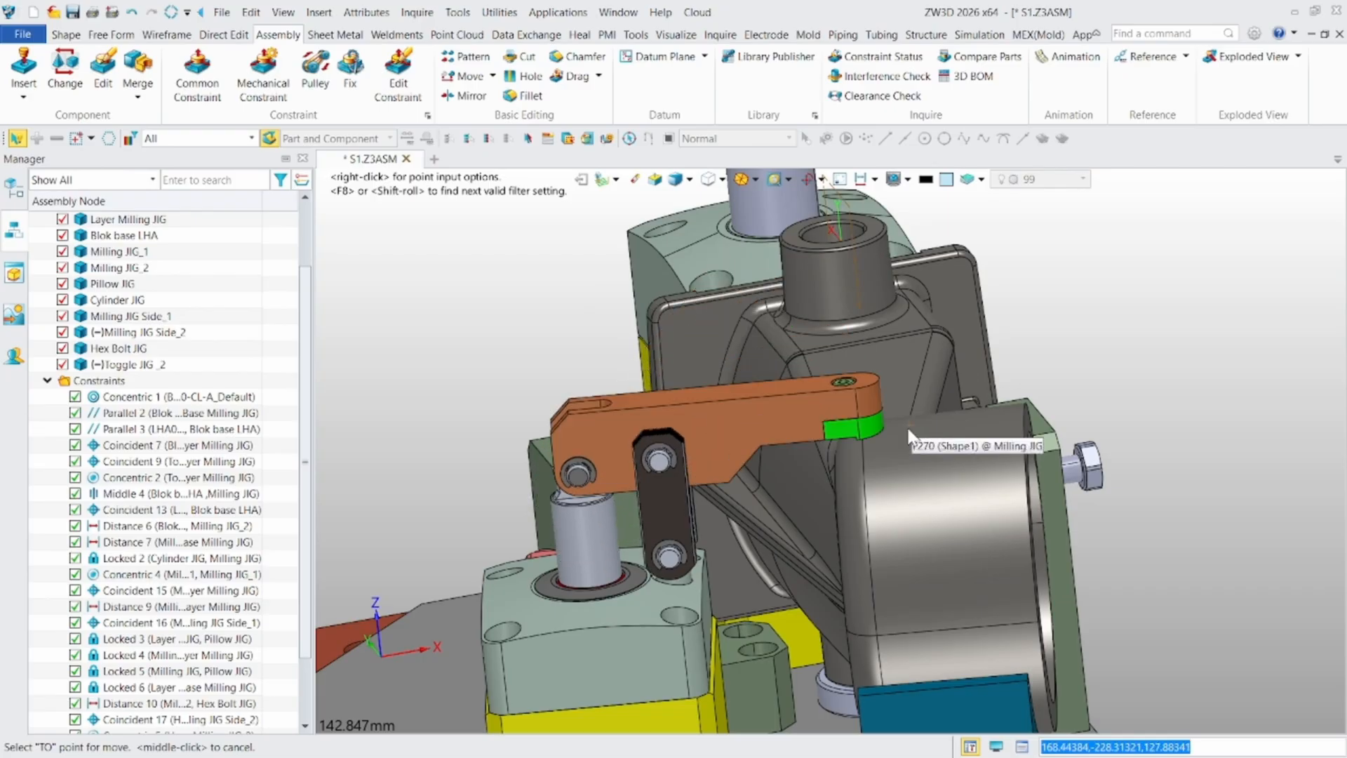
click(872, 463)
scroll(872, 467, down, 3)
right_drag(872, 464, 839, 423)
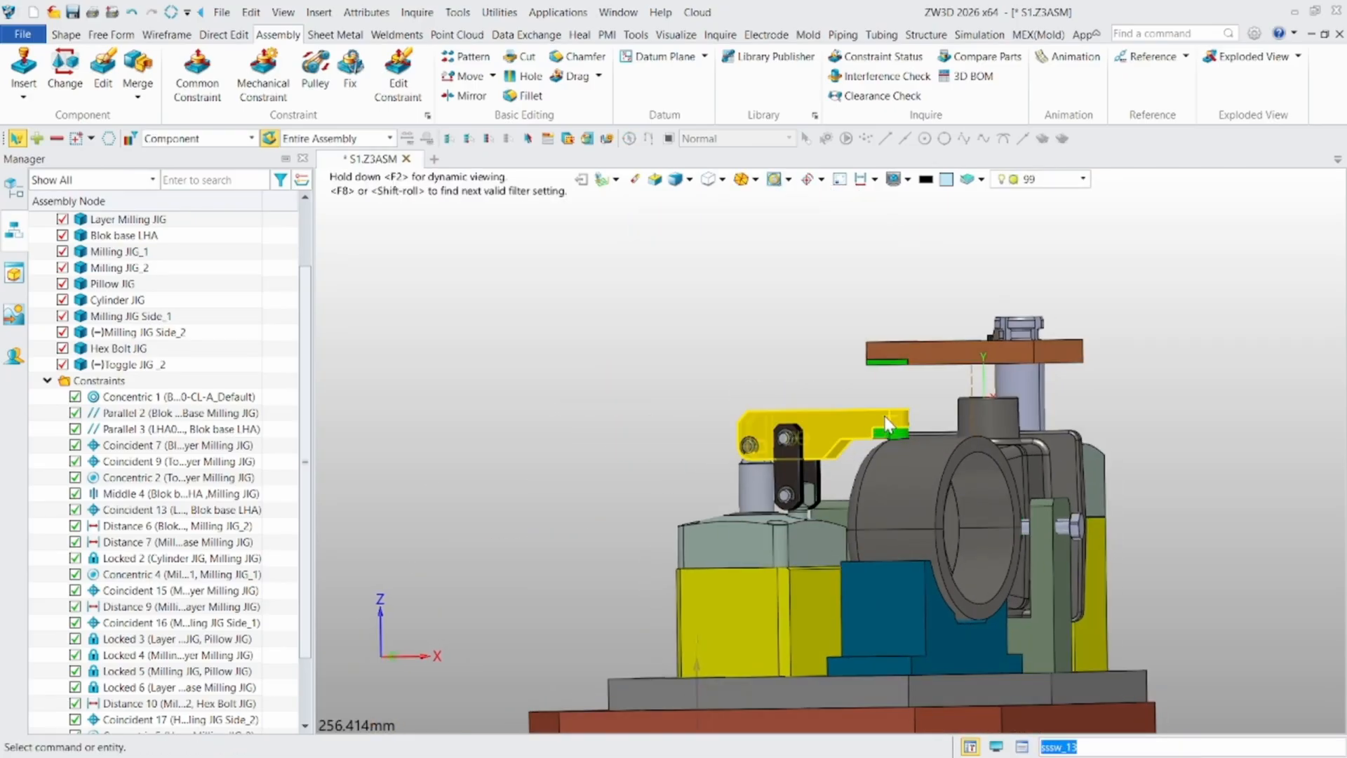
drag(886, 427, 765, 289)
click(764, 289)
- Start an angle constraint with the Range option between the swing clamp arm's long side face and Plane3 of the Milling JIG
scroll(1025, 389, up, 2)
right_drag(1025, 389, 1003, 485)
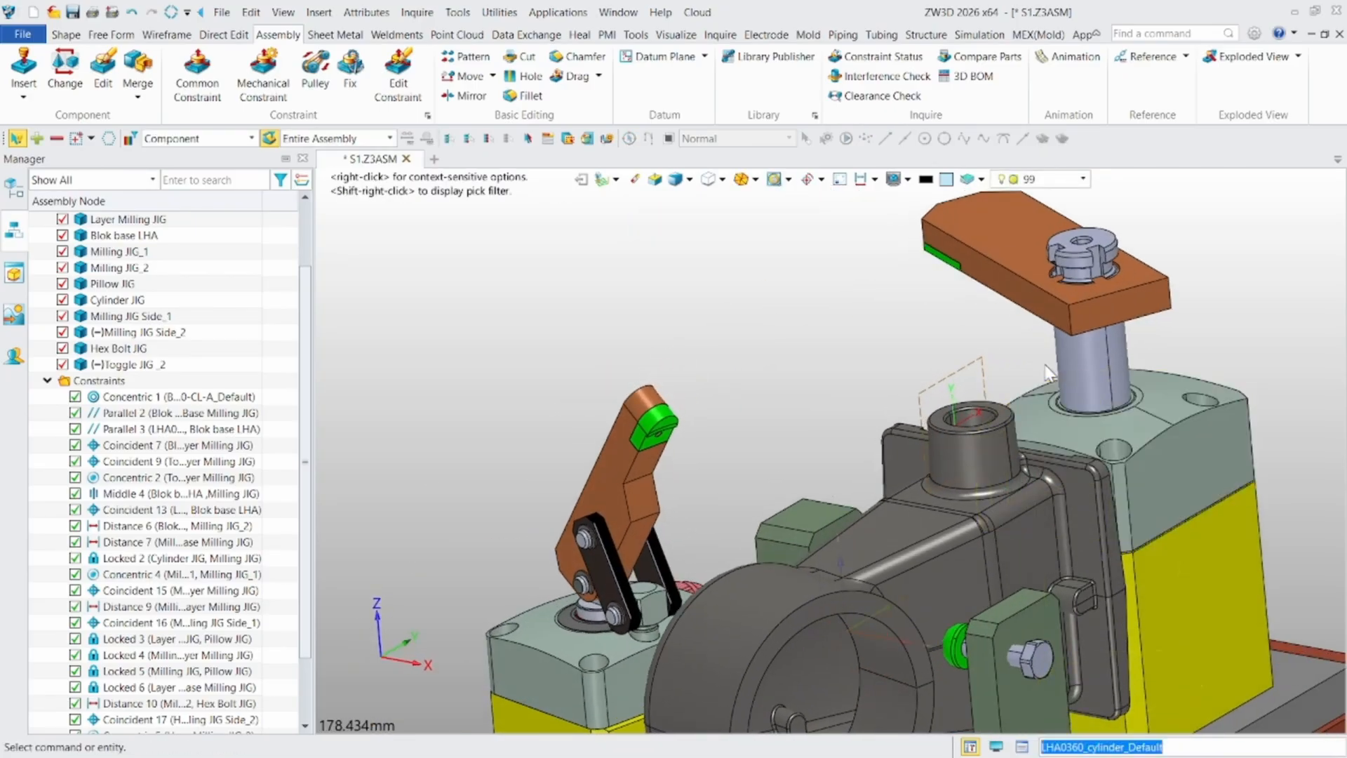
middle_drag(1034, 393, 803, 456)
right_drag(804, 456, 792, 449)
scroll(795, 351, up, 3)
drag(644, 296, 626, 254)
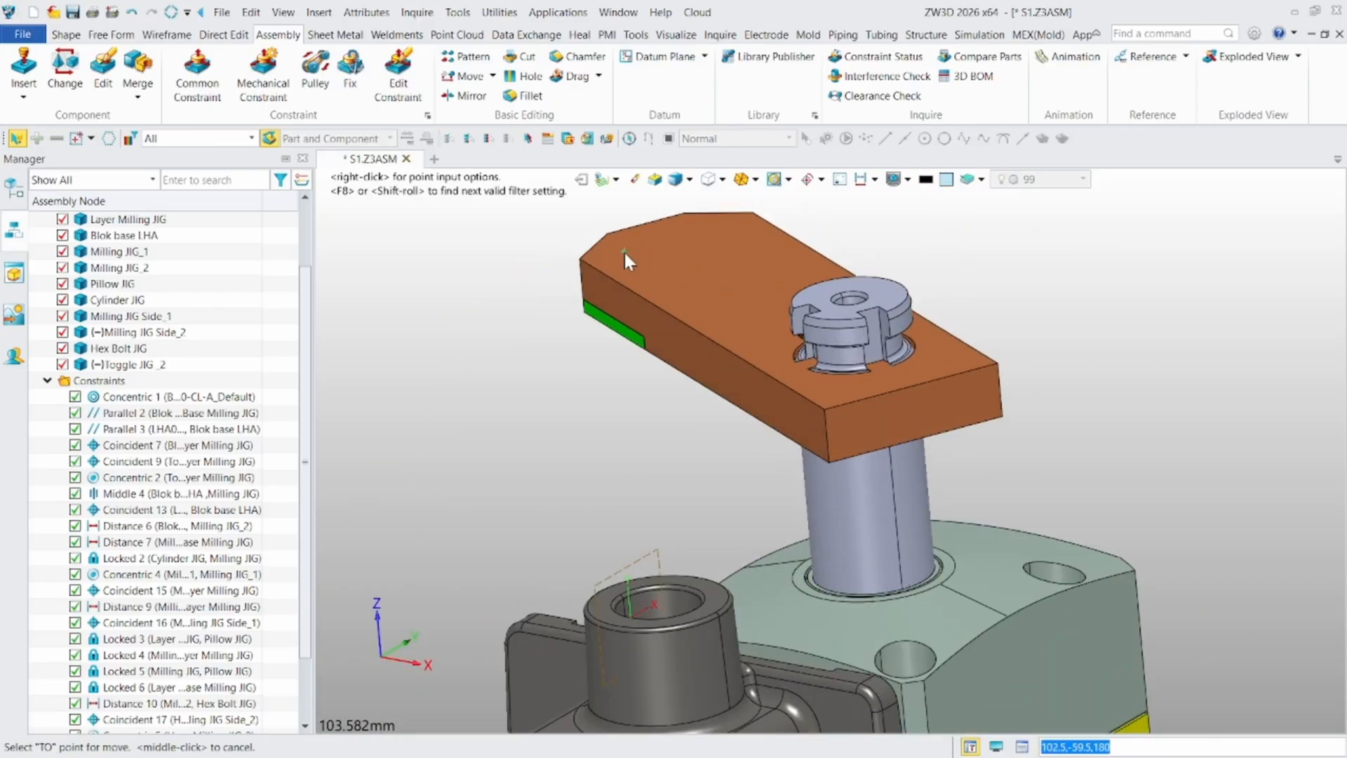
click(198, 72)
right_drag(681, 393, 705, 332)
scroll(670, 351, up, 4)
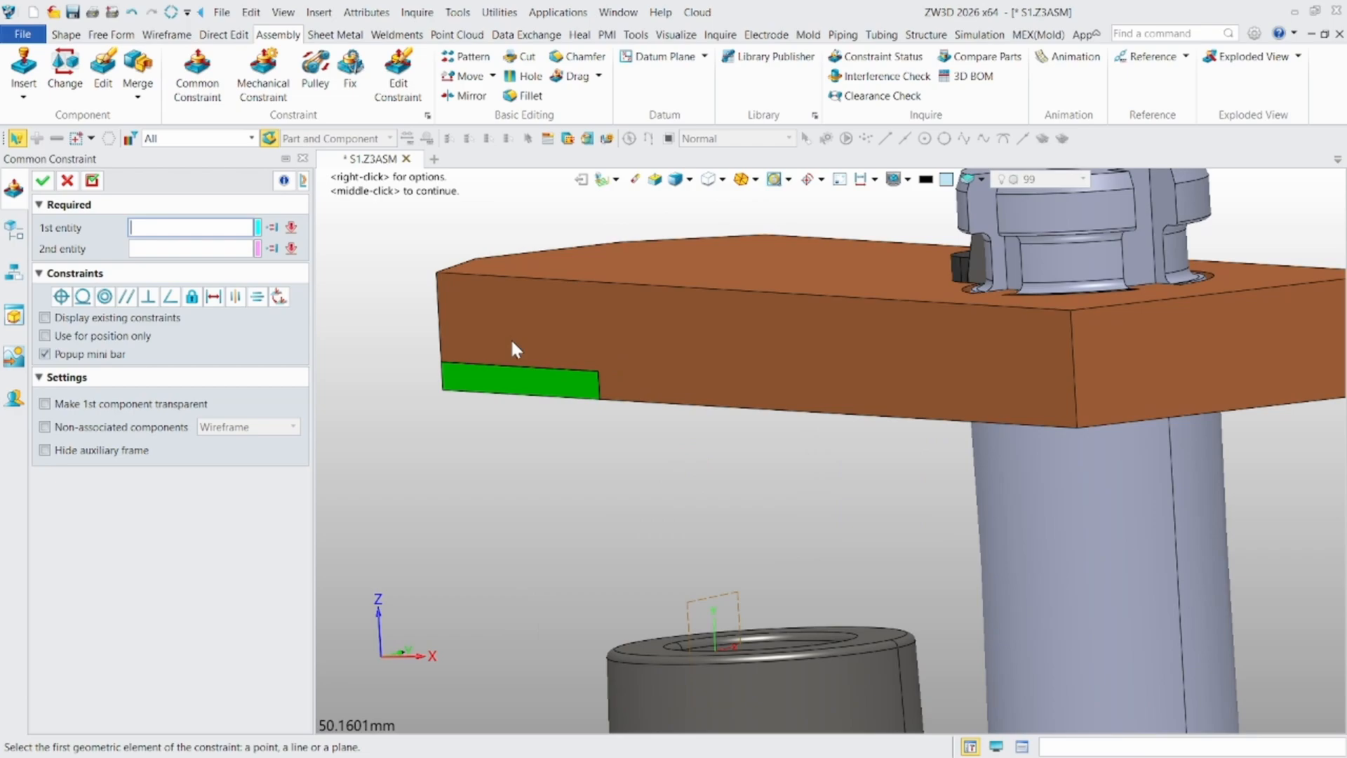
click(591, 319)
scroll(592, 308, down, 5)
right_drag(595, 318, 571, 419)
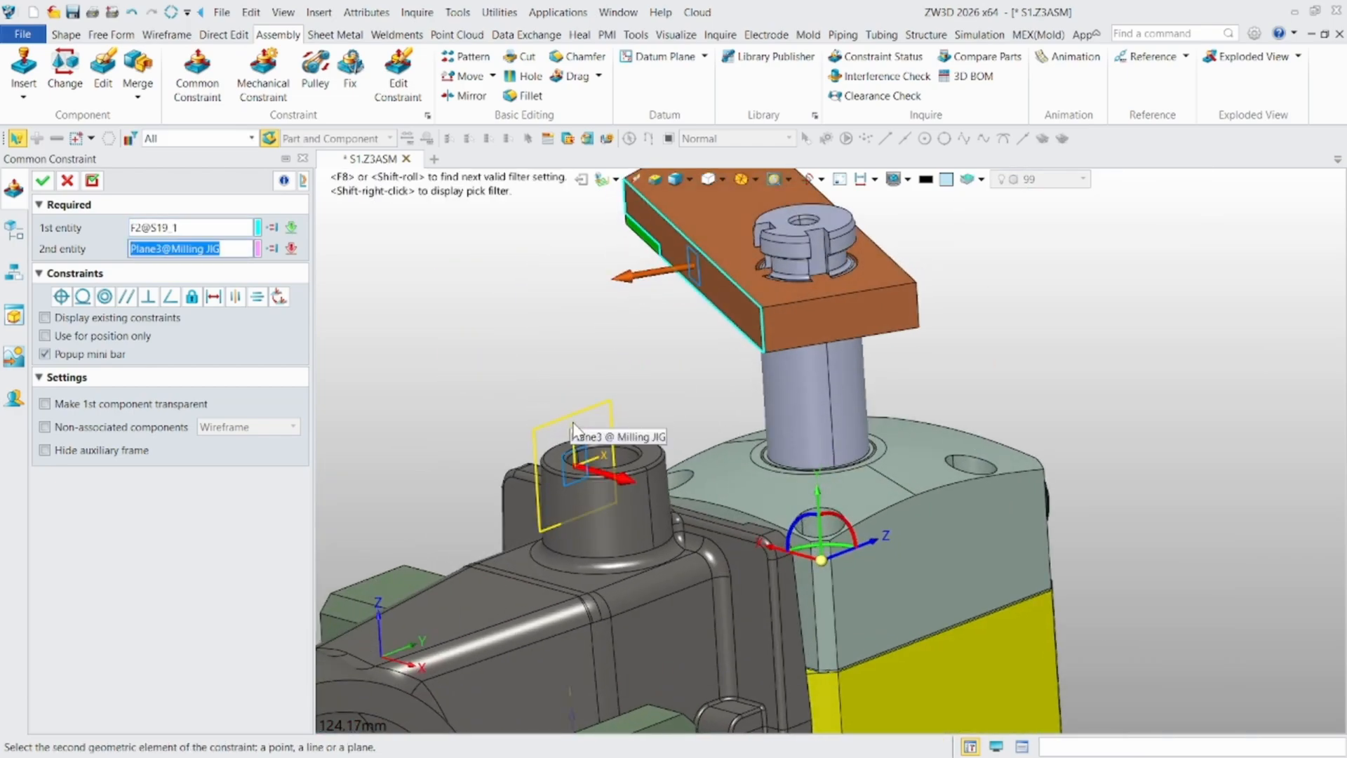
click(567, 424)
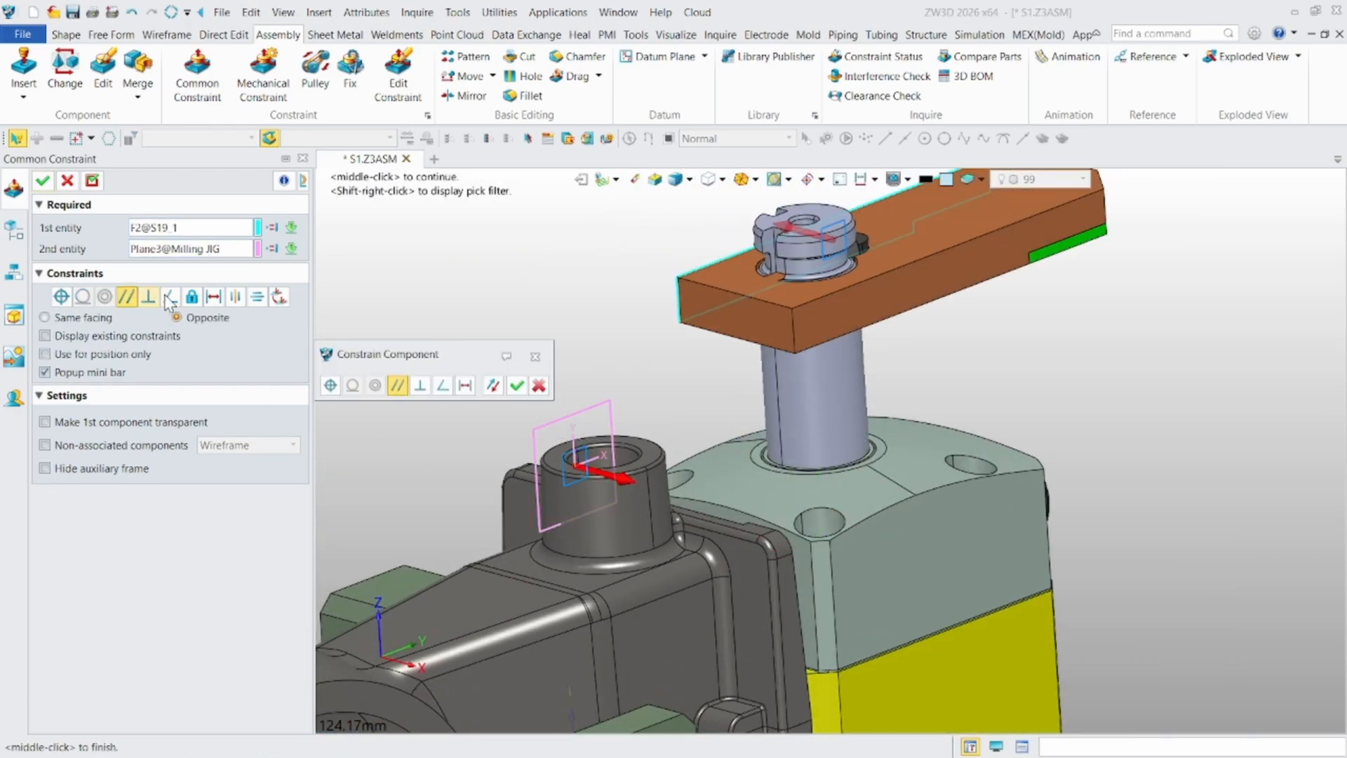
click(171, 296)
scroll(674, 309, down, 2)
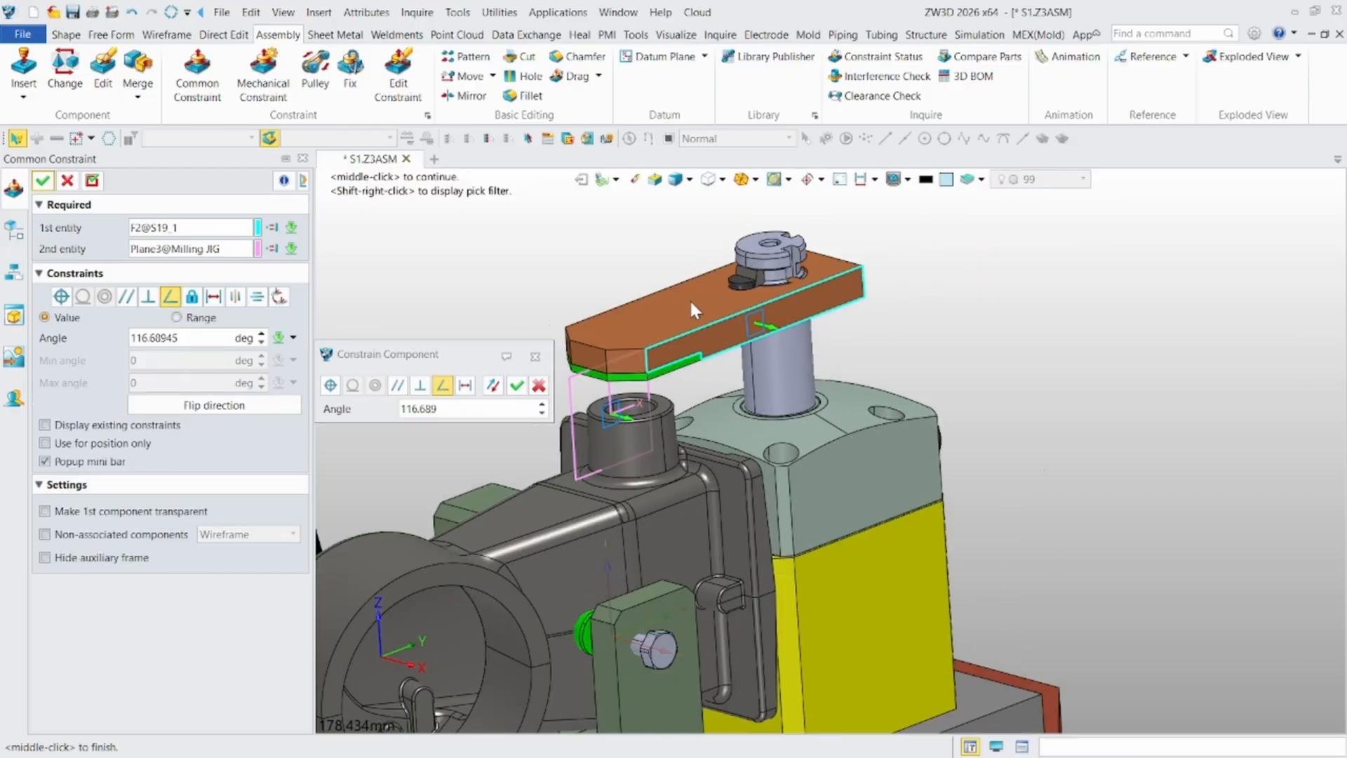
scroll(500, 209, up, 2)
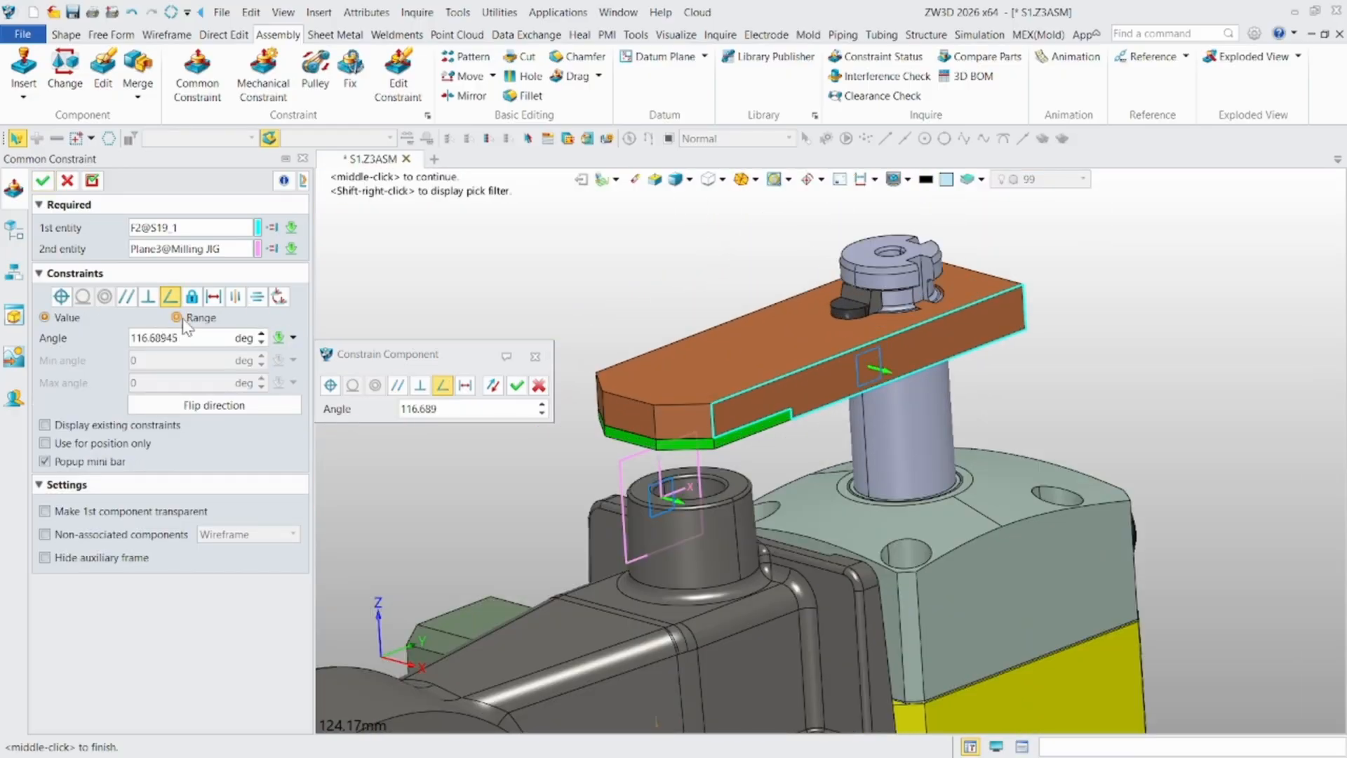
click(179, 317)
- Set the angle to 0 and the minimum to -90 degrees, replace the maximum angle, and apply the constraint
double_click(202, 338)
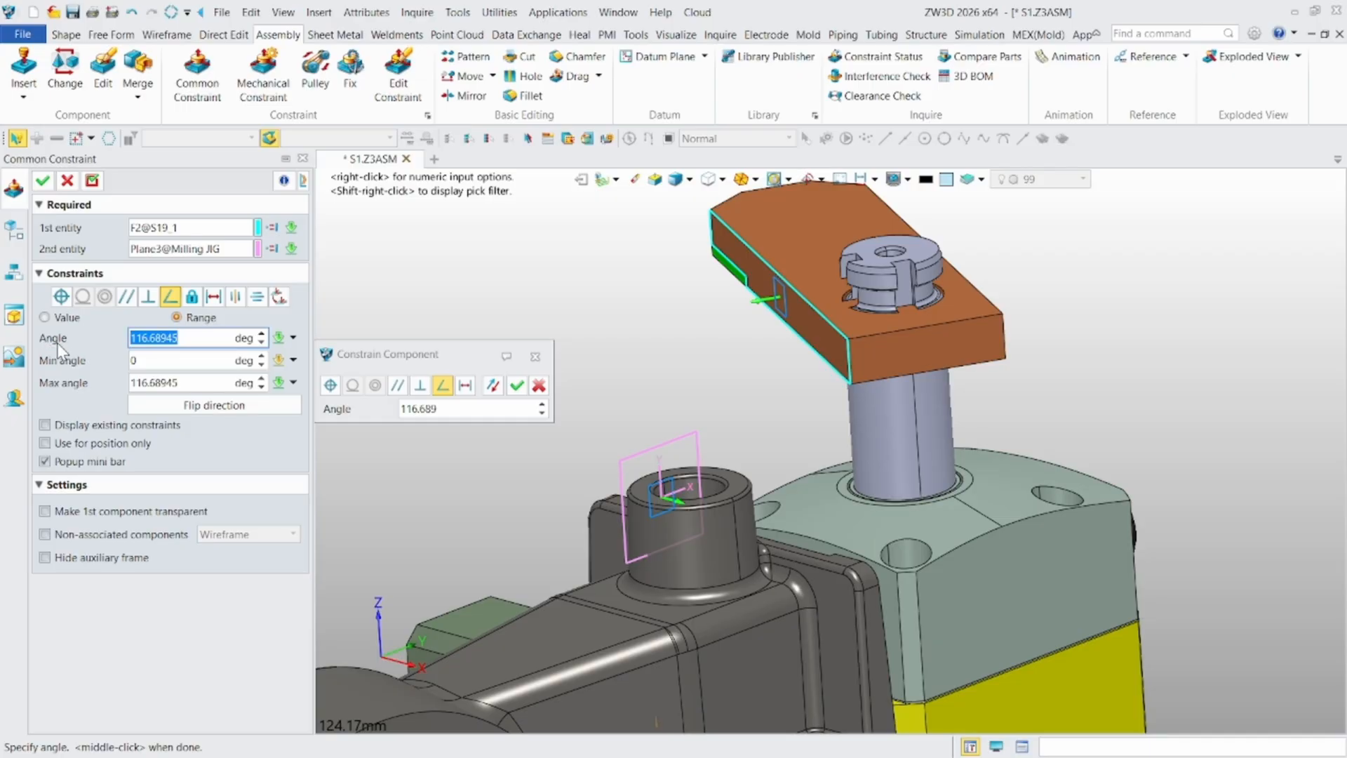
text(0)
click(159, 360)
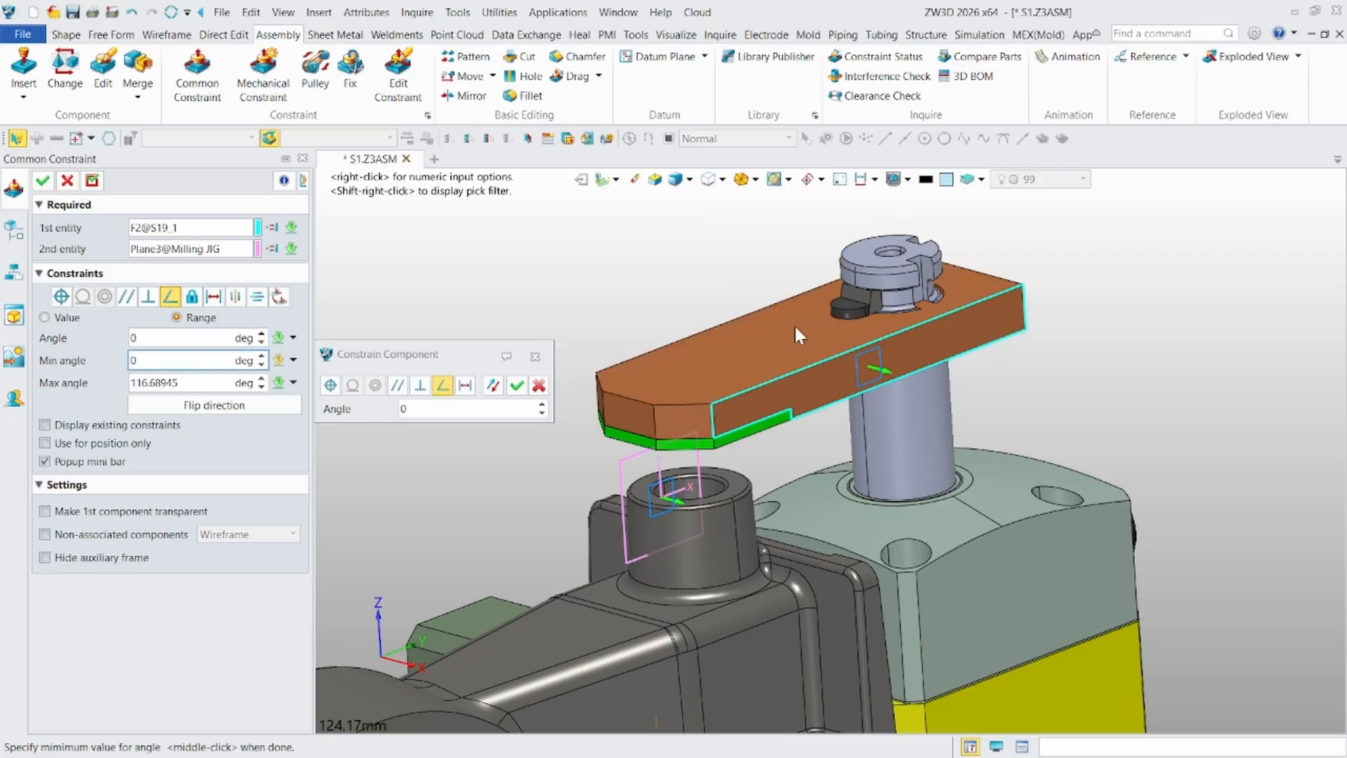
scroll(794, 334, up, 1)
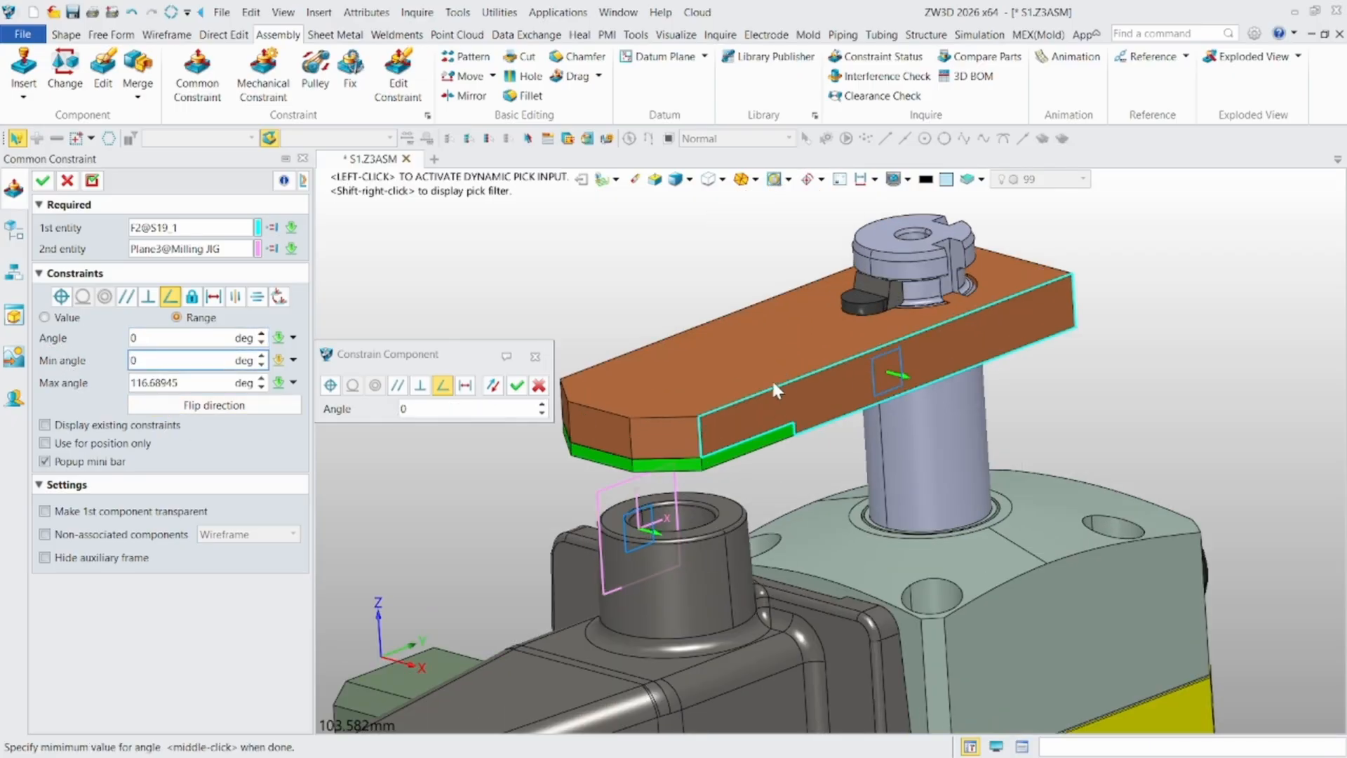
scroll(771, 377, down, 3)
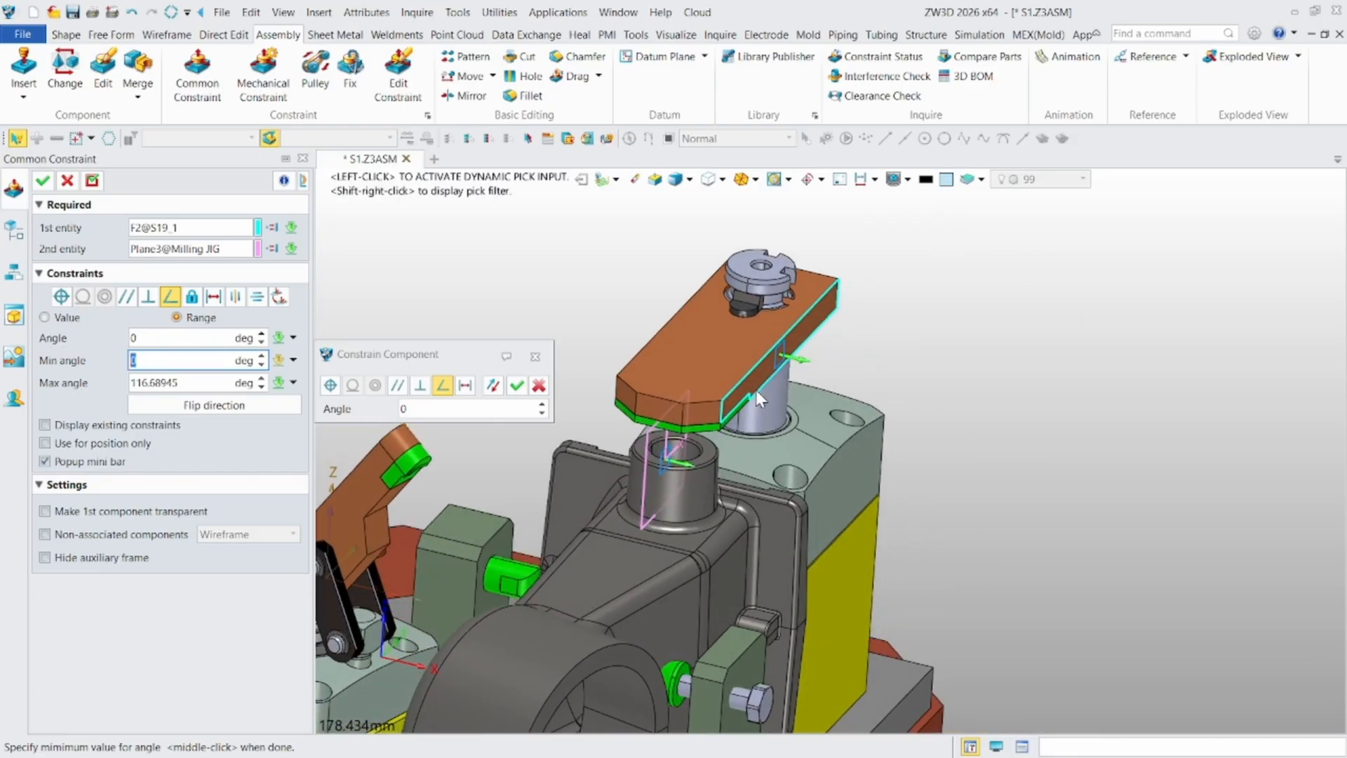
double_click(208, 386)
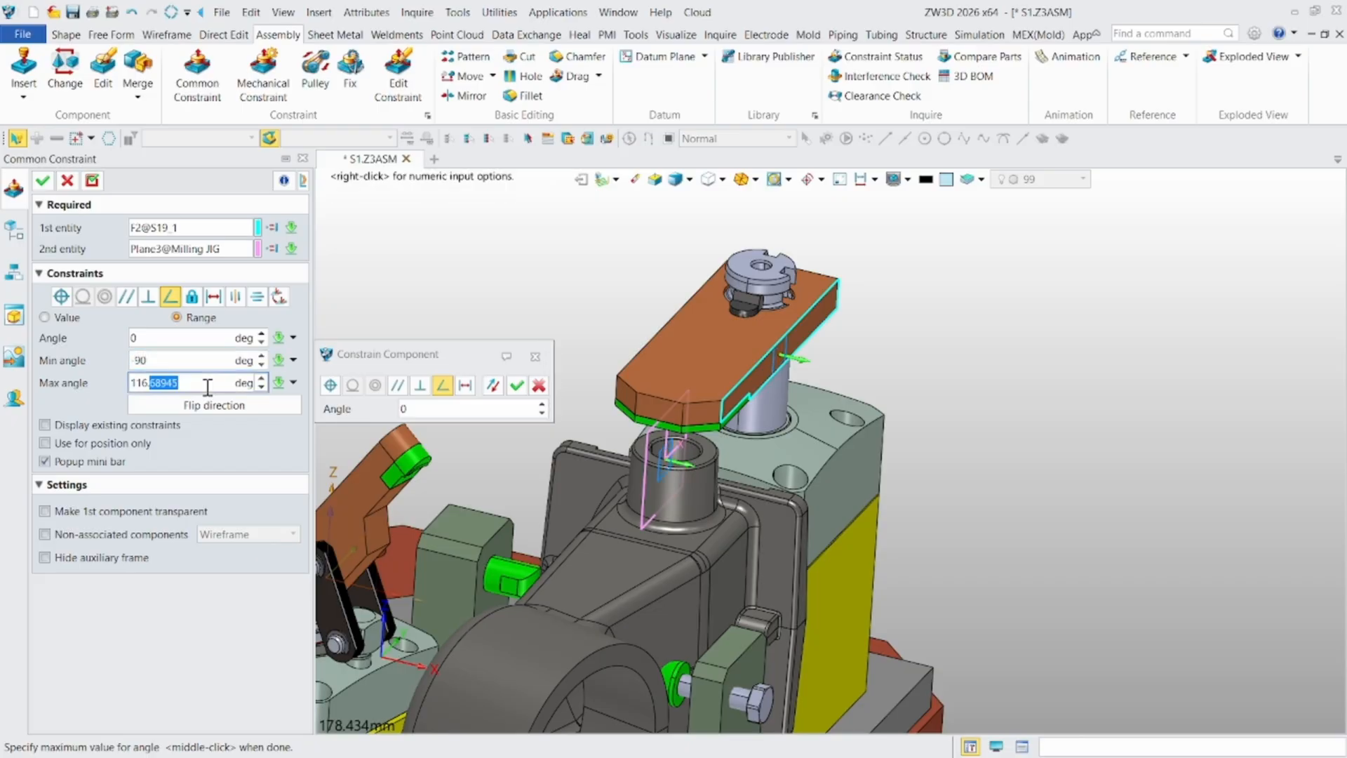
key(BackSpace)
click(43, 182)
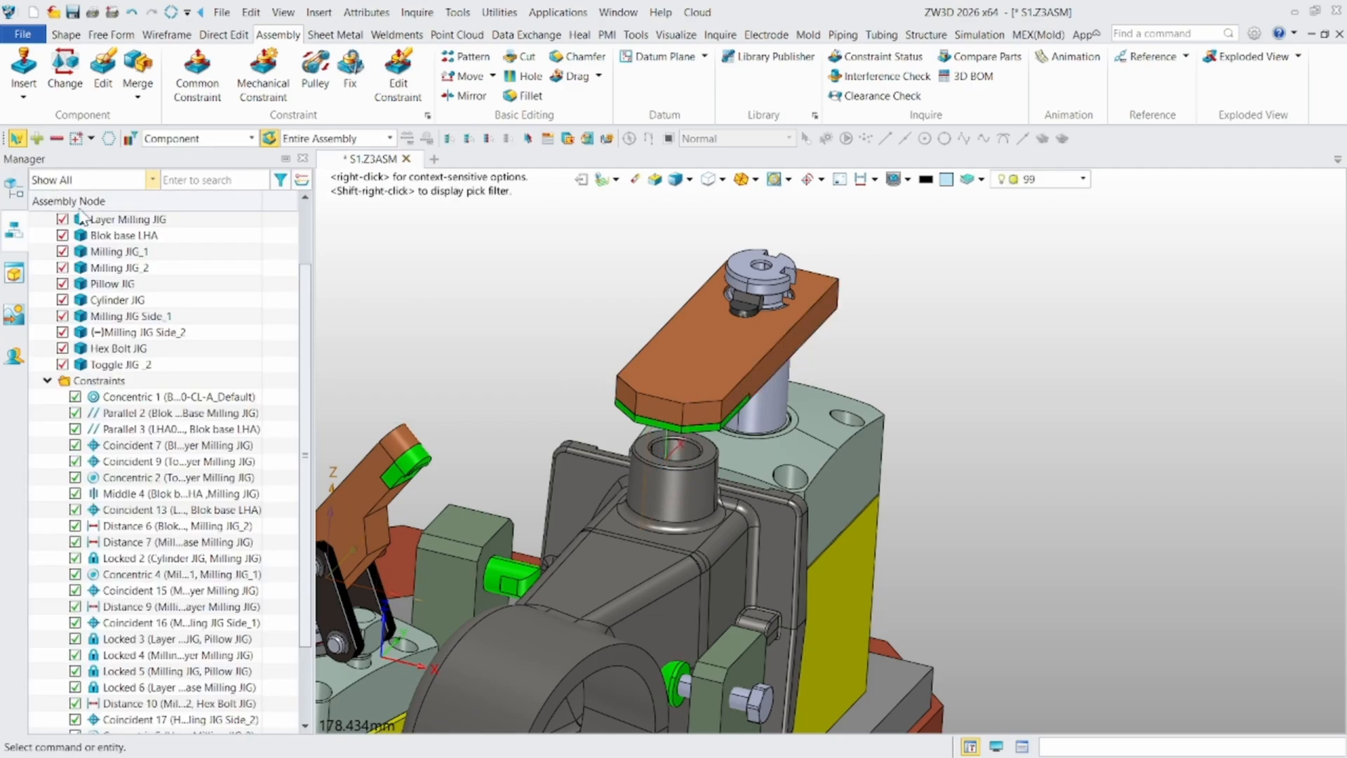
- Check the swing clamp arm's position and movement above the workpiece boss under the new angle limits
scroll(664, 381, down, 2)
right_drag(629, 399, 636, 399)
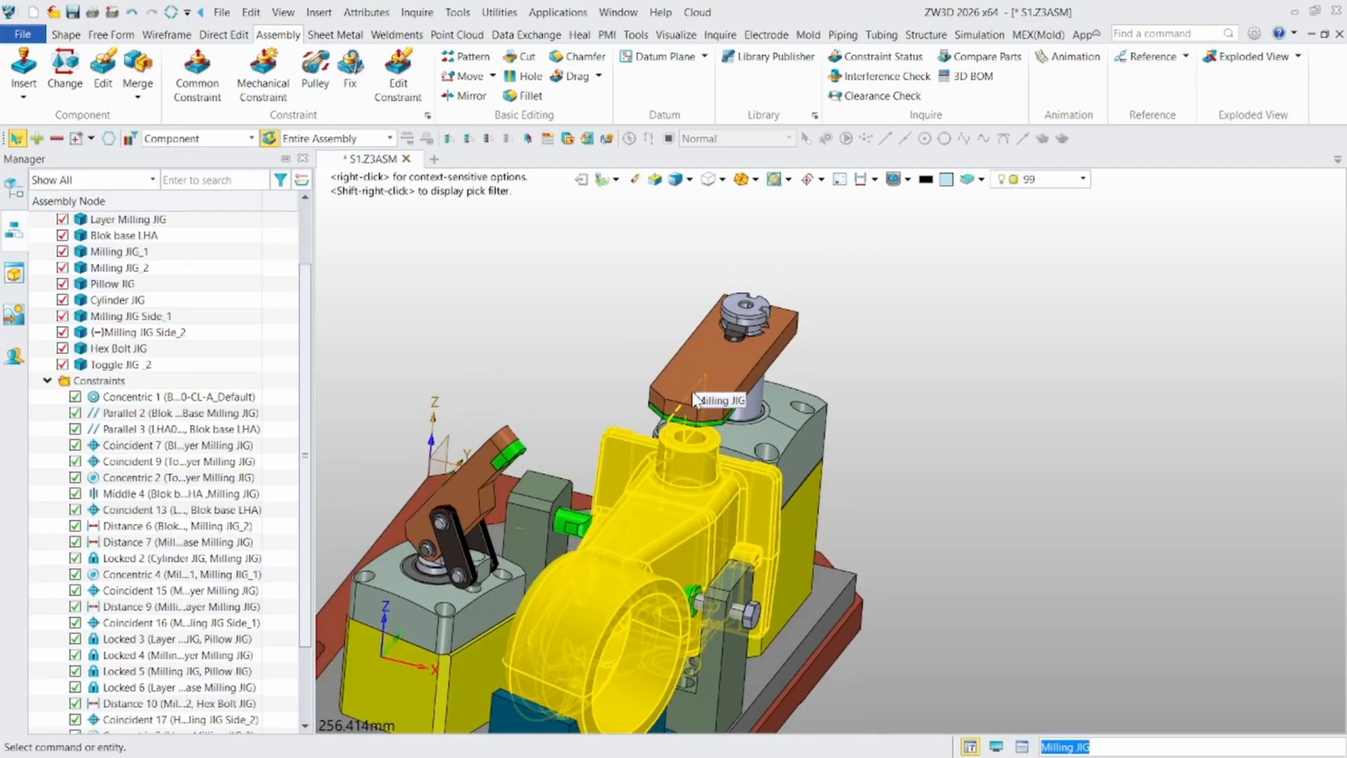
drag(679, 386, 682, 296)
right_drag(677, 400, 626, 367)
scroll(626, 367, up, 5)
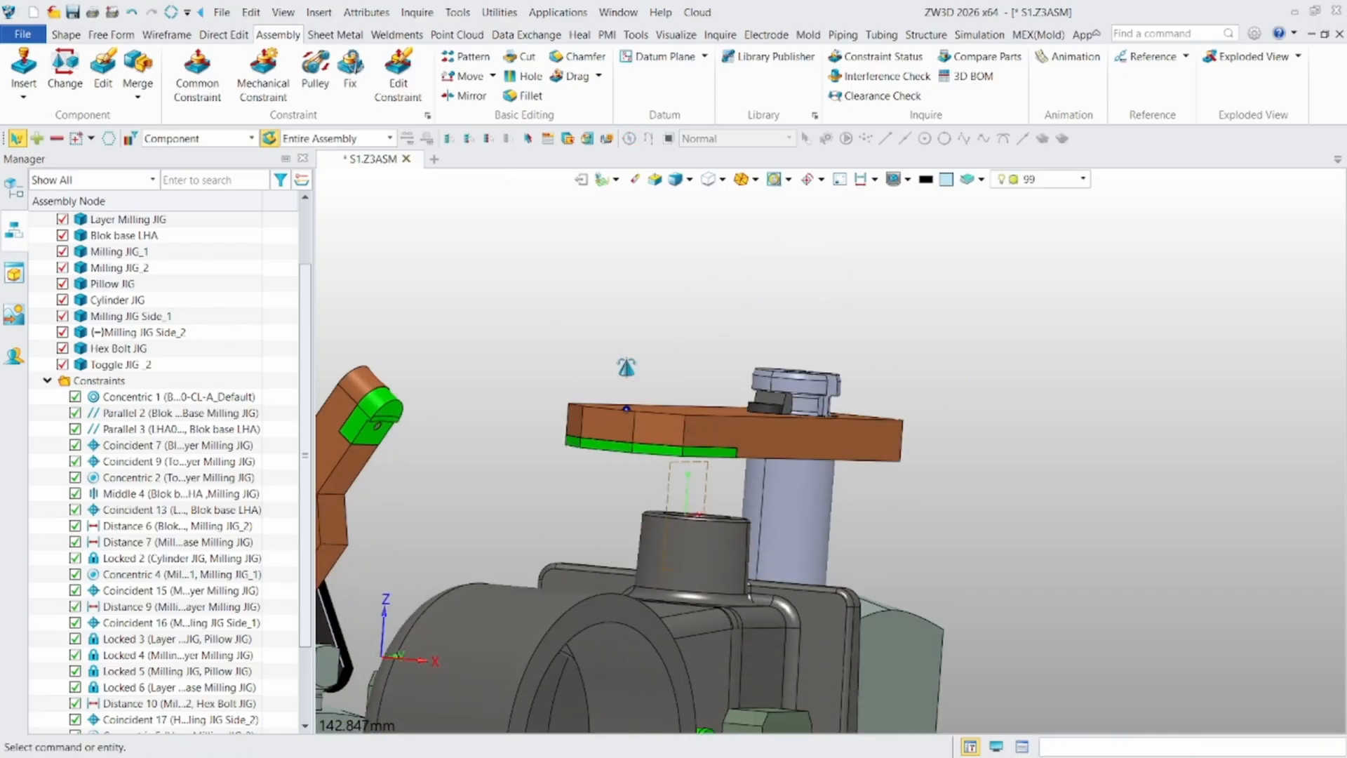
click(220, 91)
scroll(565, 350, up, 2)
right_drag(680, 534, 722, 498)
click(73, 180)
- Inspect the gap between the clamp arm and the workpiece boss, and move the arm upward to test its vertical travel
scroll(714, 529, up, 2)
scroll(720, 486, down, 2)
scroll(685, 578, down, 3)
middle_drag(683, 582, 693, 438)
right_drag(694, 442, 672, 476)
scroll(671, 473, up, 4)
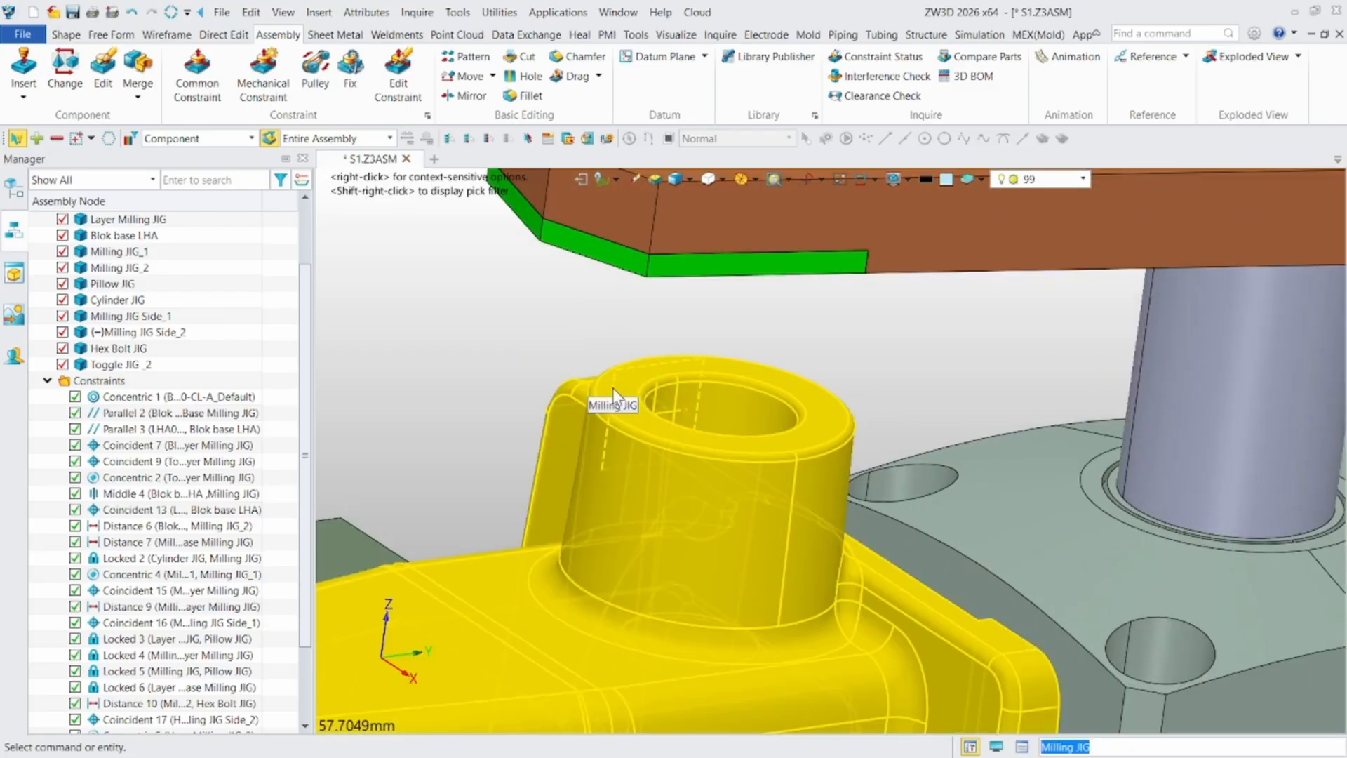
scroll(613, 388, down, 4)
middle_drag(613, 387, 621, 471)
drag(927, 360, 935, 253)
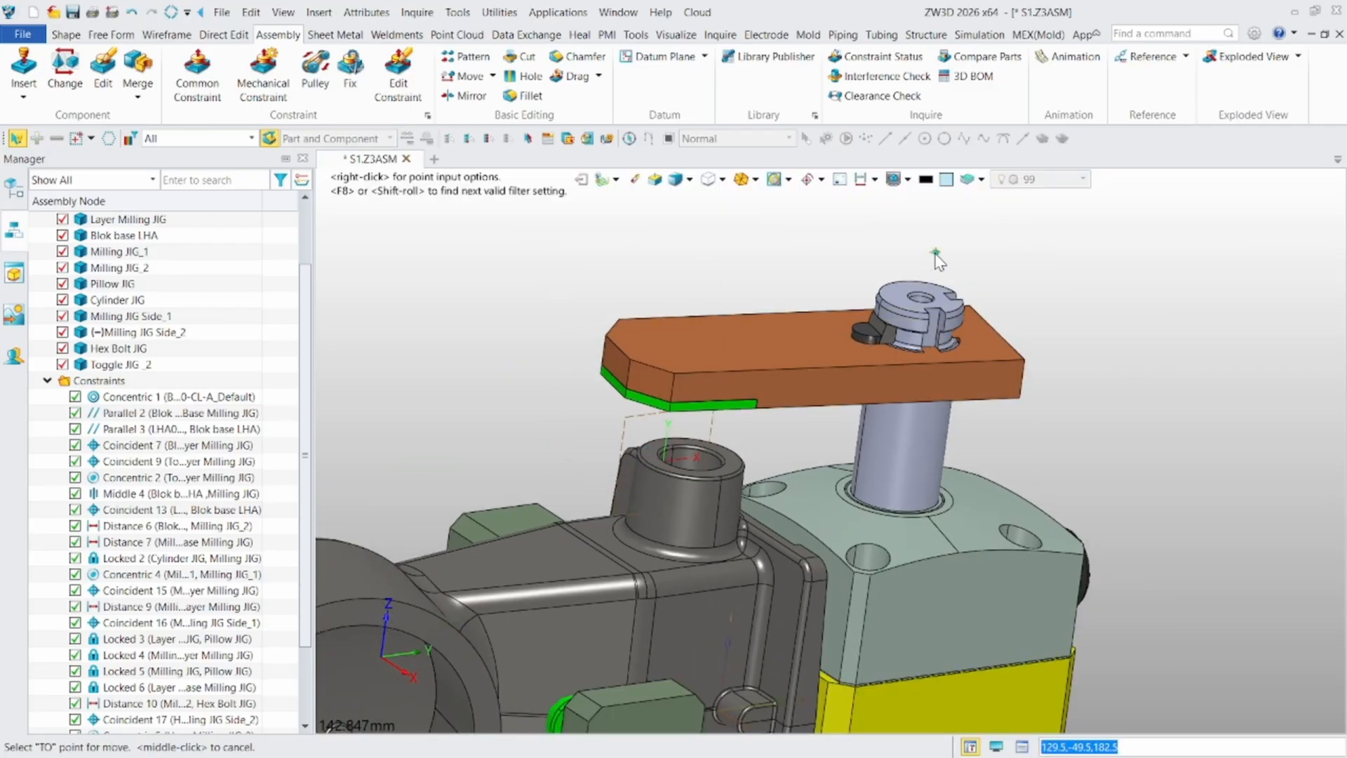
middle_click(938, 261)
- Start a distance constraint between the swing clamp arm's underside and the top face of the Milling JIG boss
click(198, 77)
scroll(620, 390, up, 6)
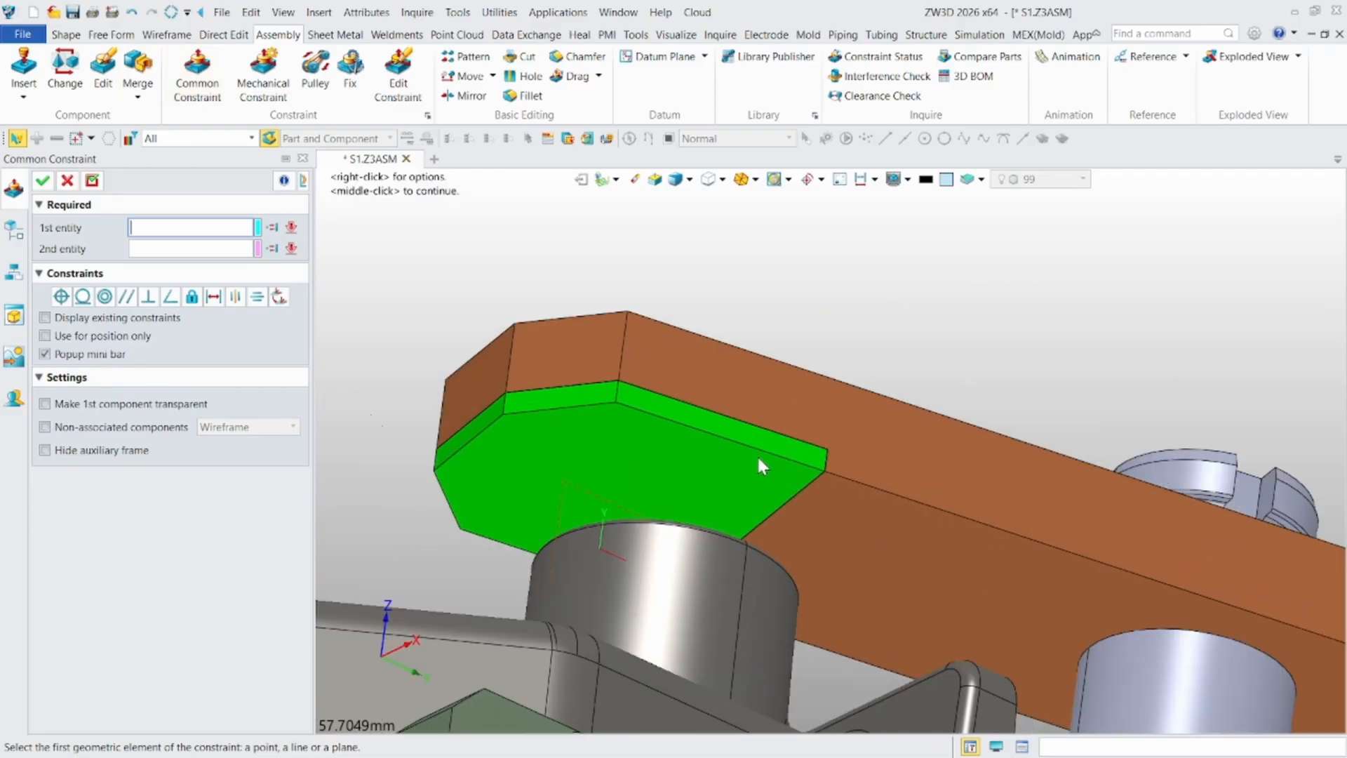
click(706, 460)
scroll(797, 515, down, 4)
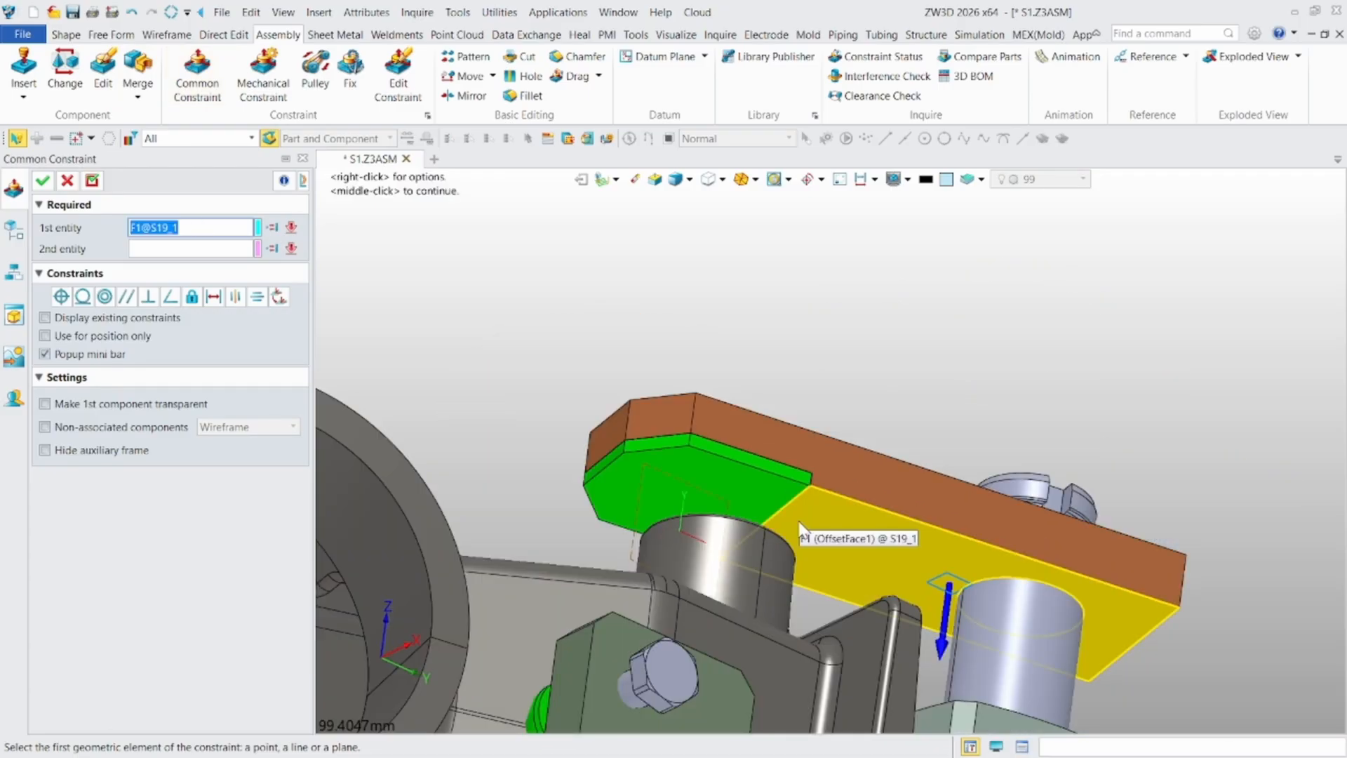
click(796, 525)
right_drag(757, 524, 721, 602)
scroll(764, 472, up, 4)
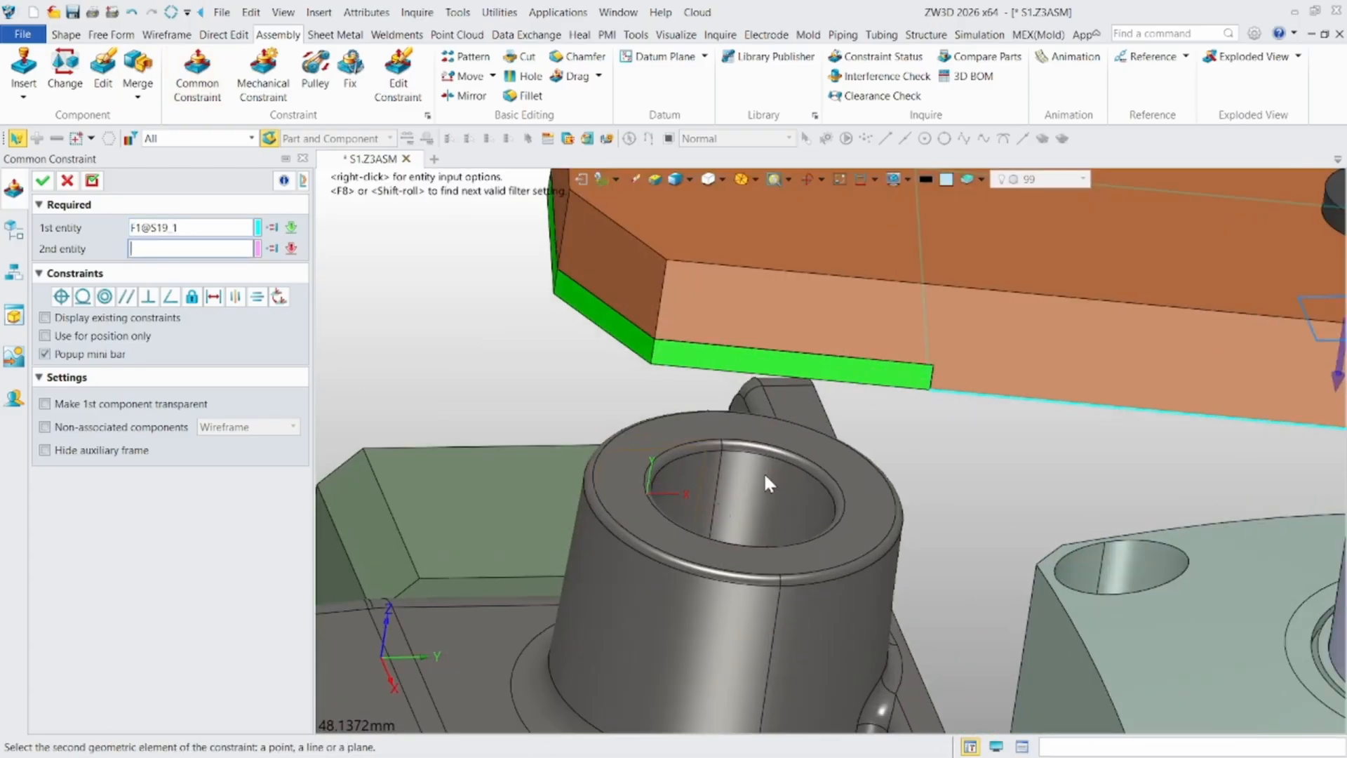
click(642, 525)
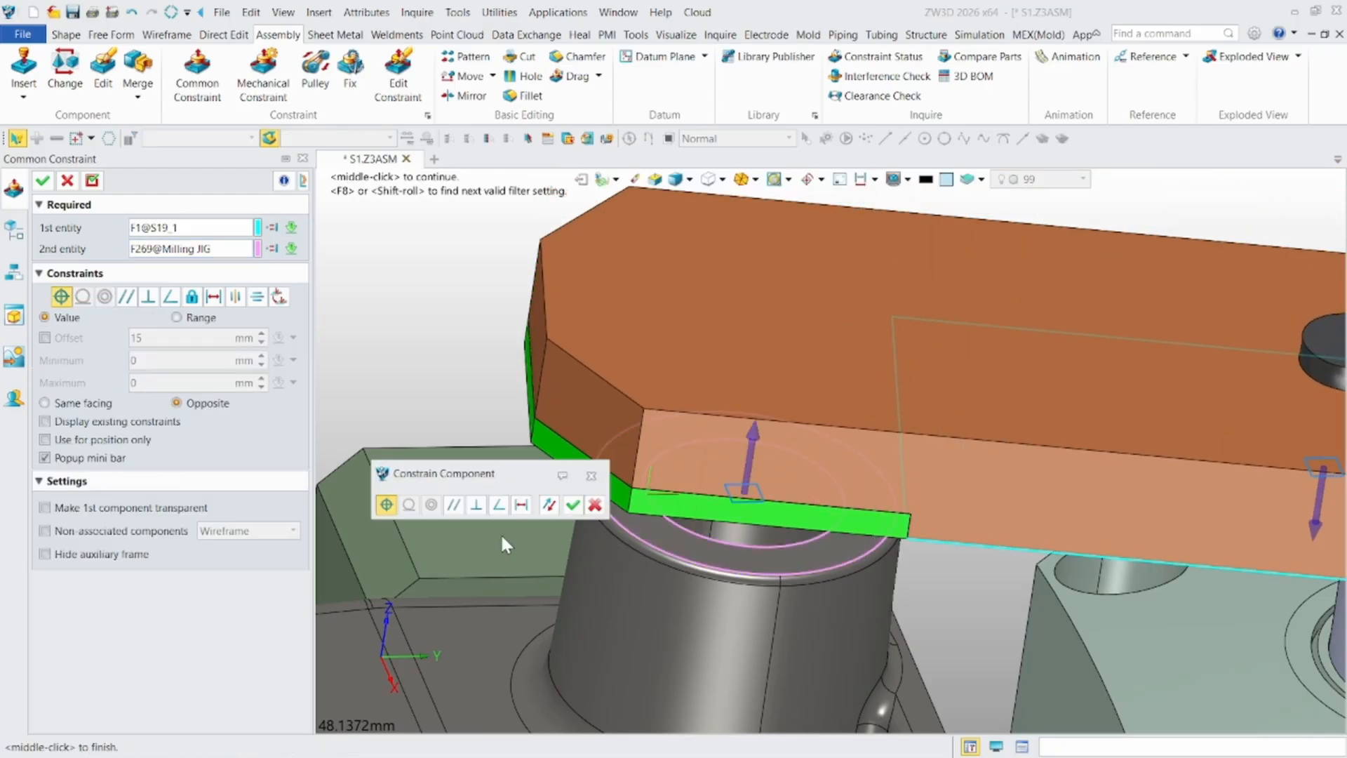
click(212, 304)
- Use a distance range of minimum 0 and maximum 15 mm with a 15 mm offset, and apply the constraint
scroll(602, 386, down, 2)
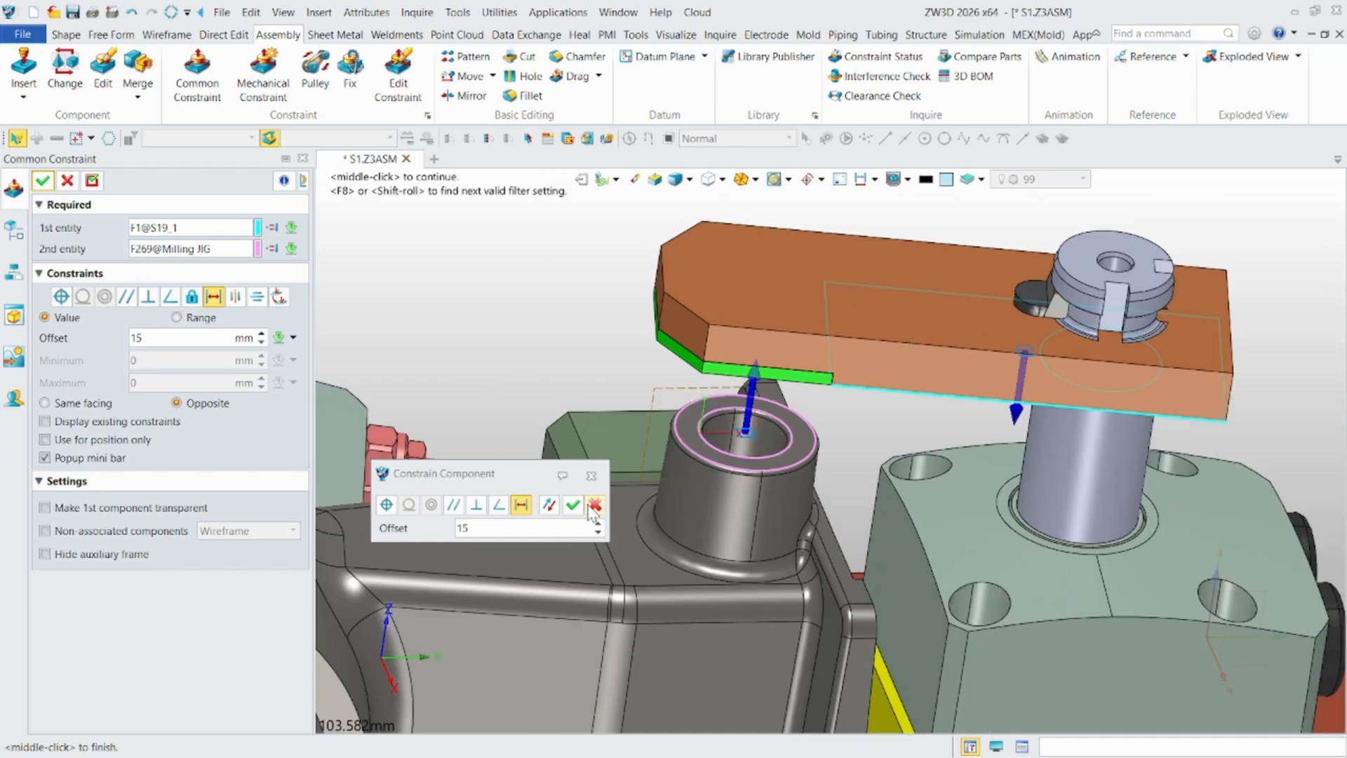
drag(494, 529, 387, 528)
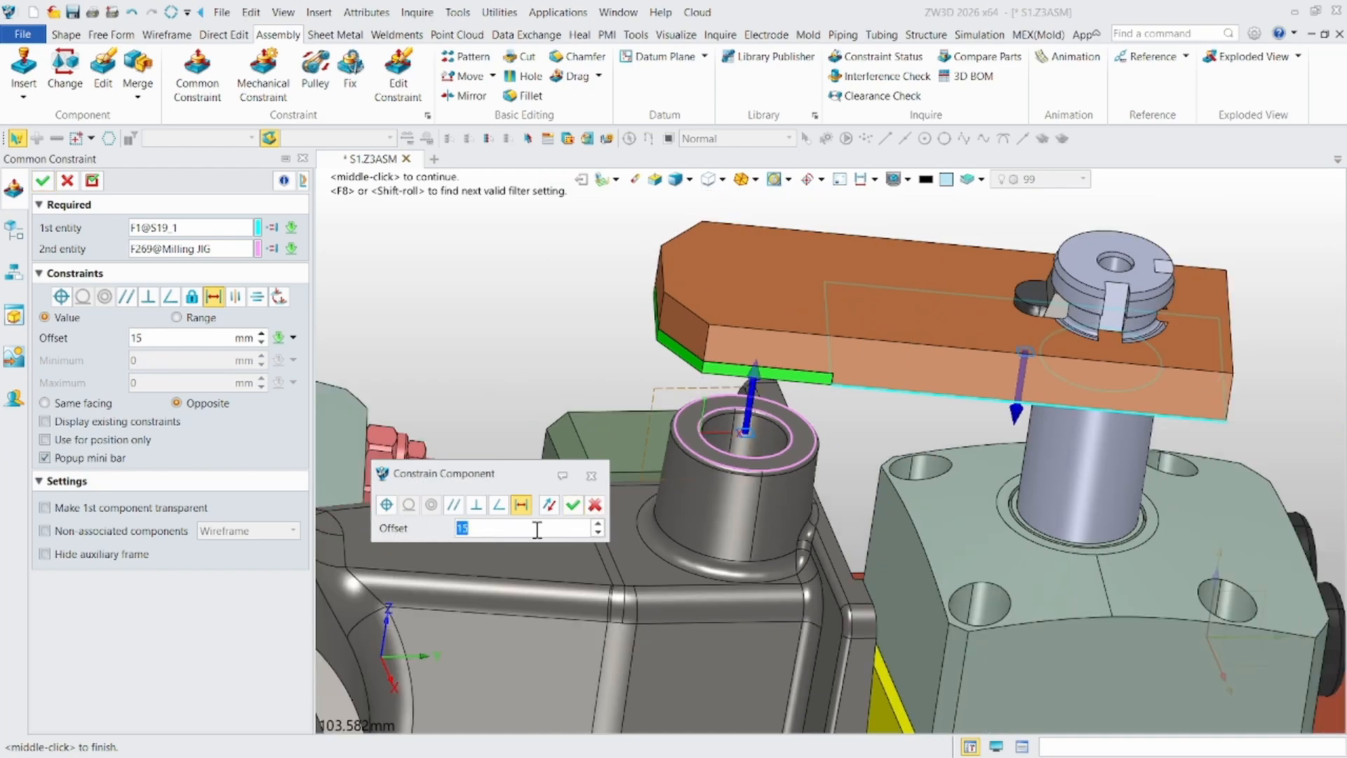
scroll(912, 400, up, 1)
right_drag(930, 417, 687, 330)
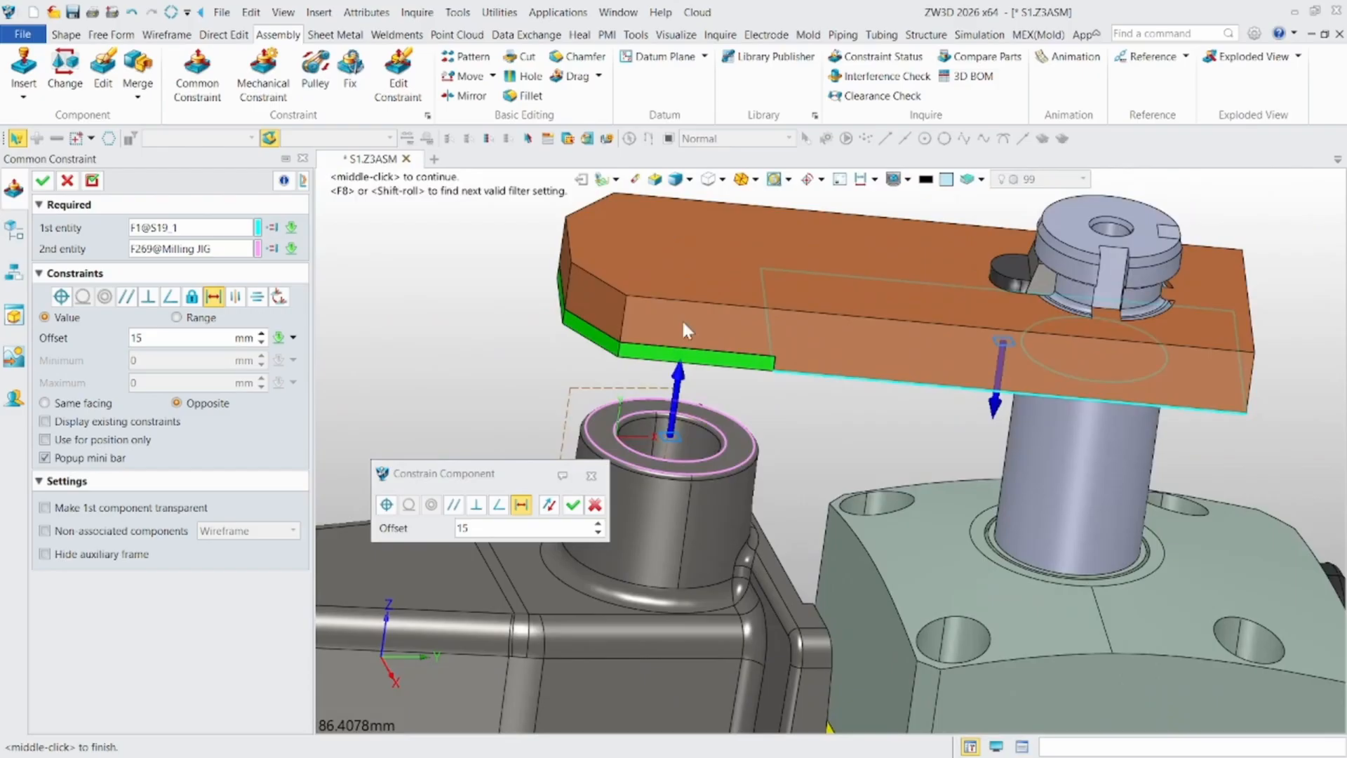
click(177, 318)
click(144, 364)
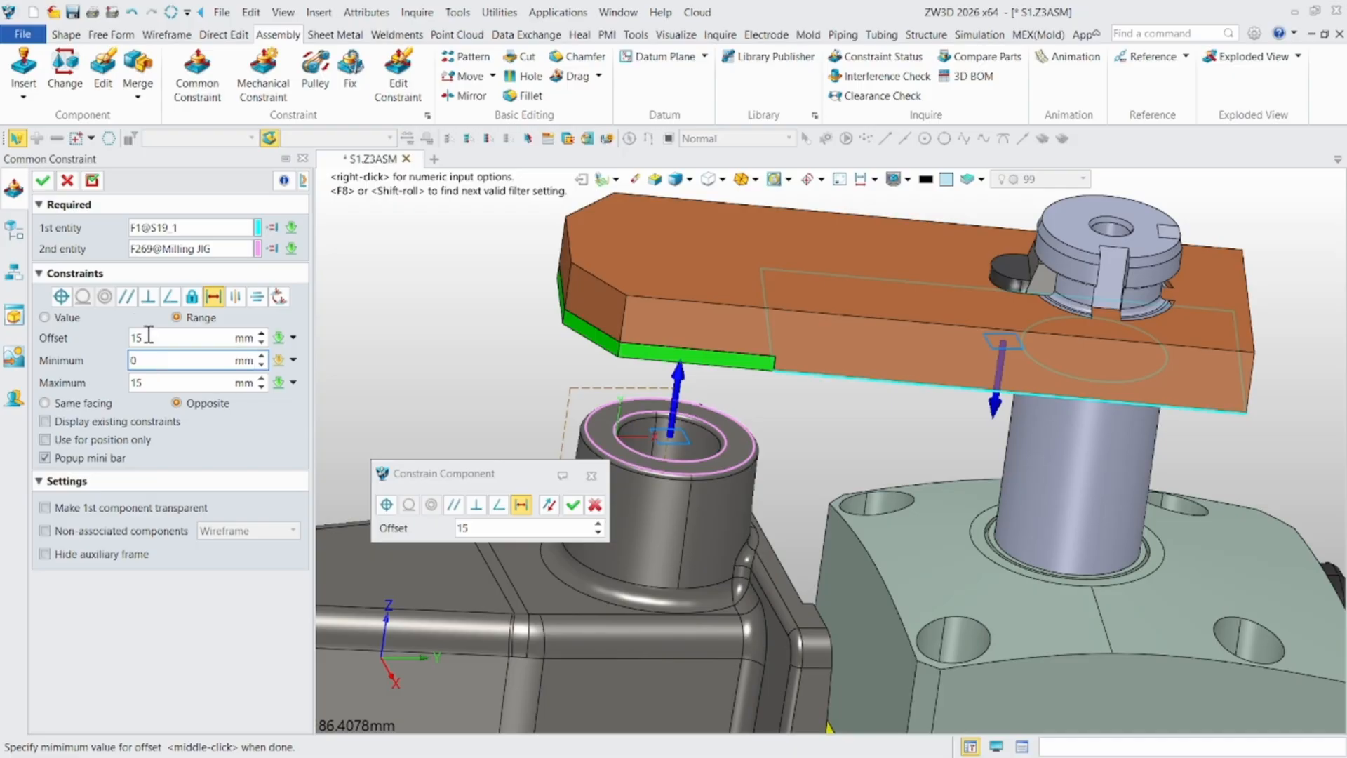
click(42, 183)
- Swing the clamp arm away from the workpiece and back to test its limits, and look over the assembly and its constraints
scroll(739, 399, down, 3)
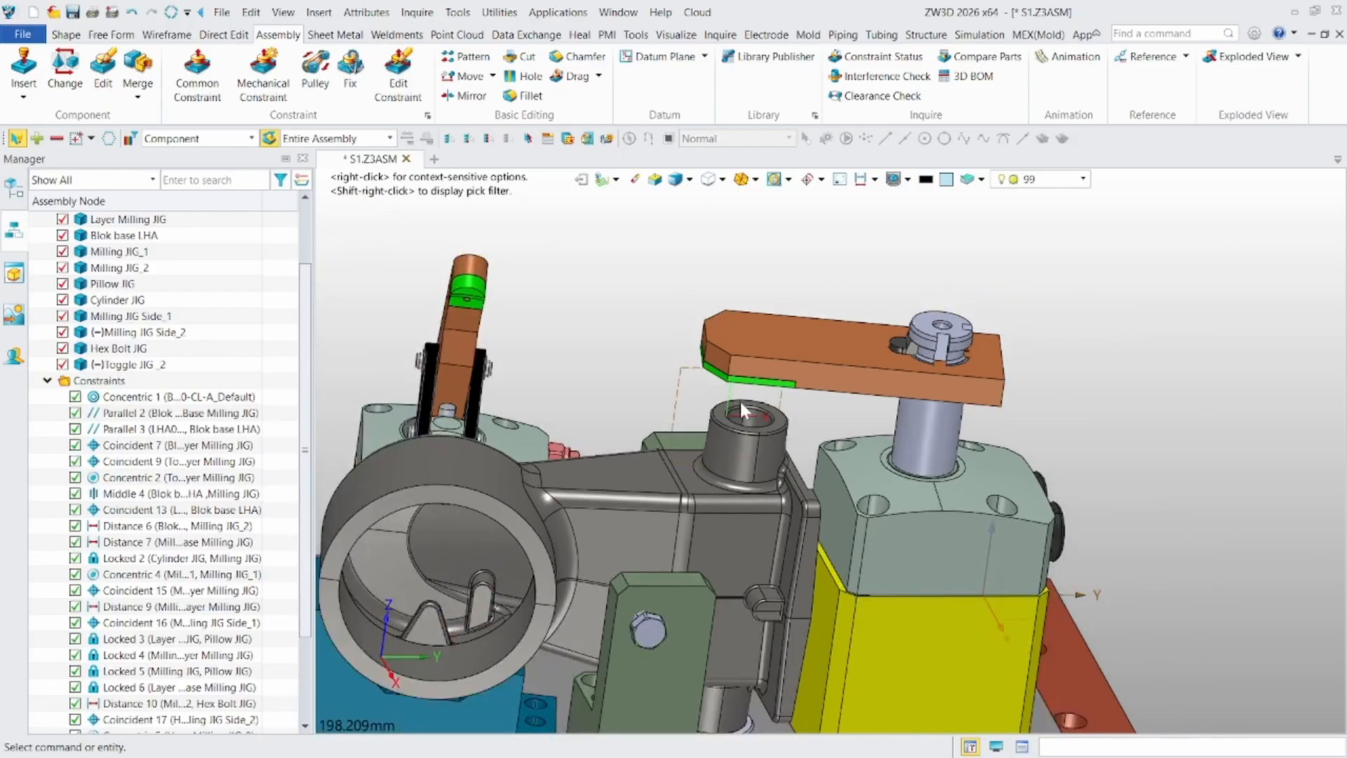
click(752, 397)
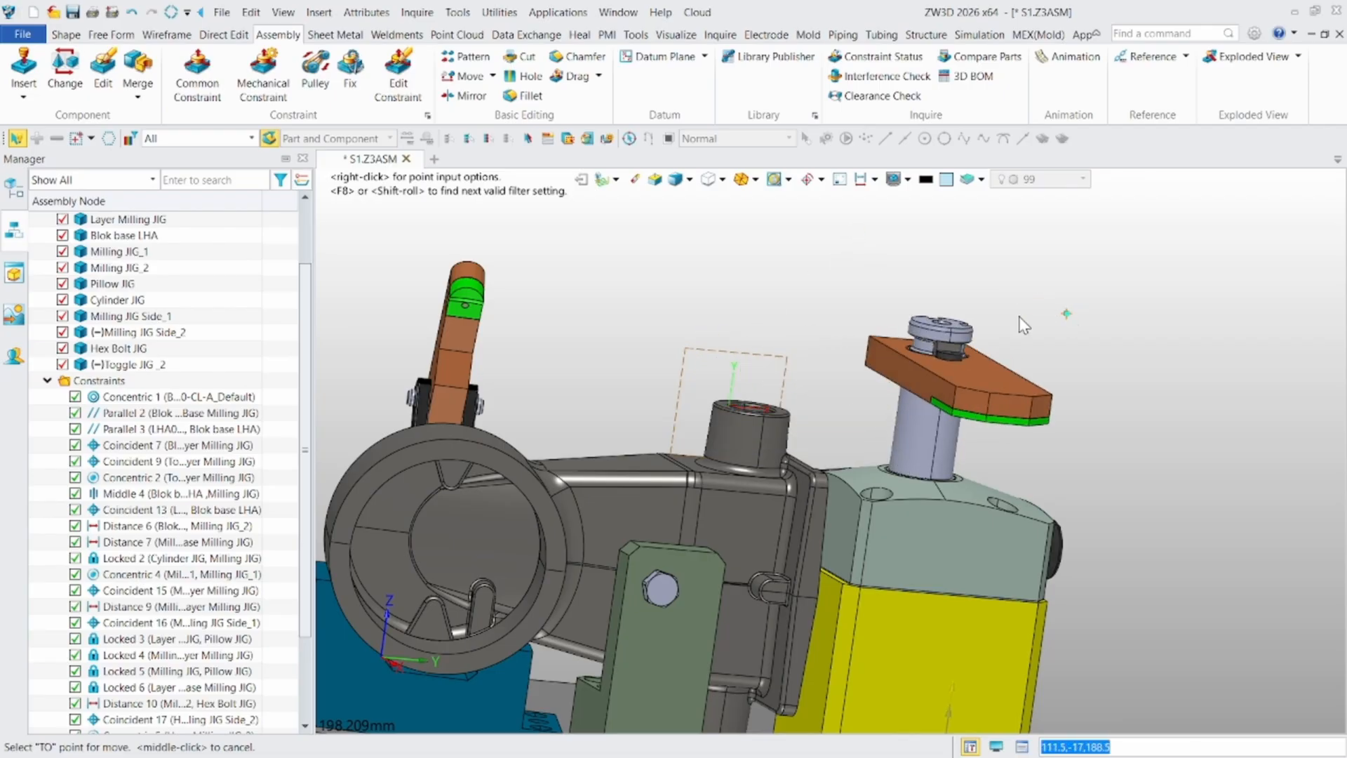
click(696, 344)
scroll(411, 525, down, 3)
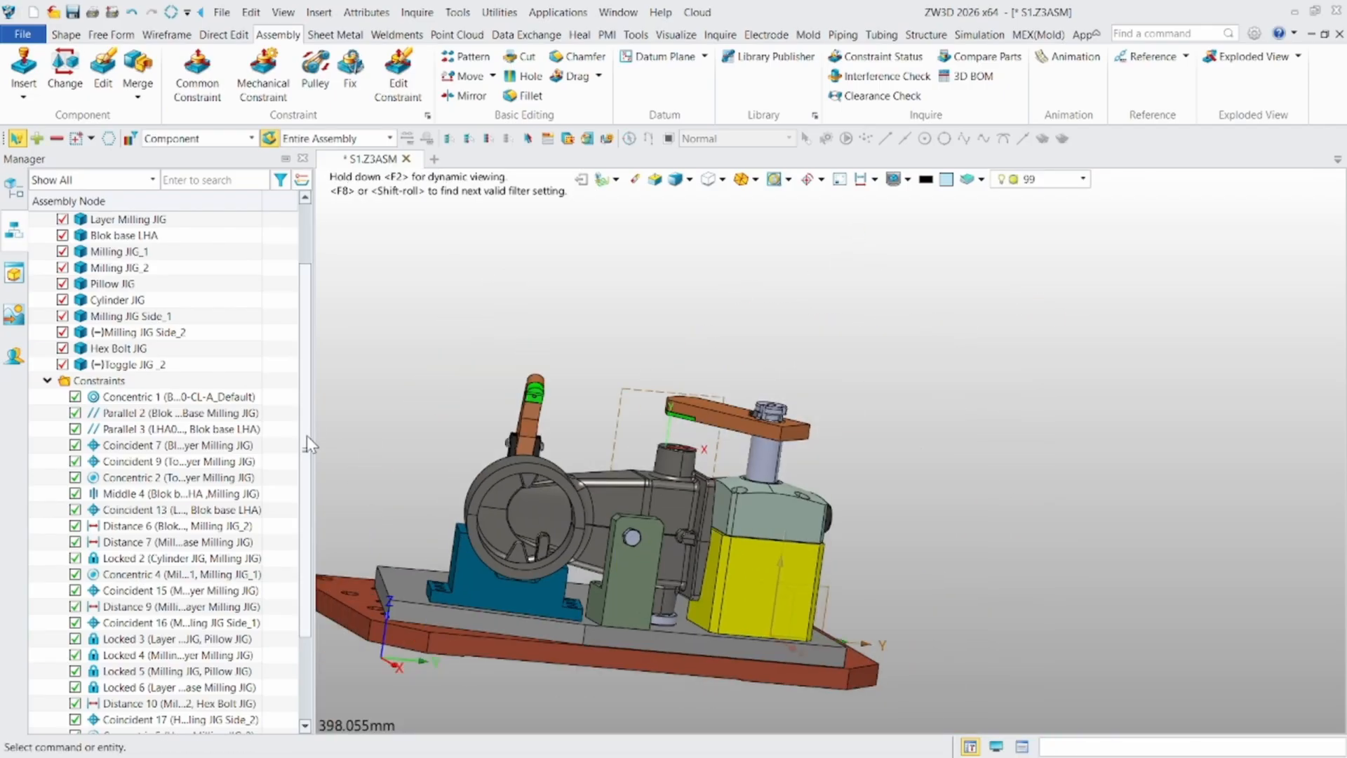
scroll(306, 436, down, 2)
mouse_move(487, 472)
right_down()
mouse_move(575, 545)
mouse_move(490, 480)
right_up()
scroll(599, 247, up, 1)
drag(670, 353, 633, 334)
middle_drag(596, 326, 801, 325)
scroll(801, 325, up, 1)
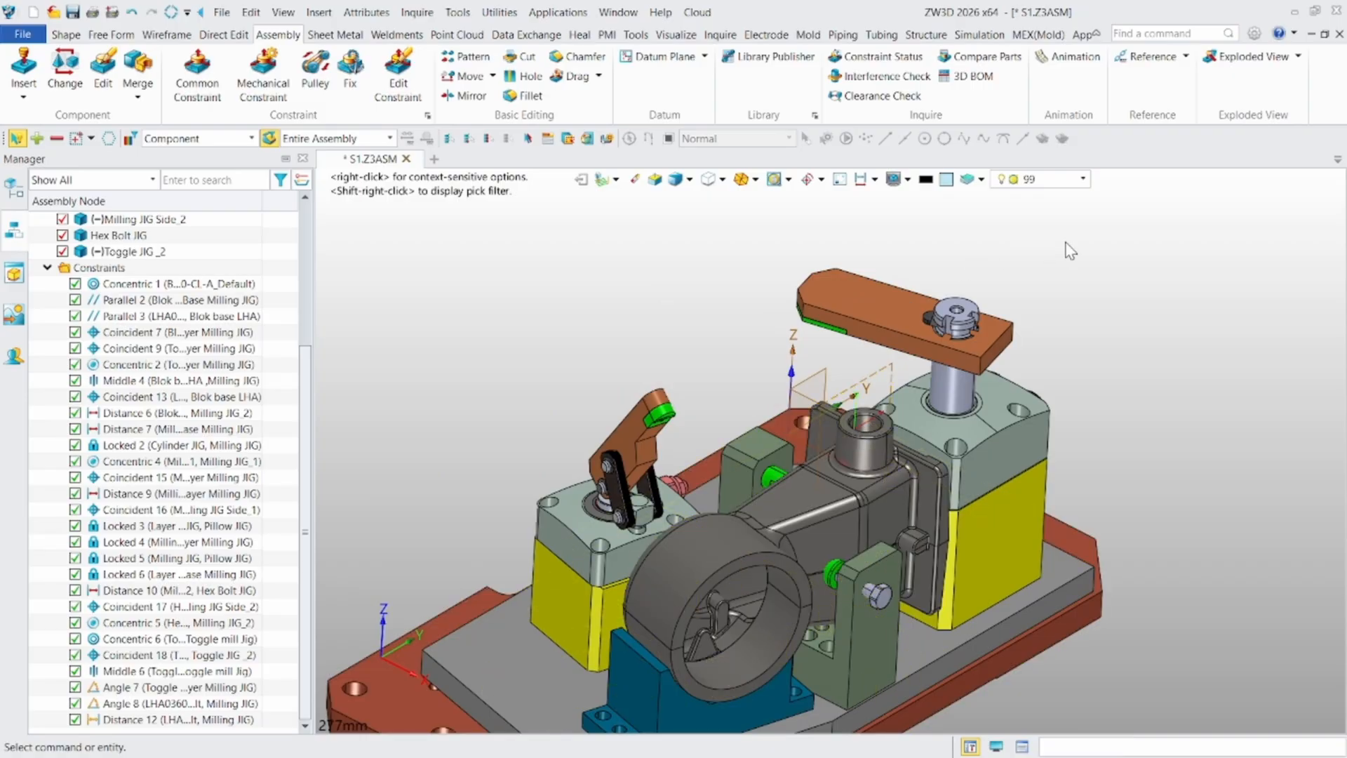
scroll(1072, 243, down, 1)
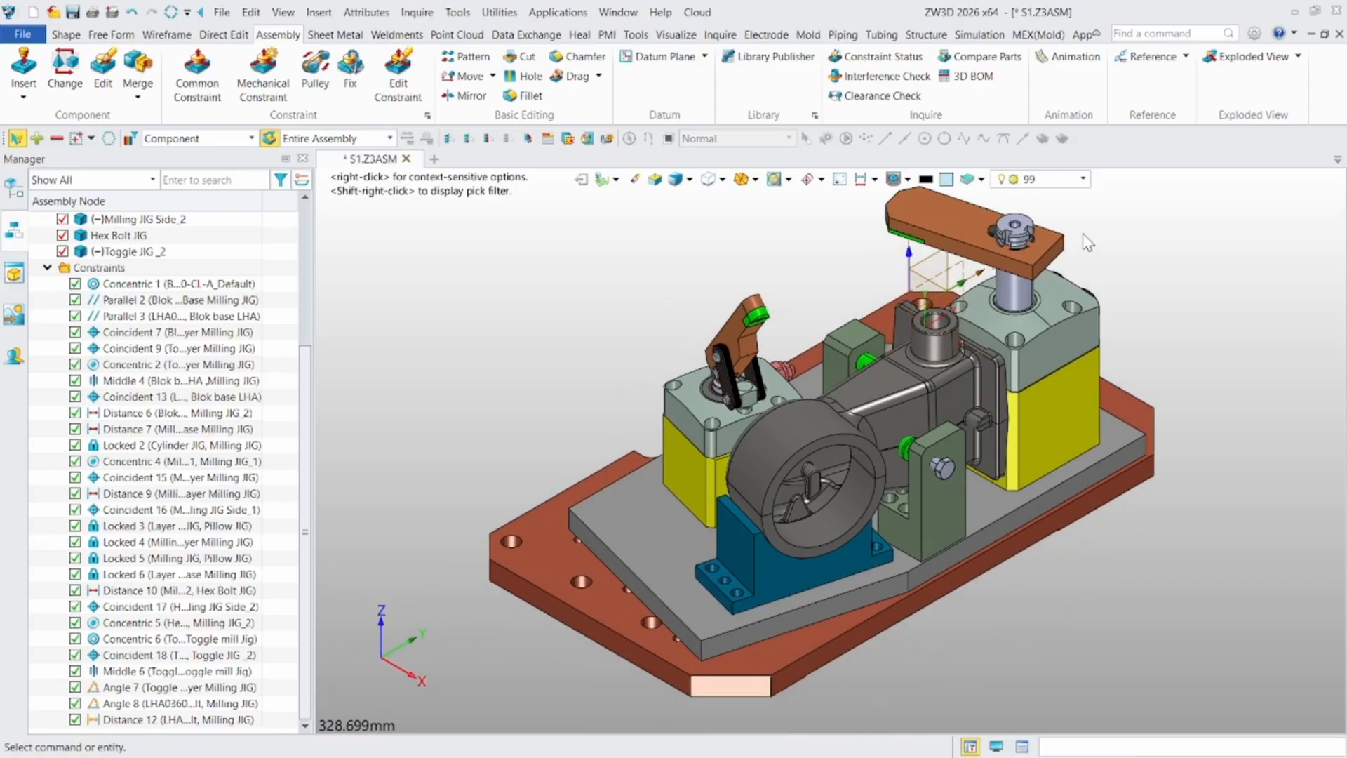
- Open the animation environment for the assembly and shrink the timeline to give the model more room
click(1076, 63)
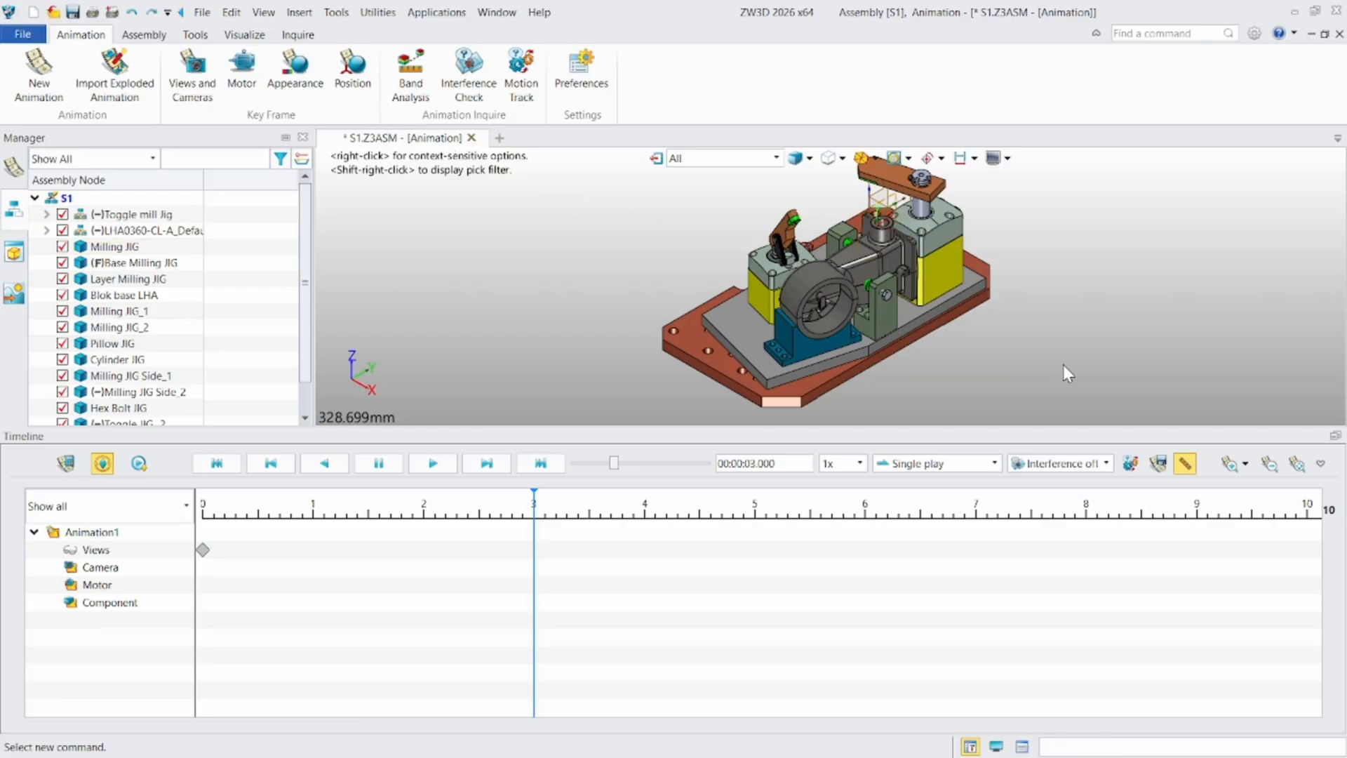
scroll(1058, 350, up, 2)
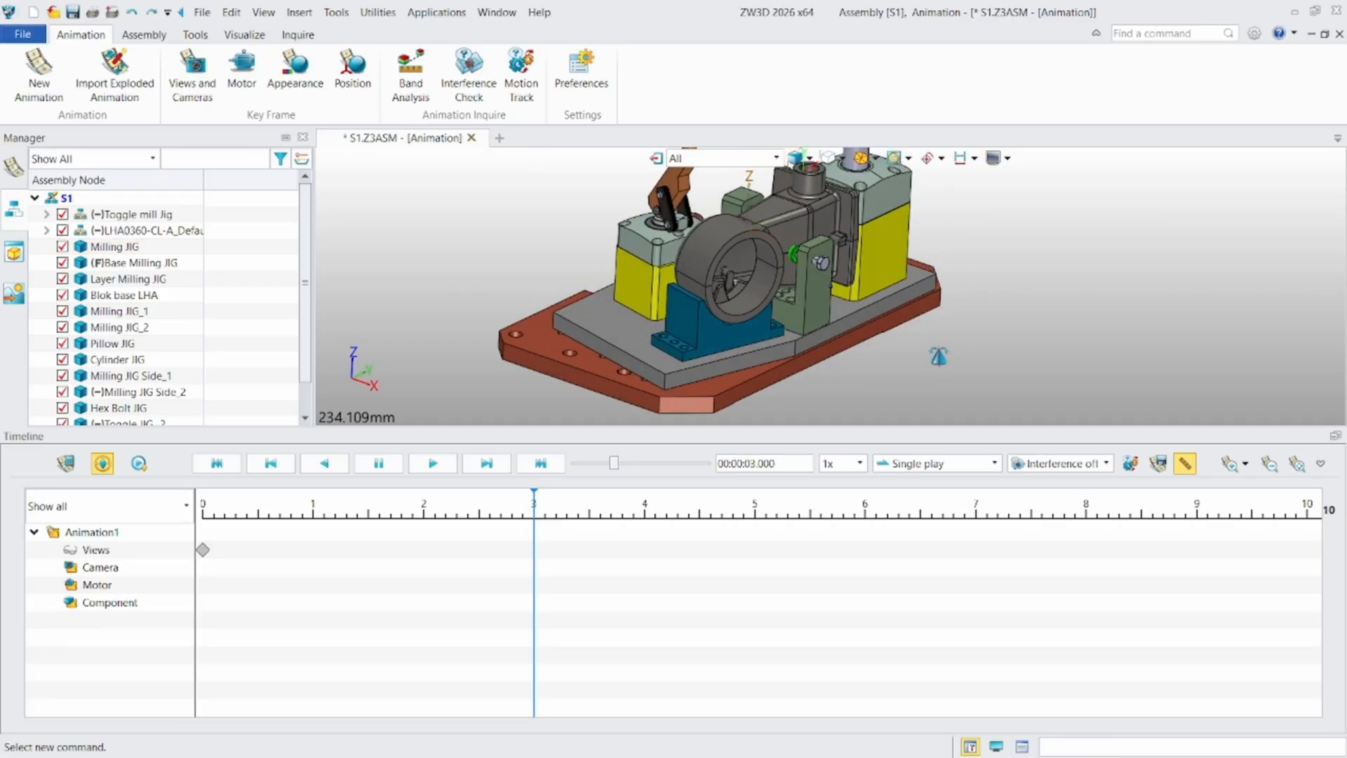
scroll(852, 385, down, 2)
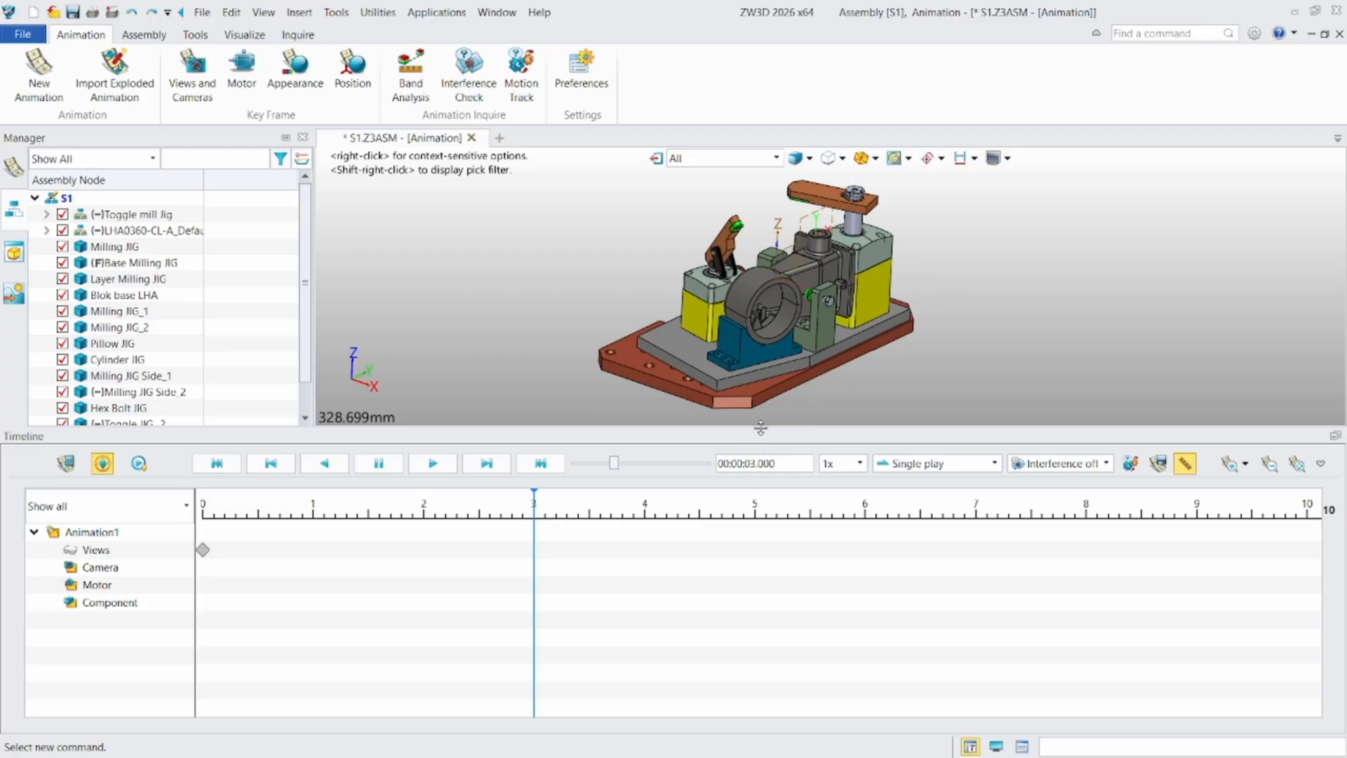
drag(761, 428, 737, 629)
right_drag(751, 516, 668, 574)
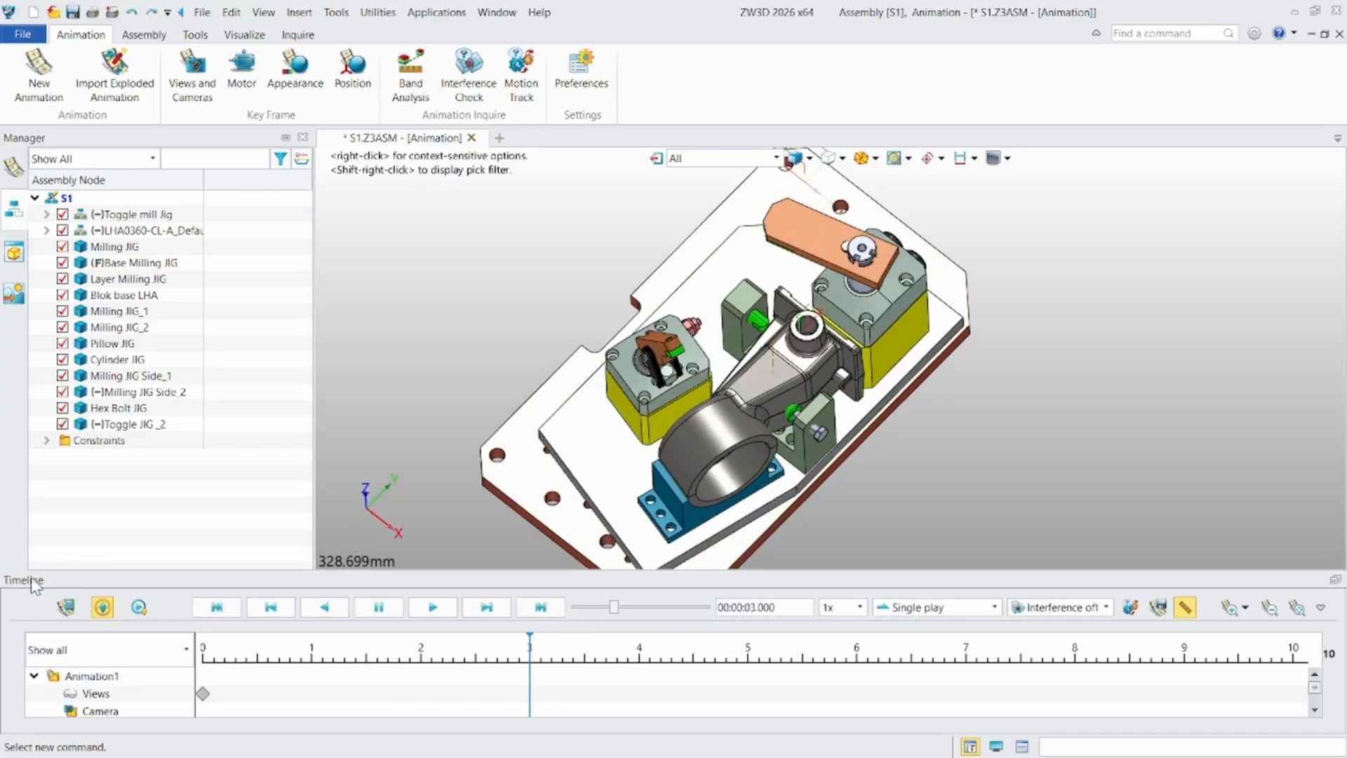
scroll(673, 485, up, 3)
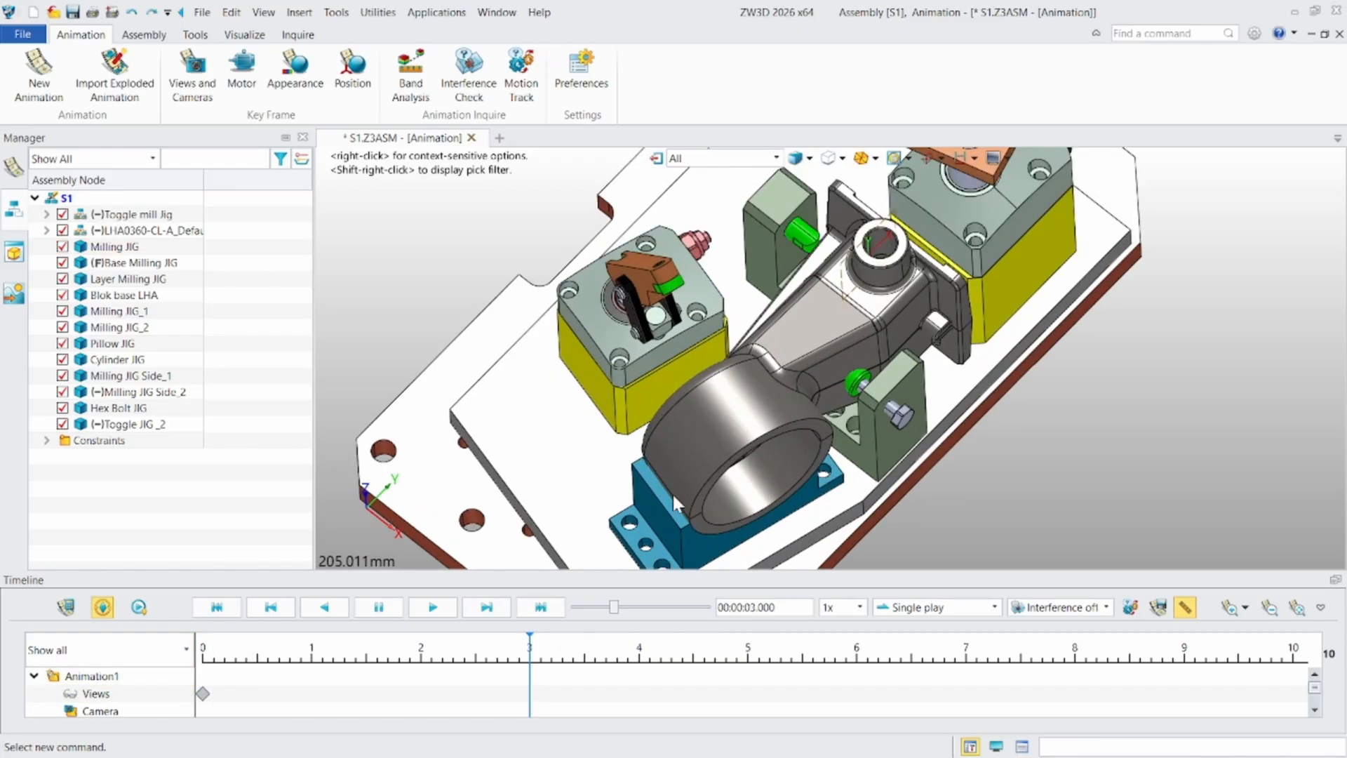
- Start a position key frame at 00:00:03.000 for the toggle clamp's arm, component sssw_13
right_drag(672, 489, 706, 448)
scroll(653, 421, down, 3)
middle_drag(569, 379, 704, 309)
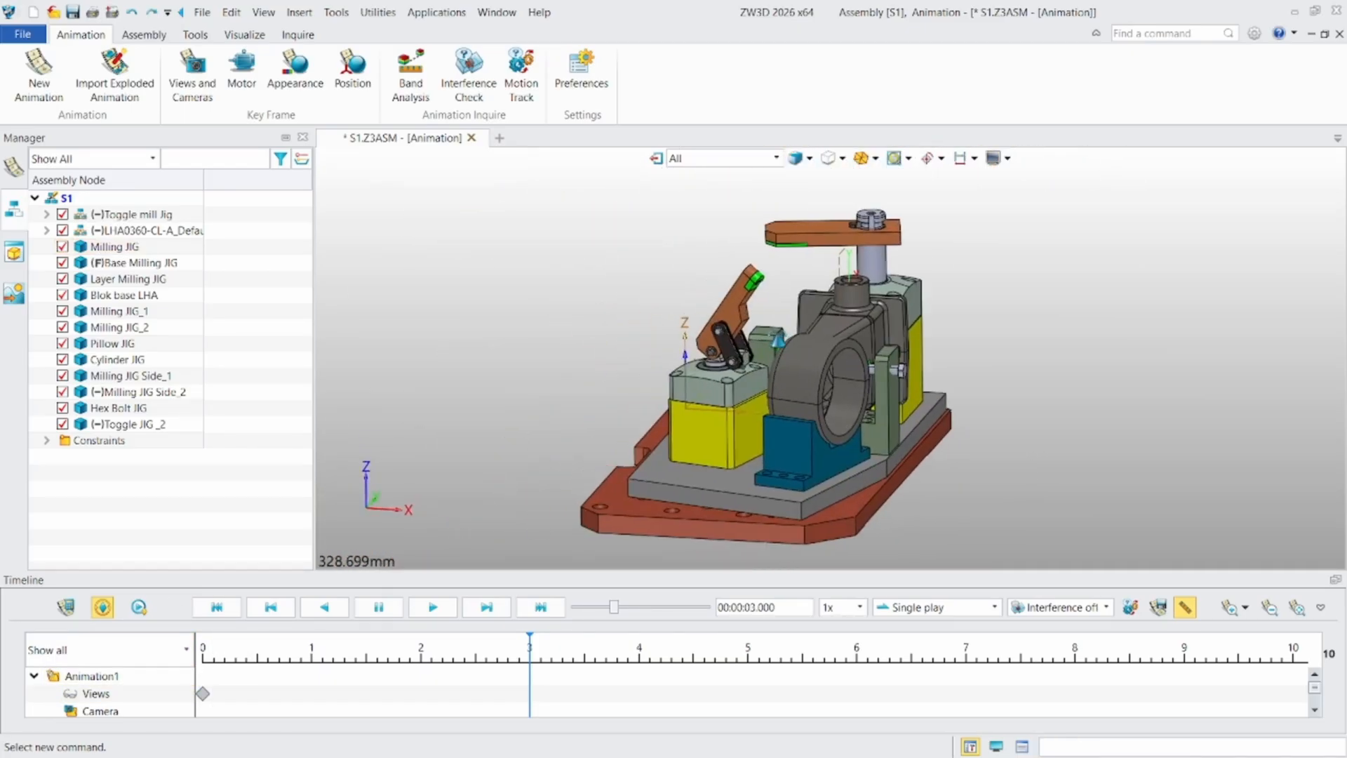
scroll(704, 309, up, 3)
right_drag(702, 331, 656, 307)
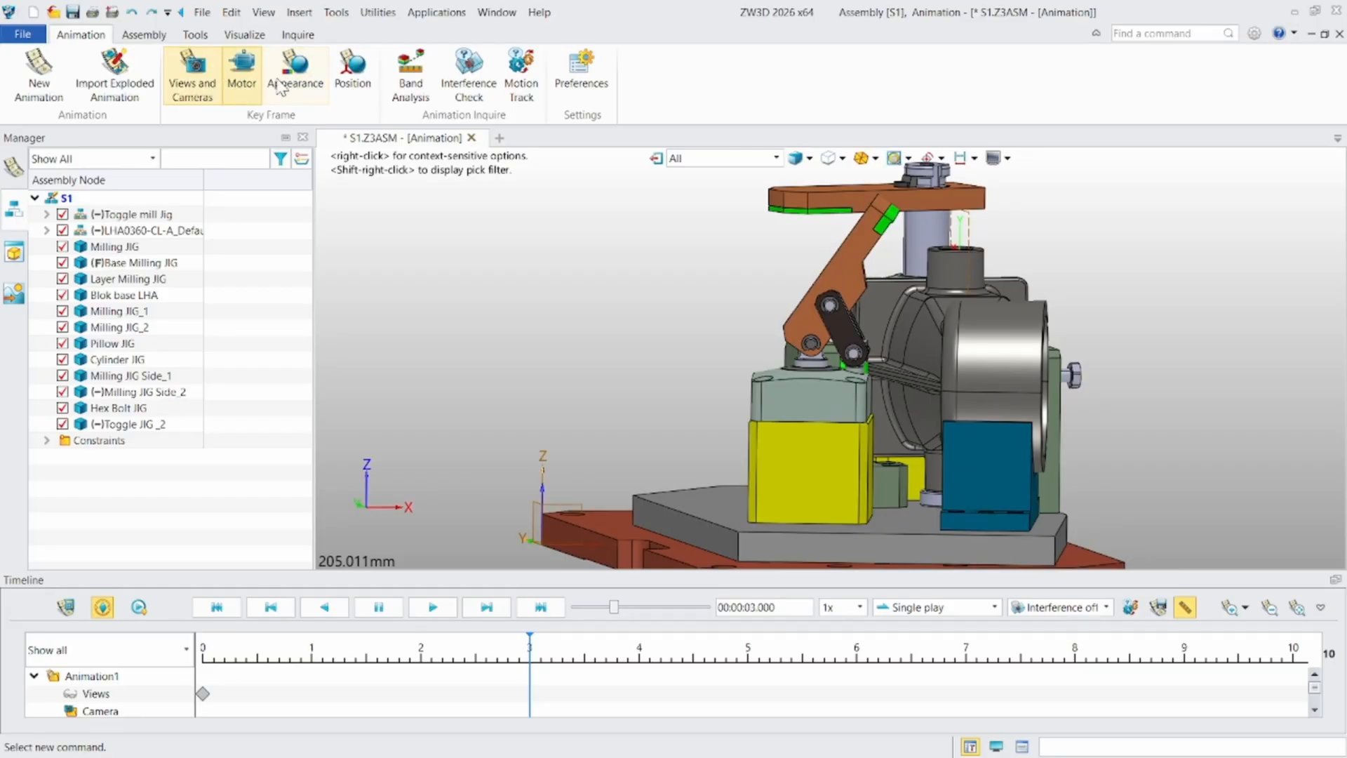
click(370, 74)
scroll(722, 297, up, 3)
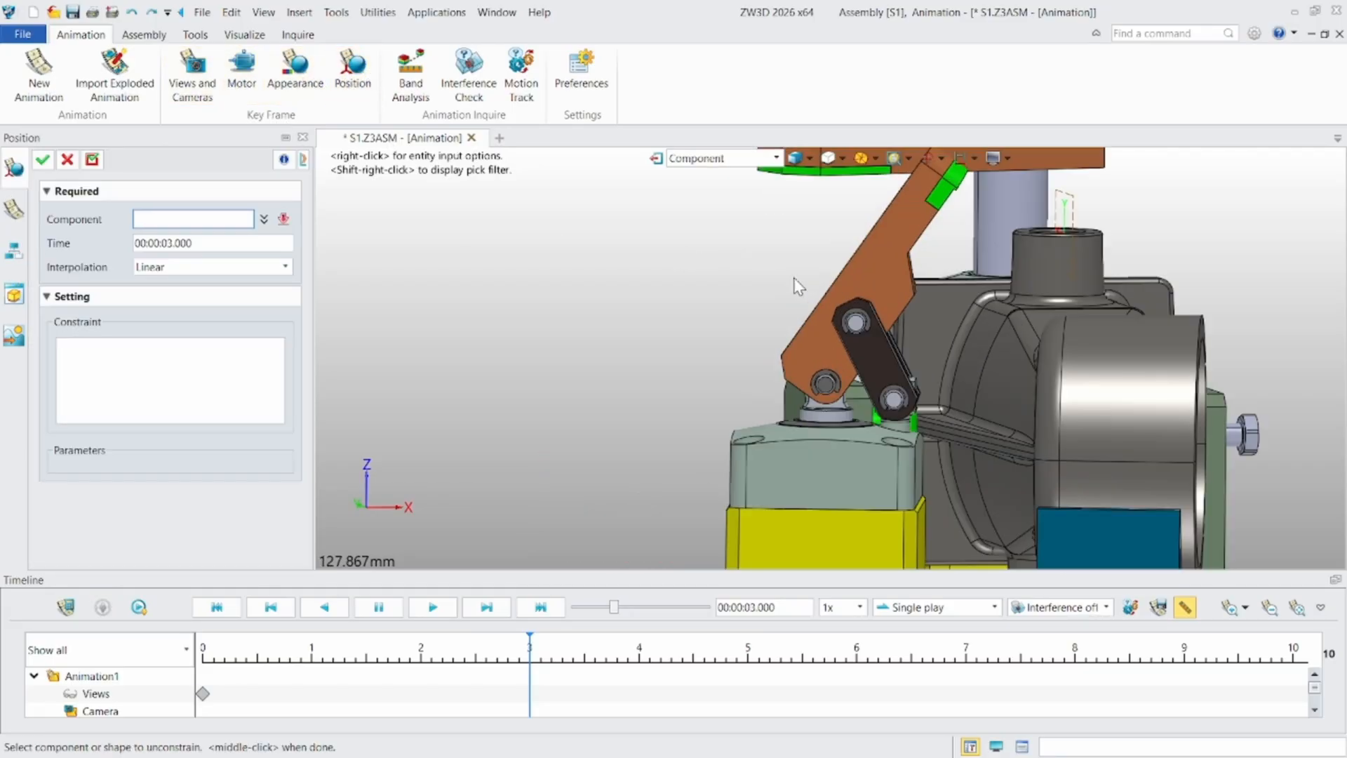
middle_drag(721, 297, 518, 360)
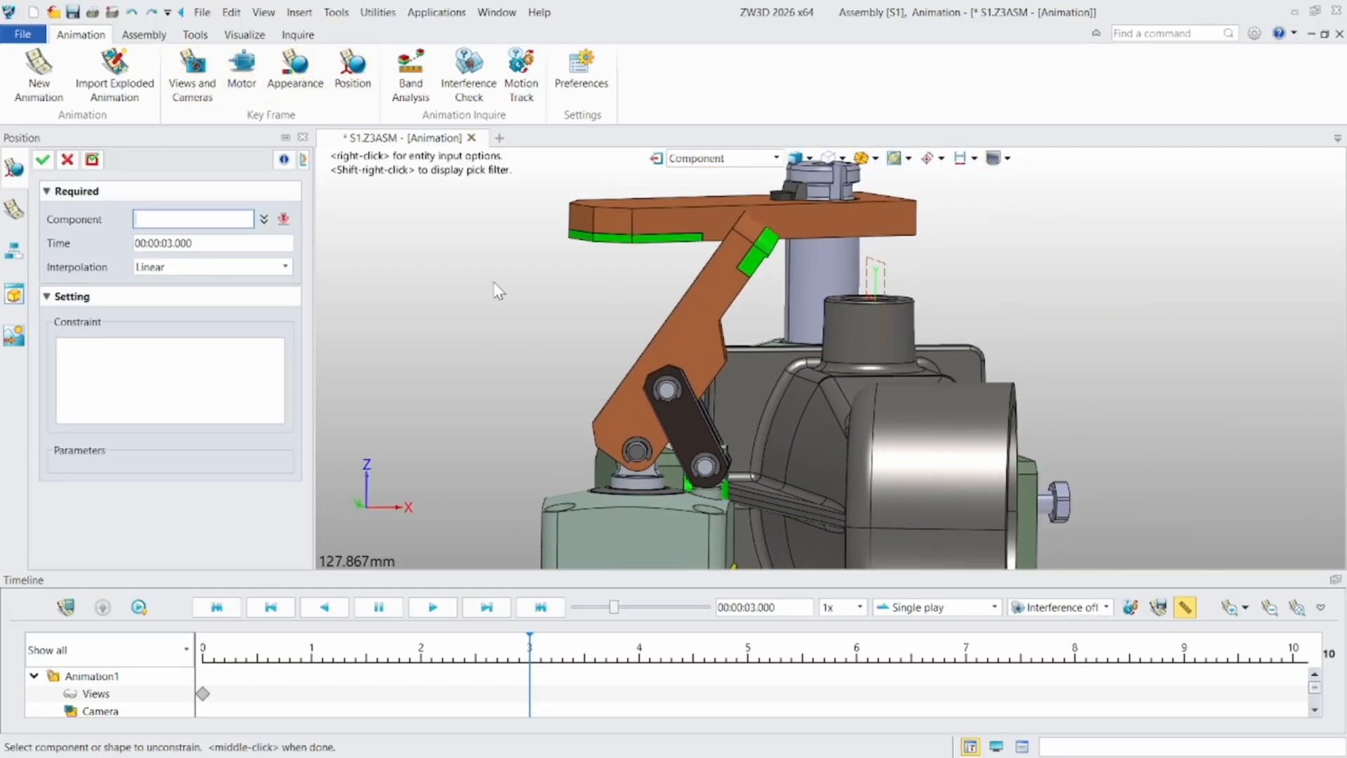
click(675, 305)
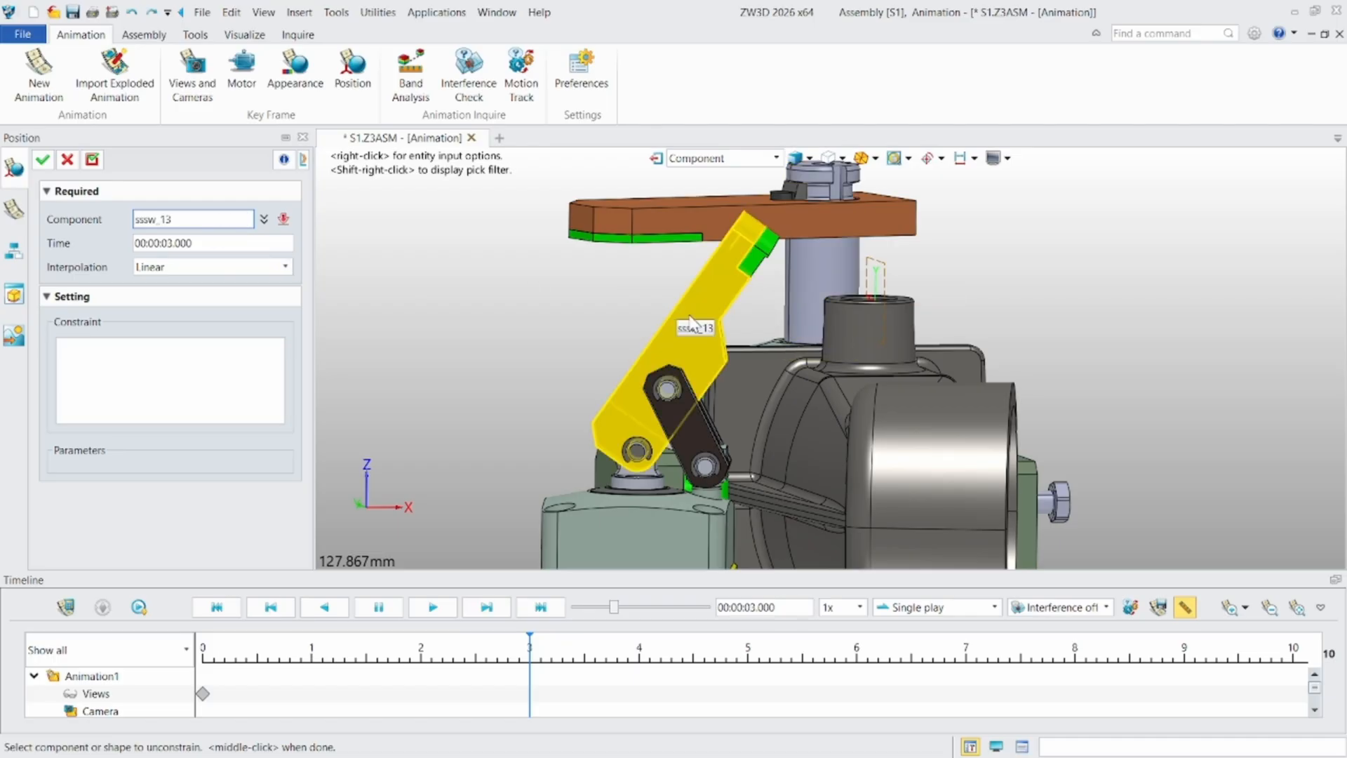
- Rotate the toggle clamp arm about 74° down toward the workpiece and apply the position key frame at 3 seconds
scroll(707, 309, up, 4)
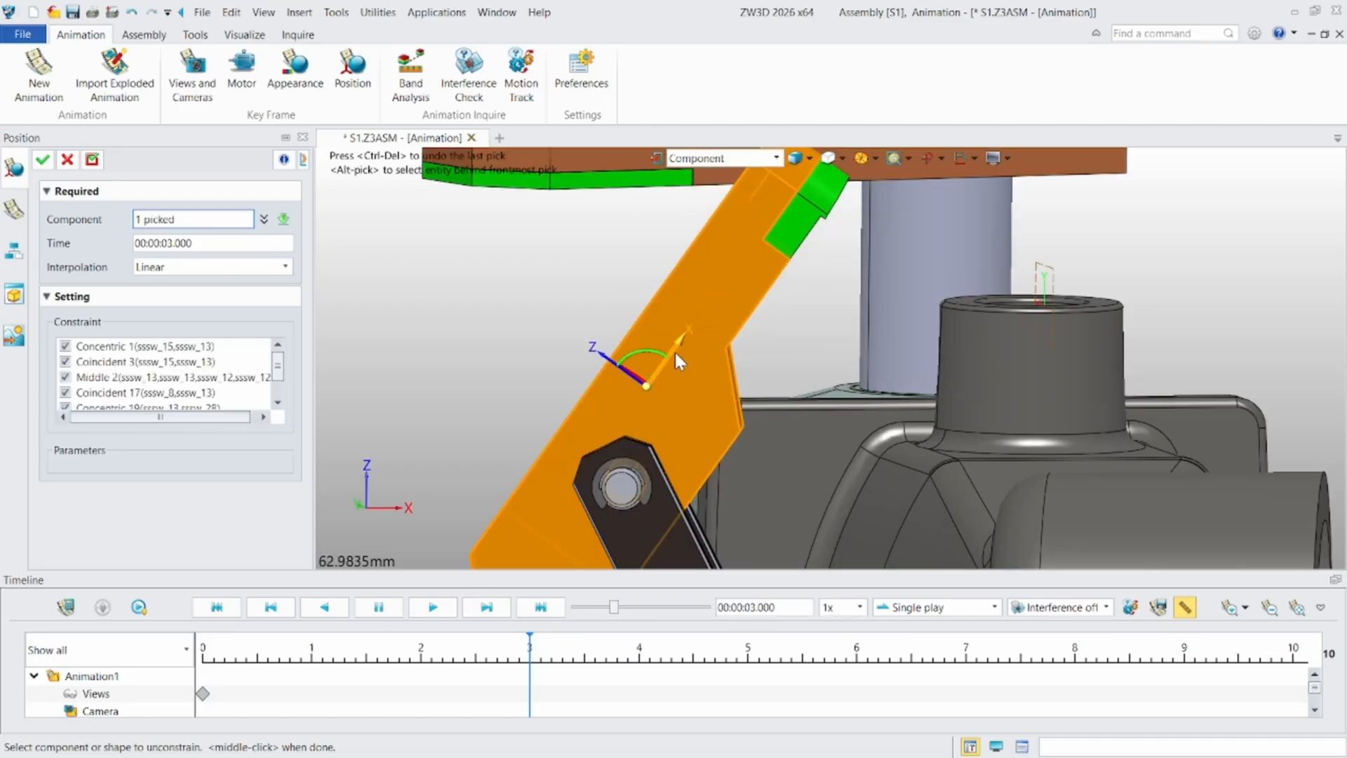
scroll(677, 351, down, 3)
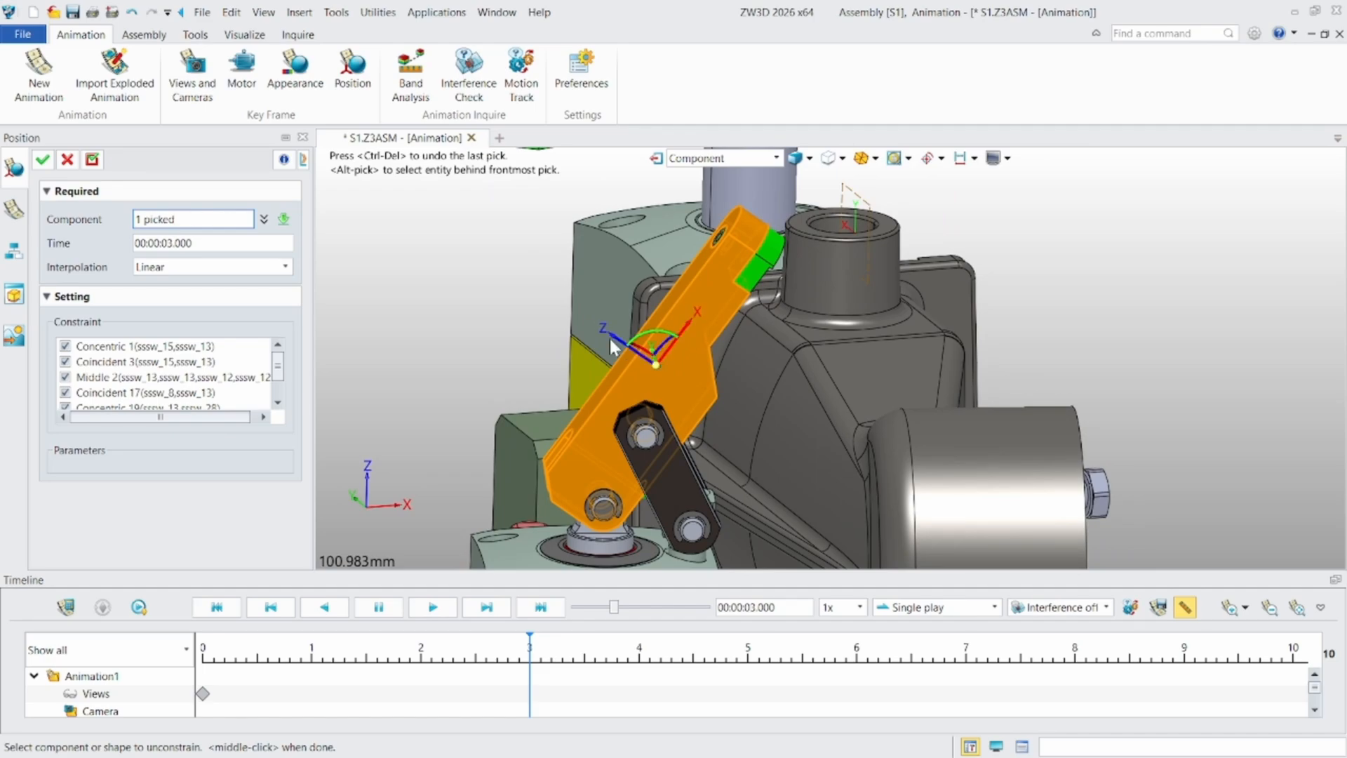
drag(662, 330, 752, 352)
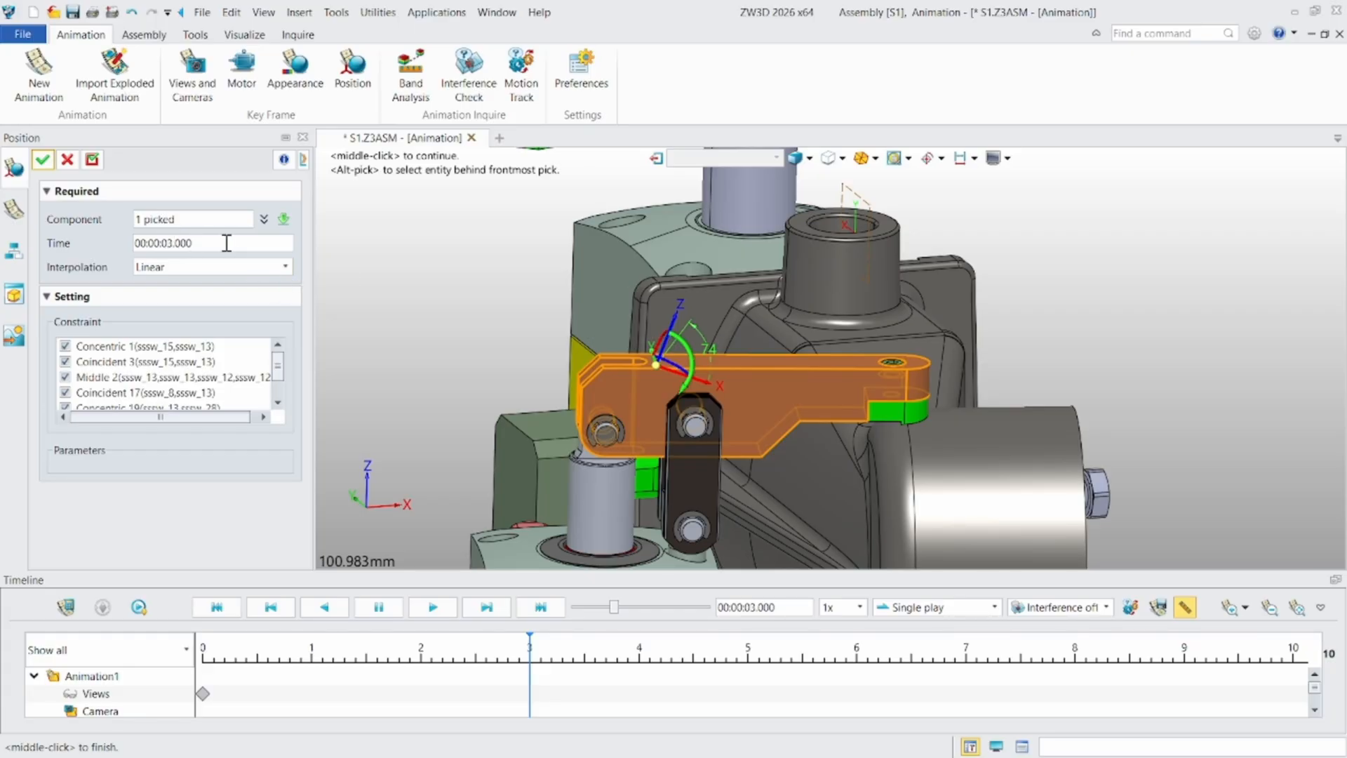
drag(227, 243, 115, 240)
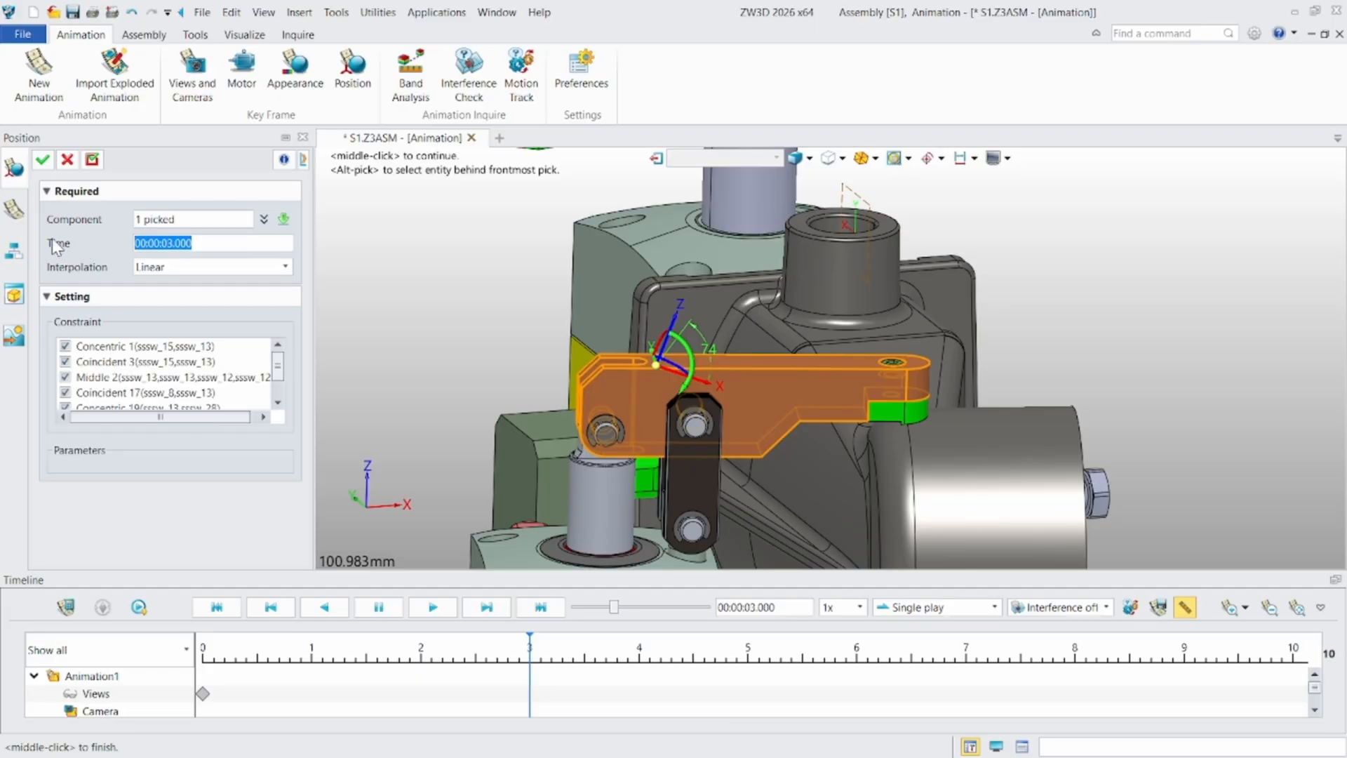
click(42, 160)
- Play the animation from the beginning to check the toggle clamp arm's closing movement
middle_drag(483, 290, 331, 490)
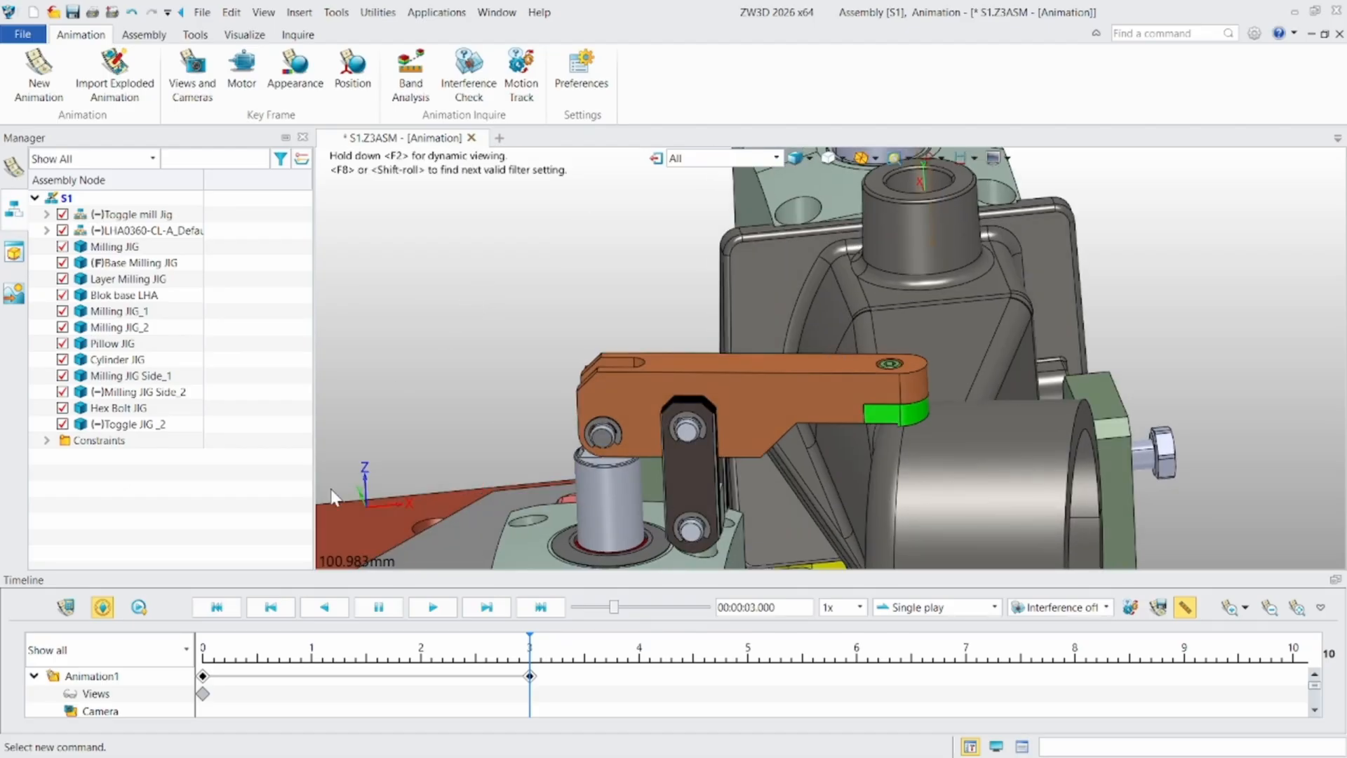
click(217, 607)
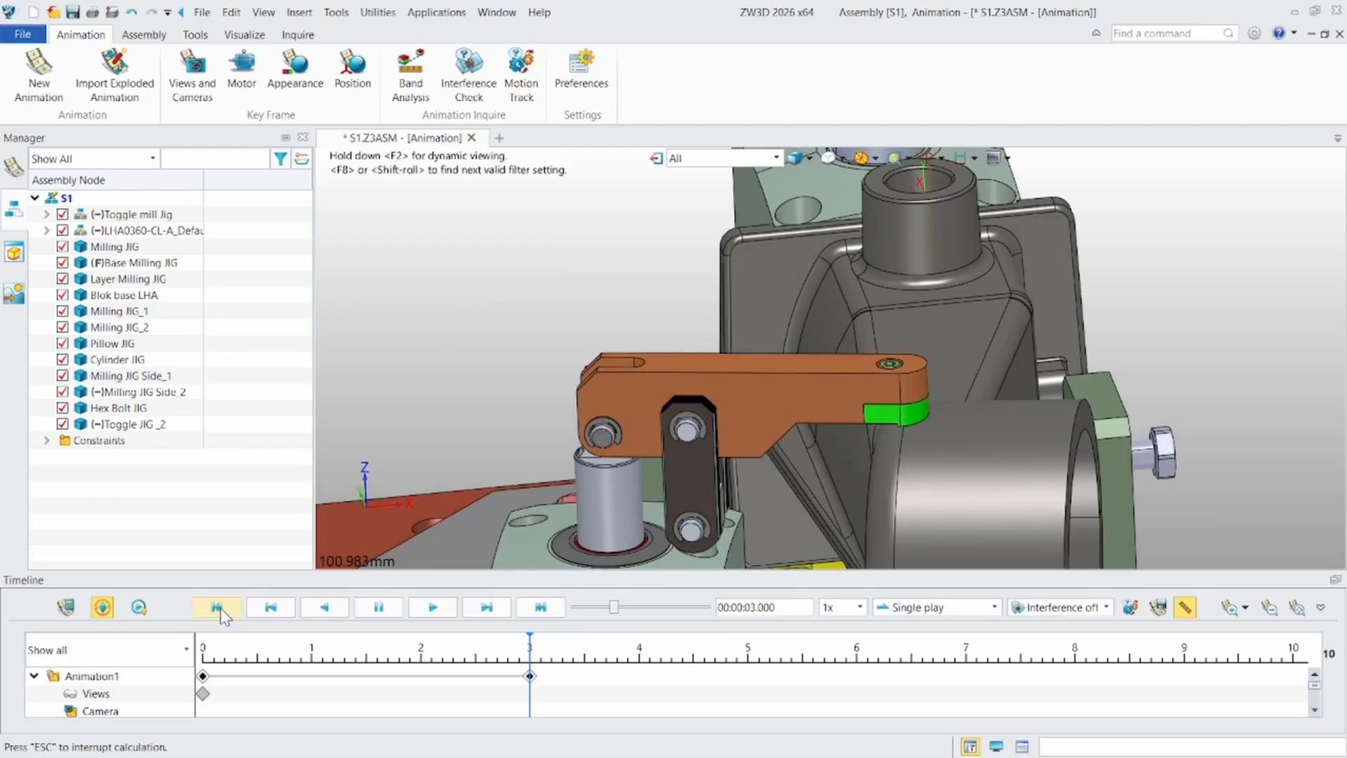
click(430, 609)
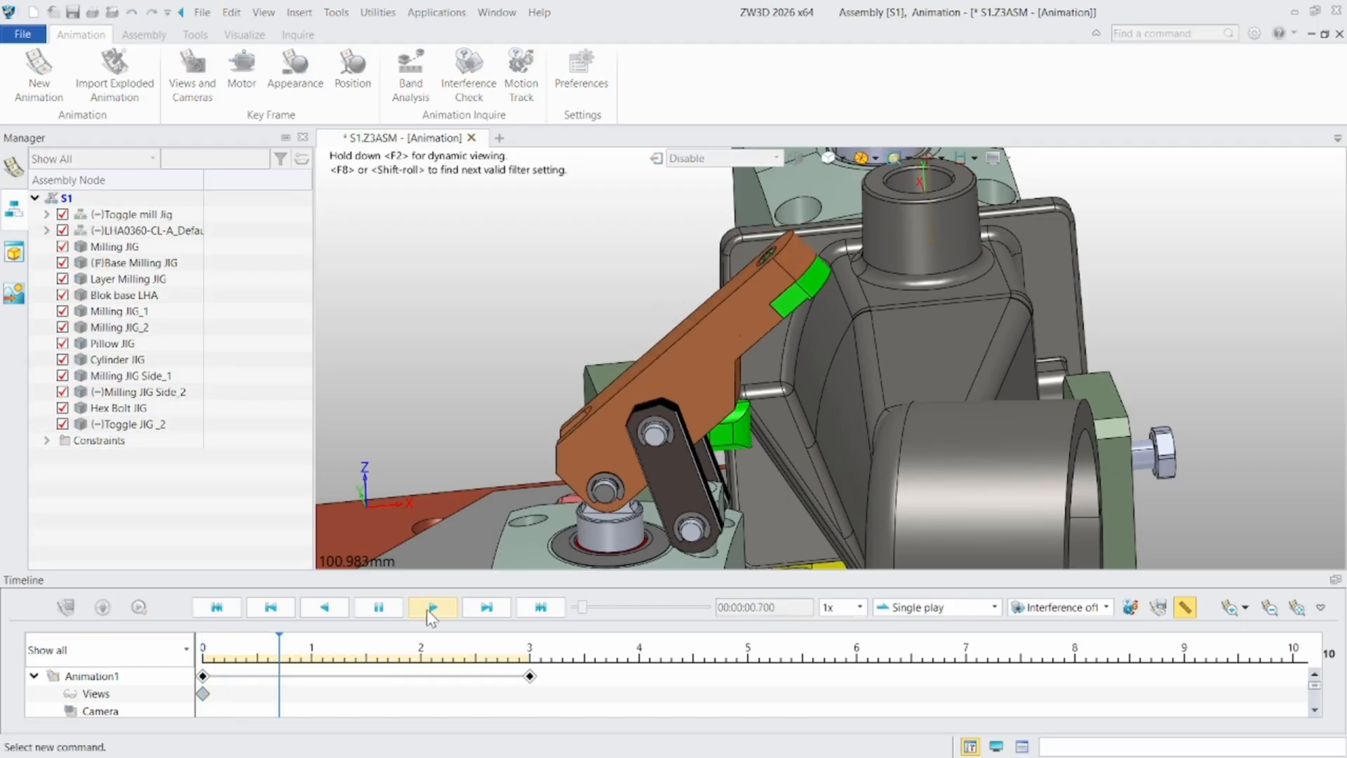
mouse_move(829, 465)
right_down()
mouse_move(919, 421)
mouse_move(853, 439)
mouse_move(838, 477)
right_up()
scroll(902, 385, up, 2)
scroll(898, 381, down, 4)
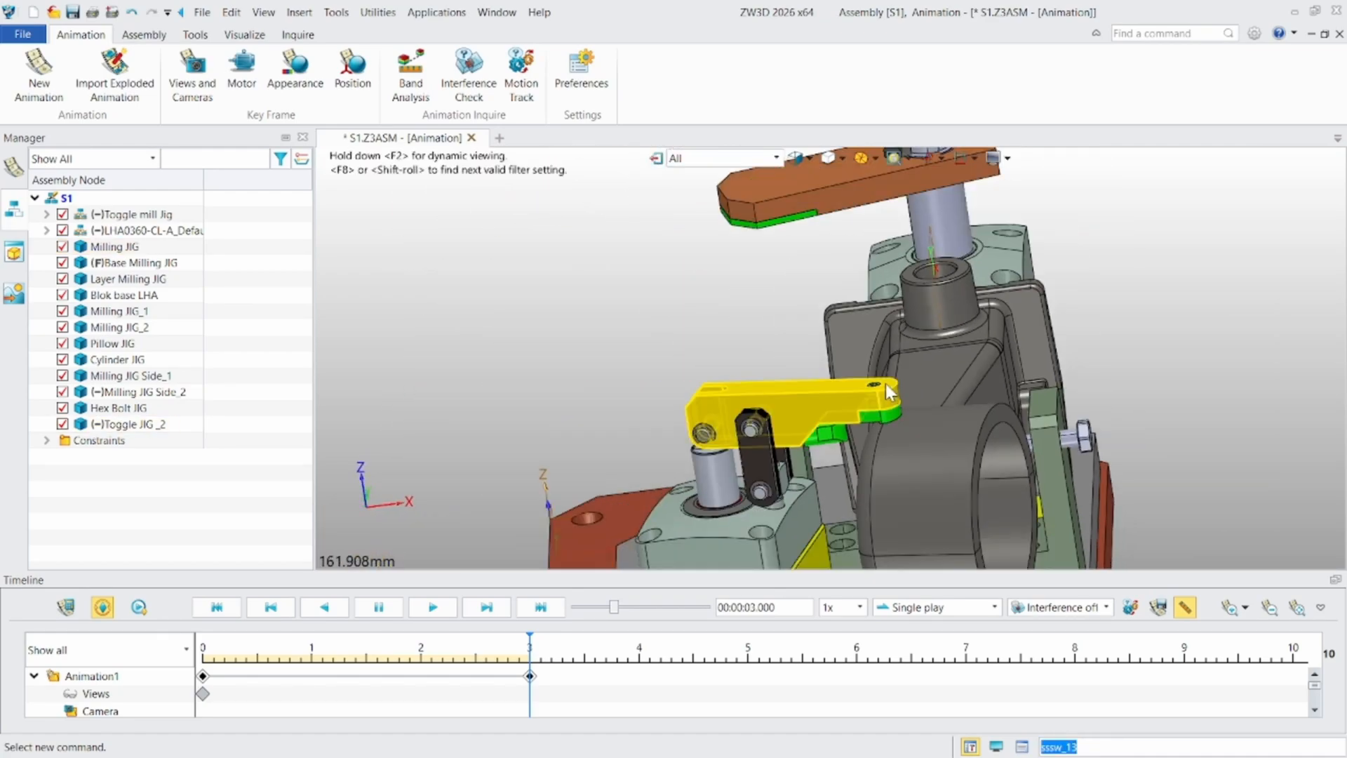
- Start another position key frame and choose the Milling JIG workpiece under the swing clamp as its component
middle_drag(887, 385, 668, 461)
scroll(713, 241, up, 6)
scroll(644, 336, down, 3)
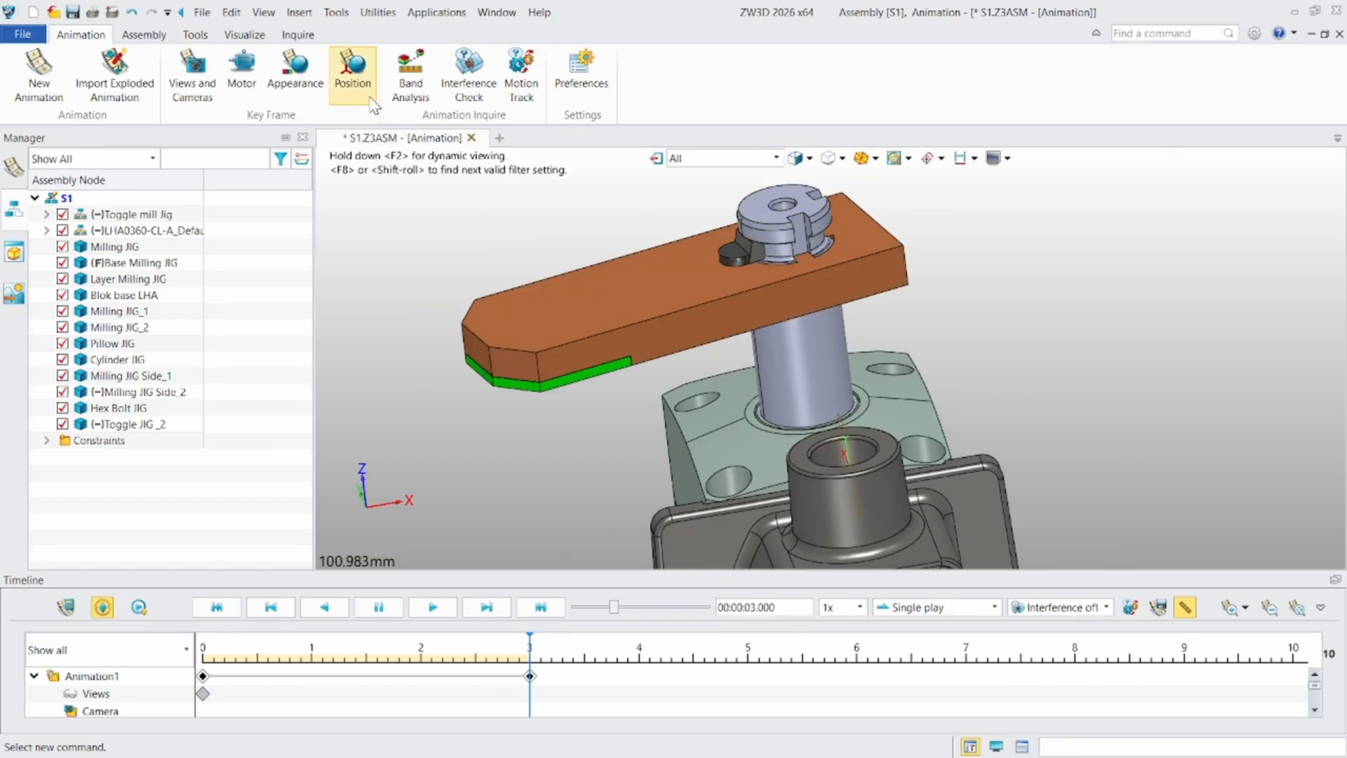
click(352, 69)
scroll(715, 394, down, 5)
scroll(706, 406, up, 4)
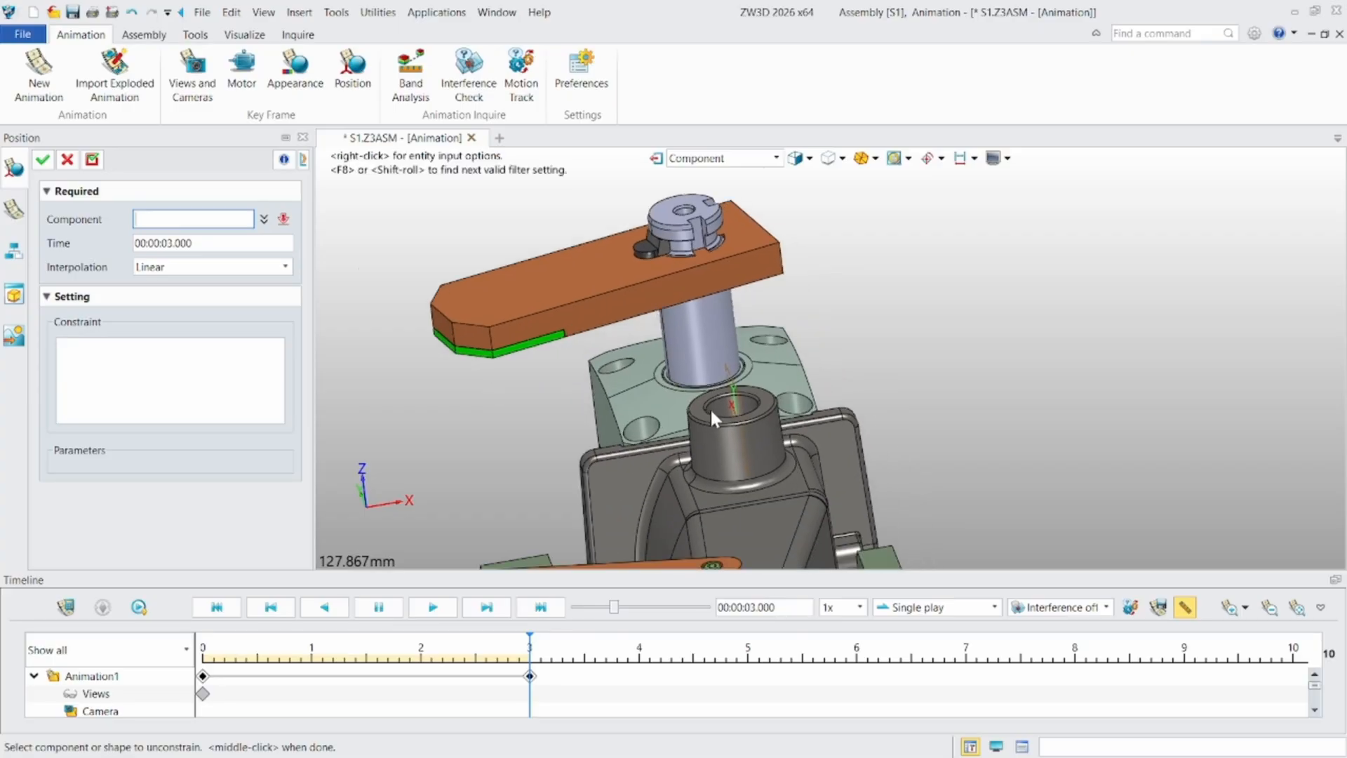
scroll(710, 407, up, 2)
click(715, 339)
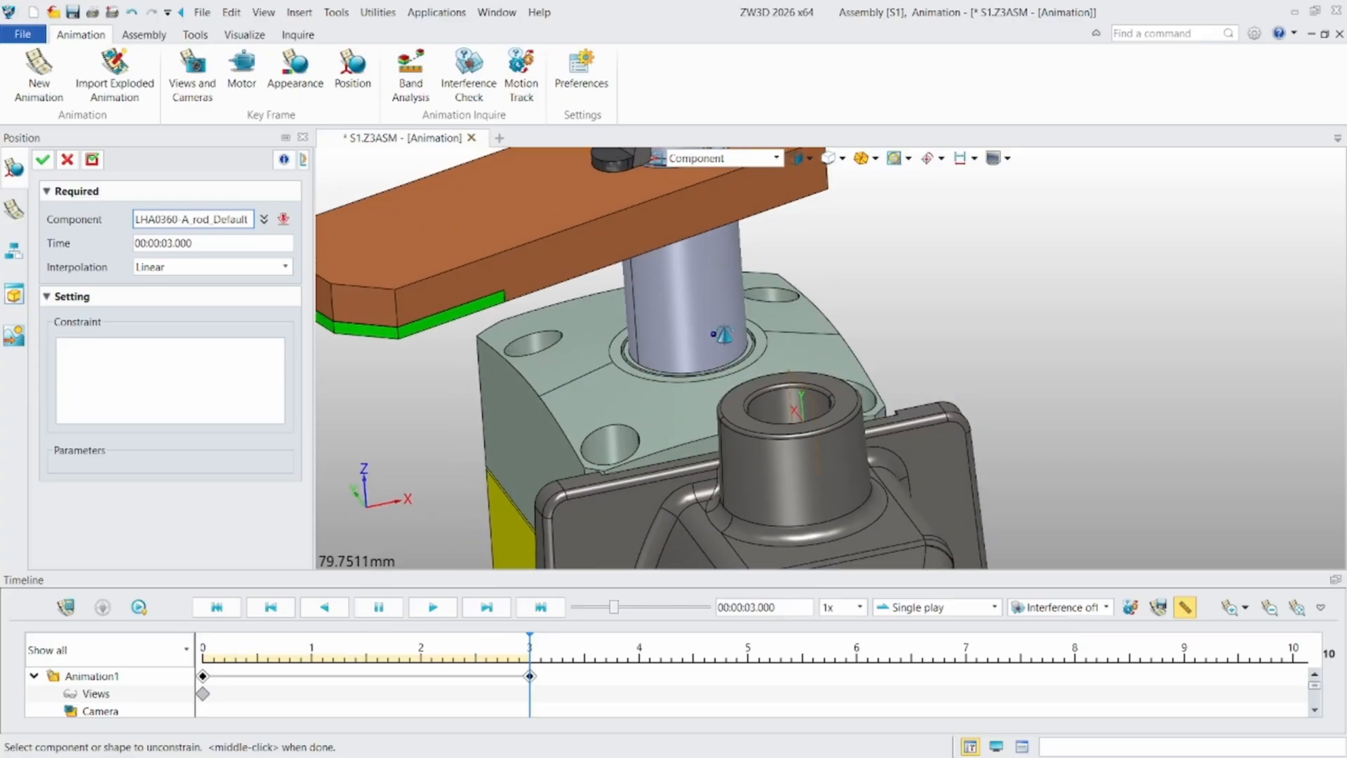
right_drag(724, 335, 721, 342)
scroll(538, 356, down, 3)
middle_drag(538, 355, 539, 321)
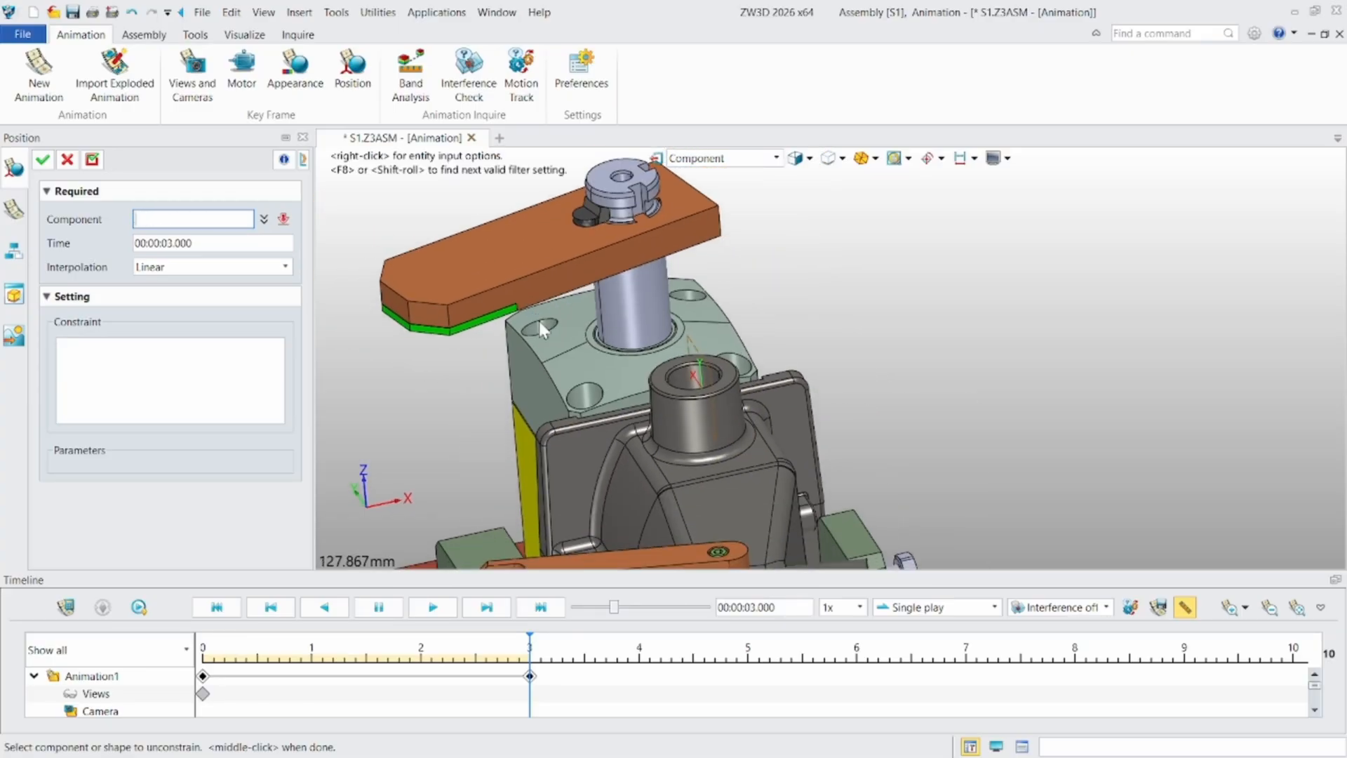
scroll(539, 322, up, 3)
click(781, 481)
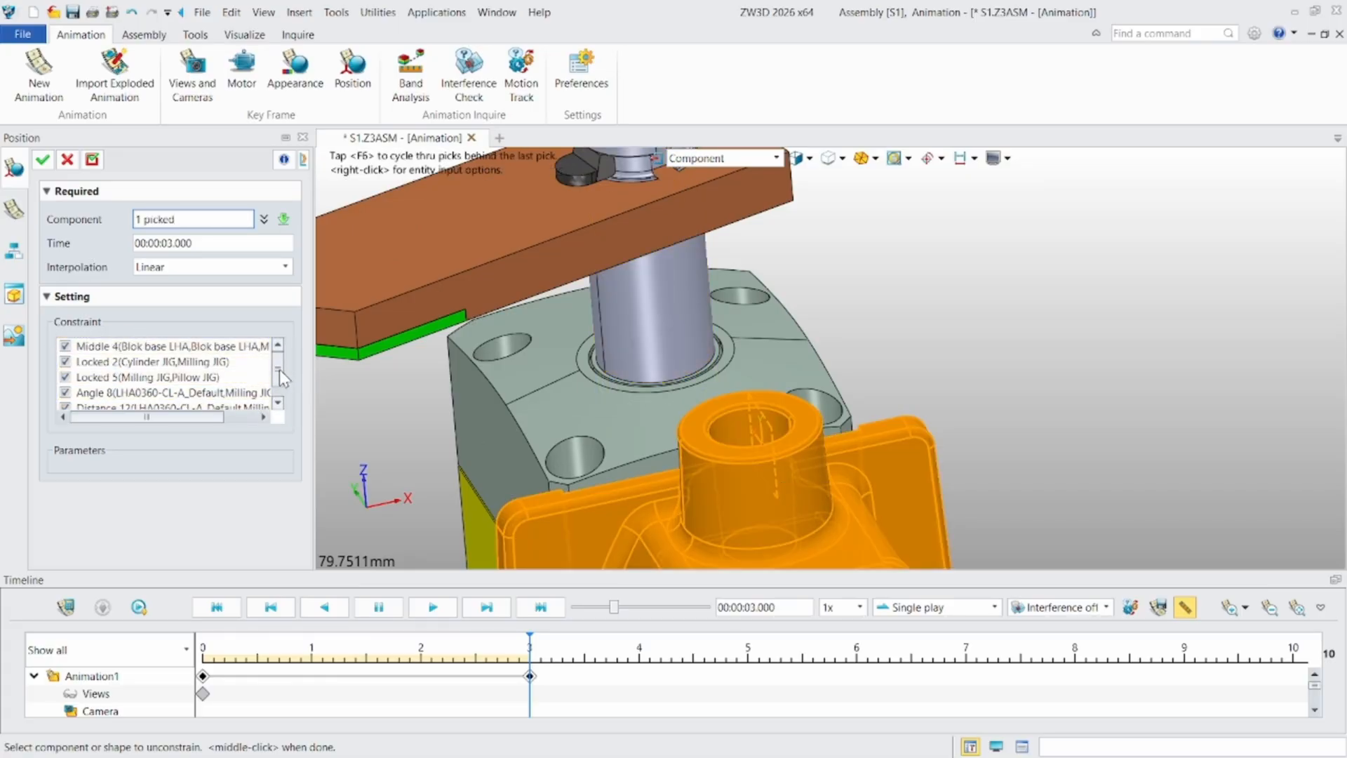
- Set the Angle 8 constraint between the swing clamp and Milling JIG to 0 deg at 00:00:06.000 and apply the key frame
scroll(279, 369, down, 1)
click(135, 379)
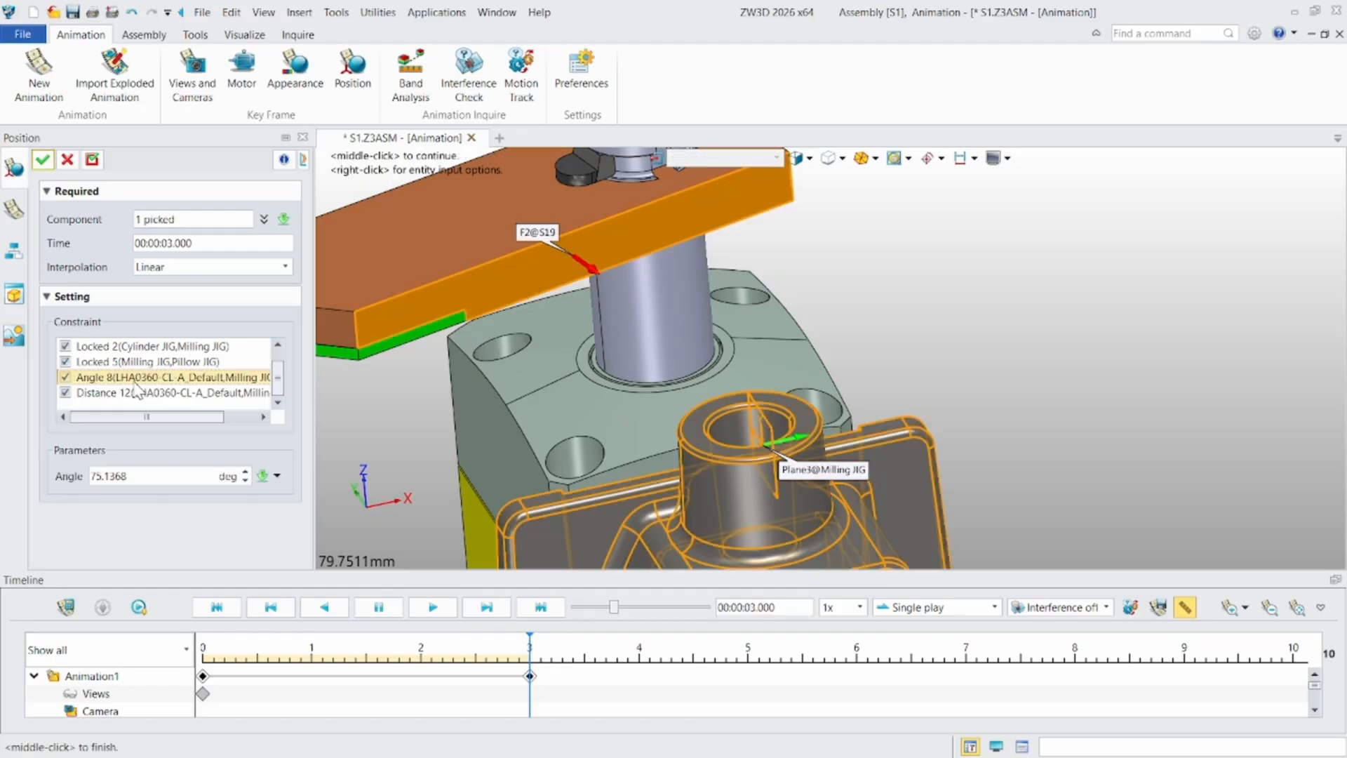
scroll(491, 271, up, 2)
scroll(509, 274, down, 3)
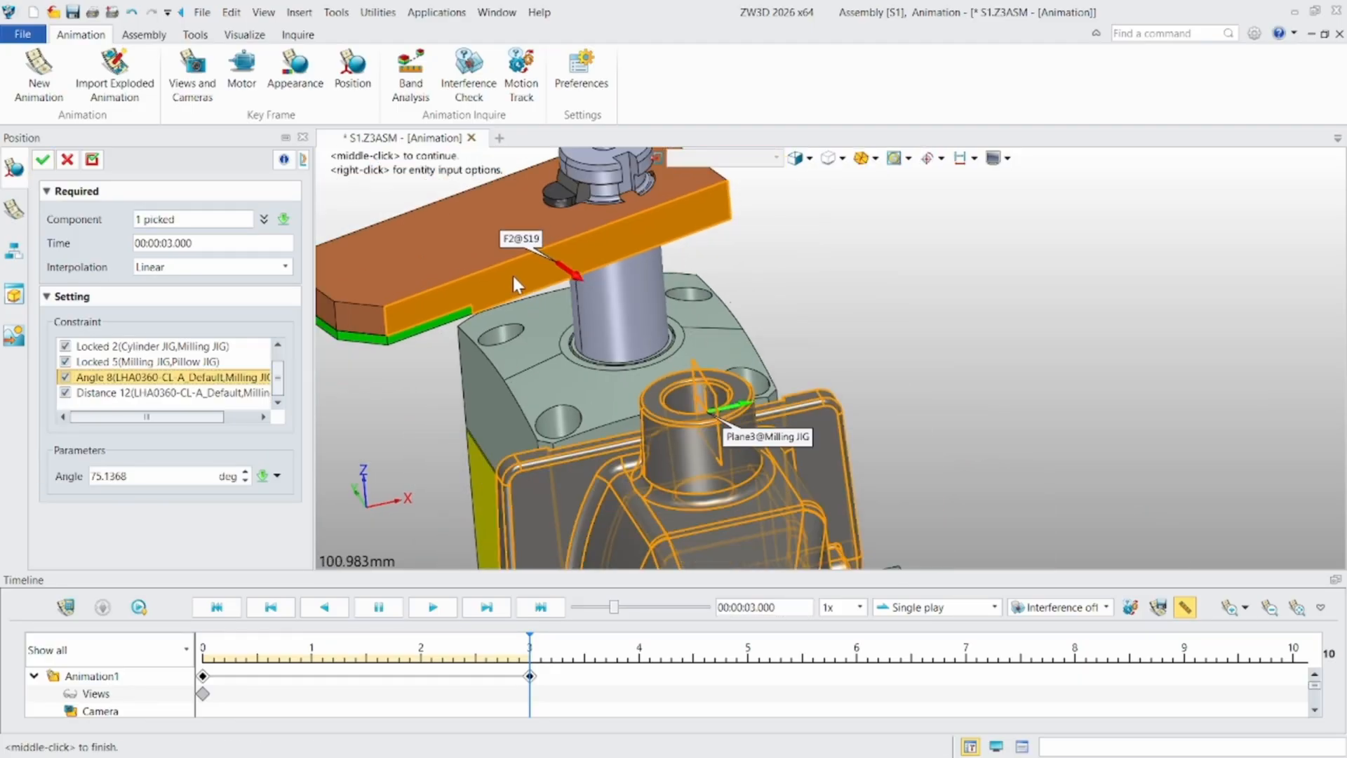
scroll(533, 272, up, 5)
scroll(527, 296, down, 3)
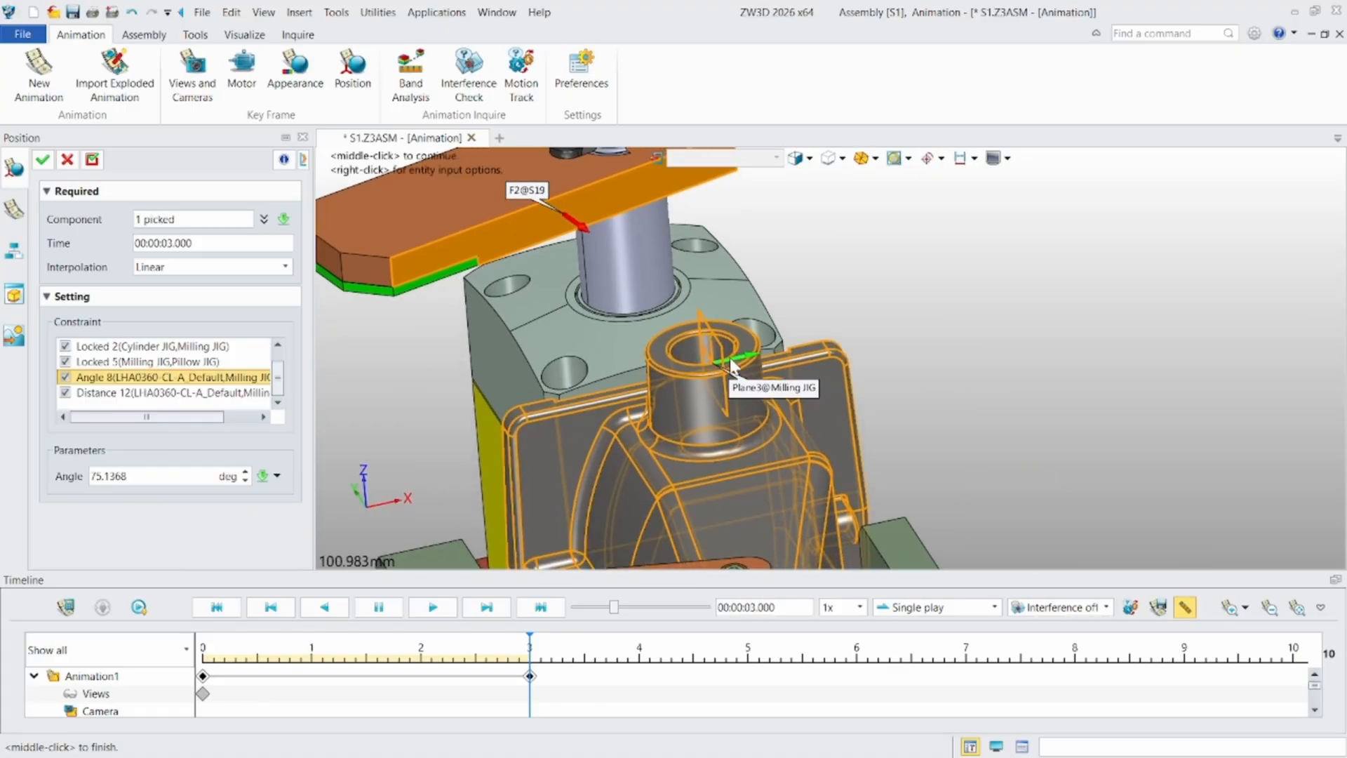
scroll(704, 338, up, 2)
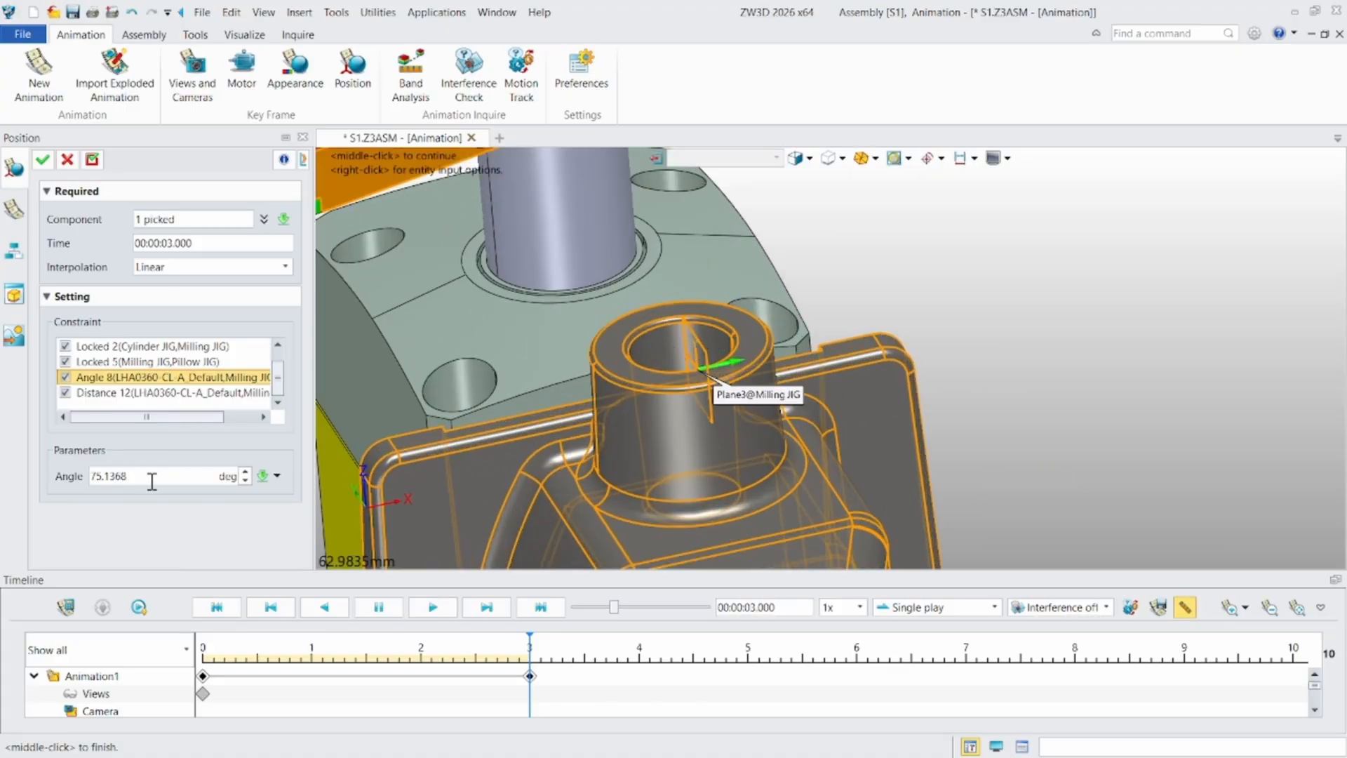
drag(151, 481, 35, 478)
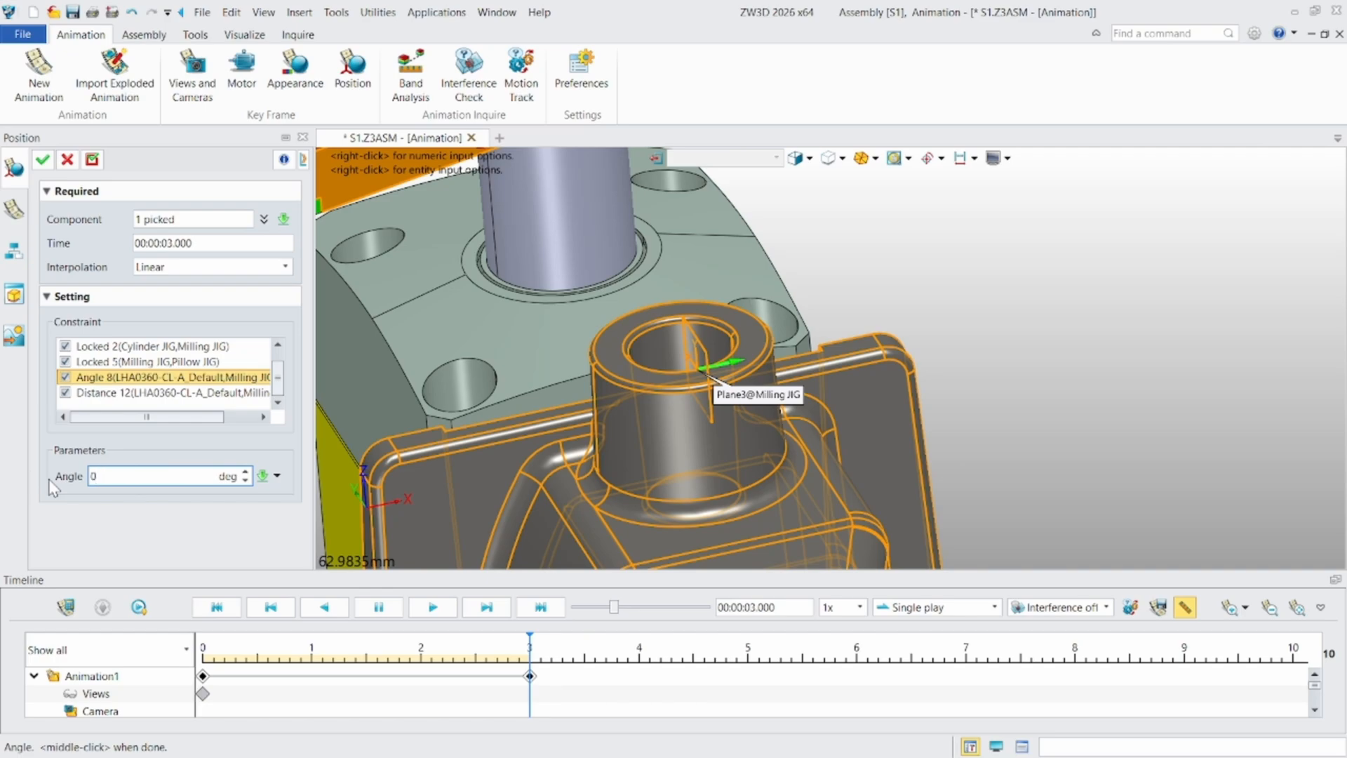
drag(217, 242, 96, 256)
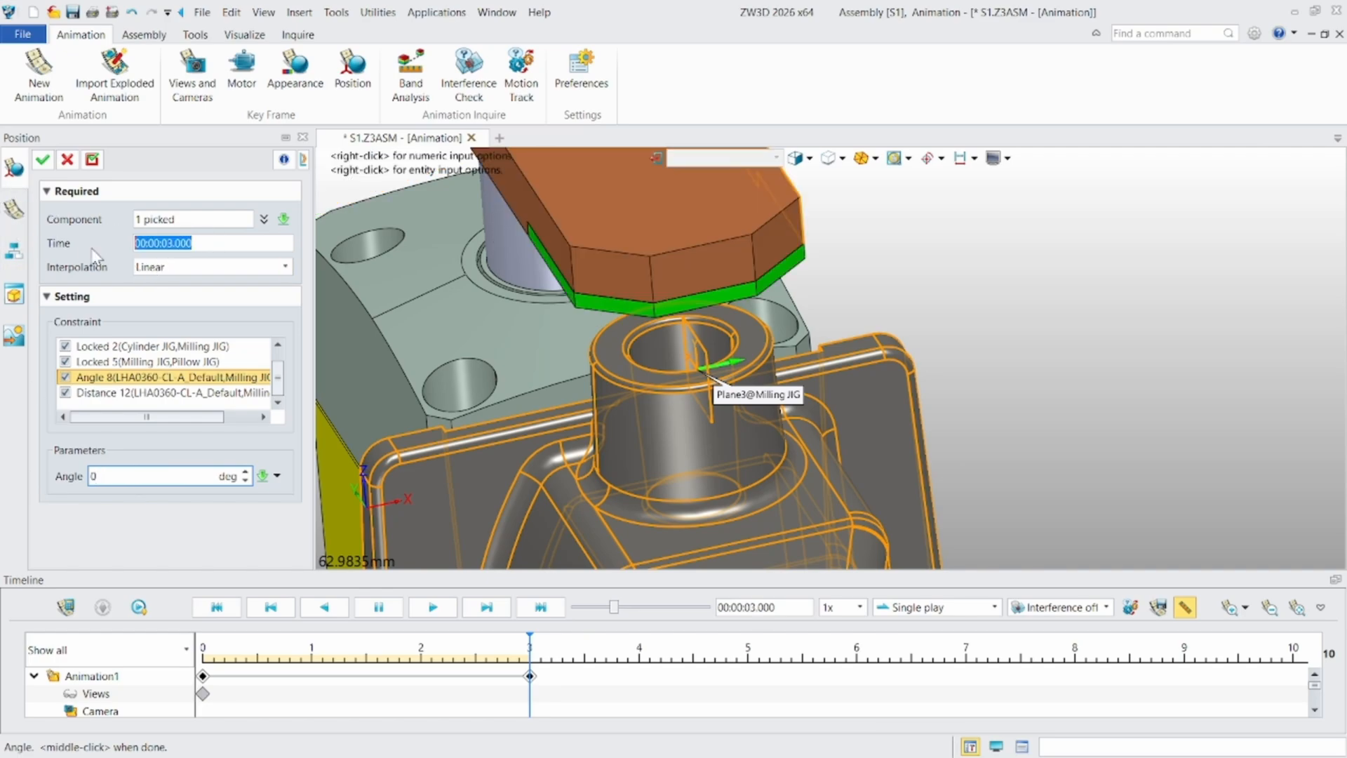
key(BackSpace)
click(40, 161)
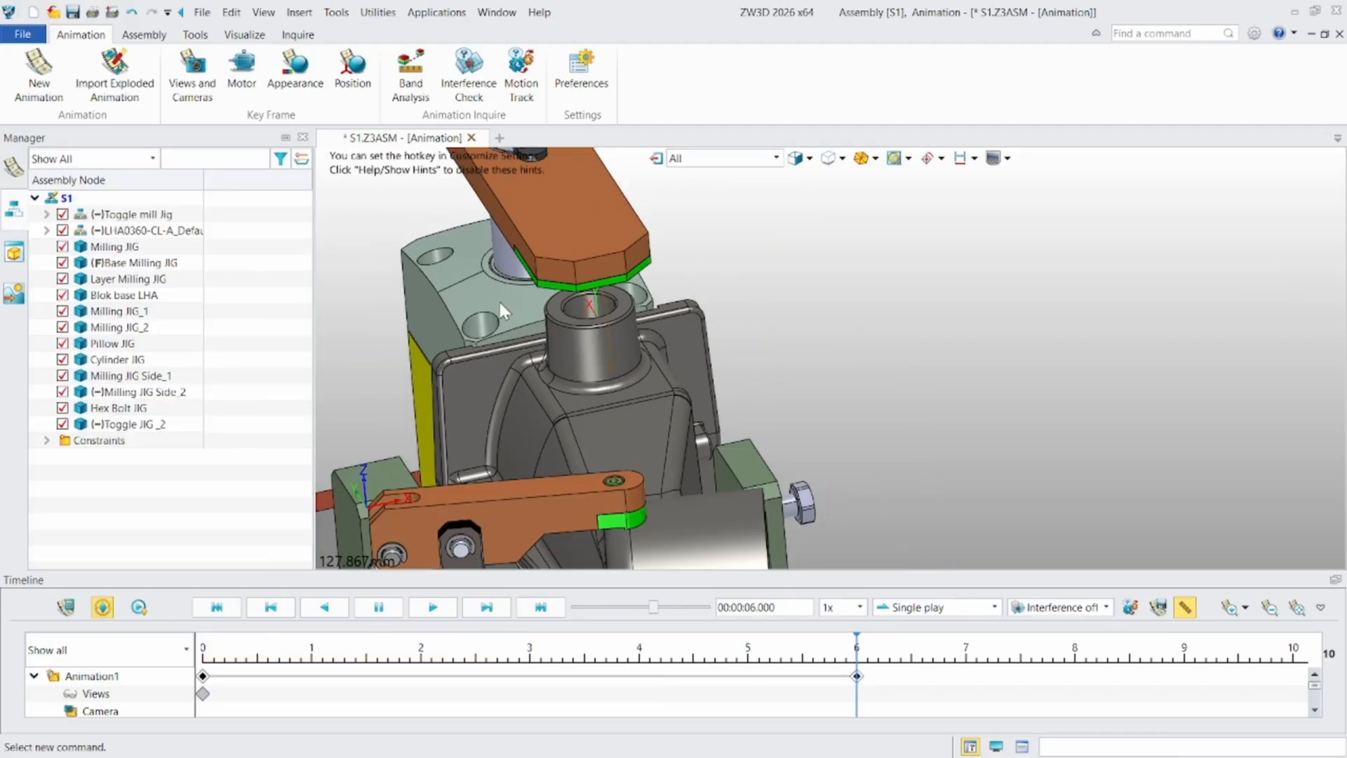
- Start a position key frame at 00:00:06.000 for the Milling JIG workpiece below the swing clamp arm
right_drag(492, 279, 498, 281)
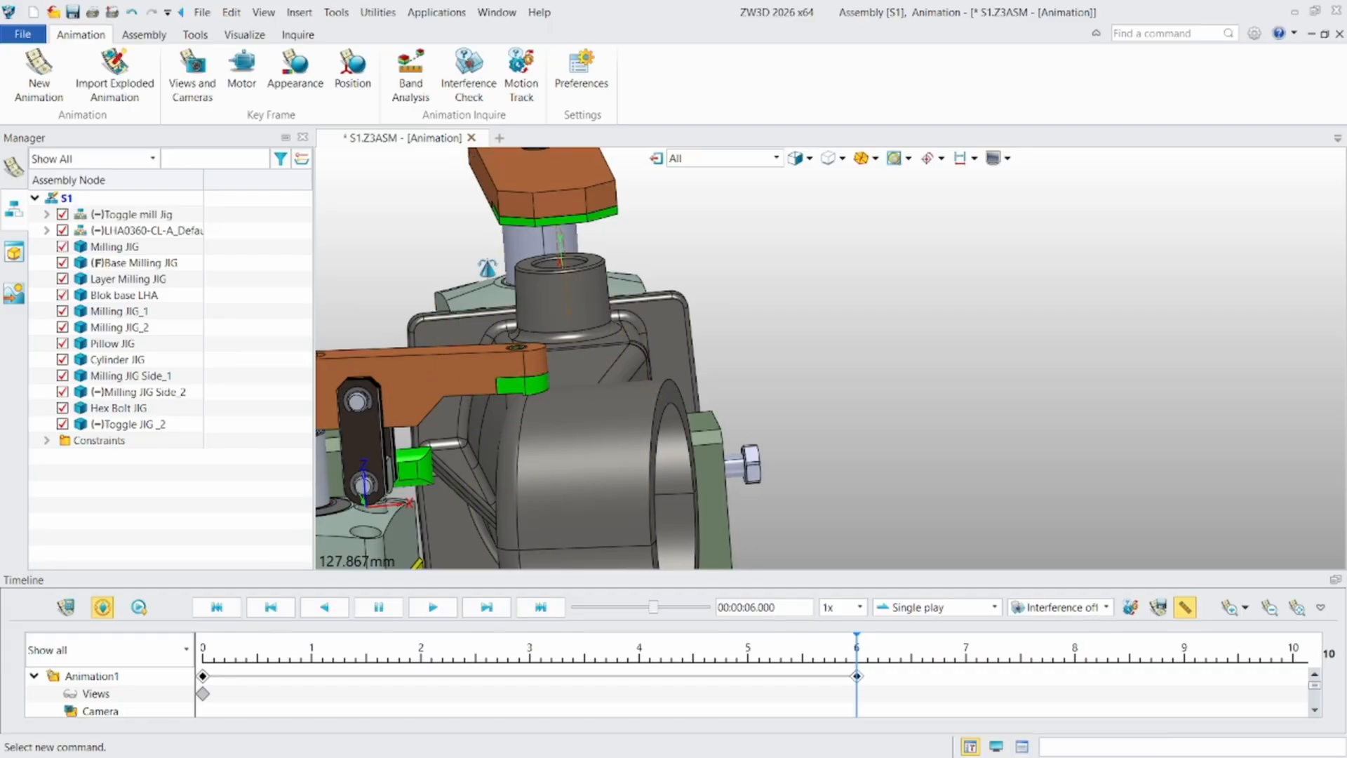
middle_drag(495, 196, 531, 296)
scroll(531, 296, up, 4)
right_drag(551, 288, 495, 290)
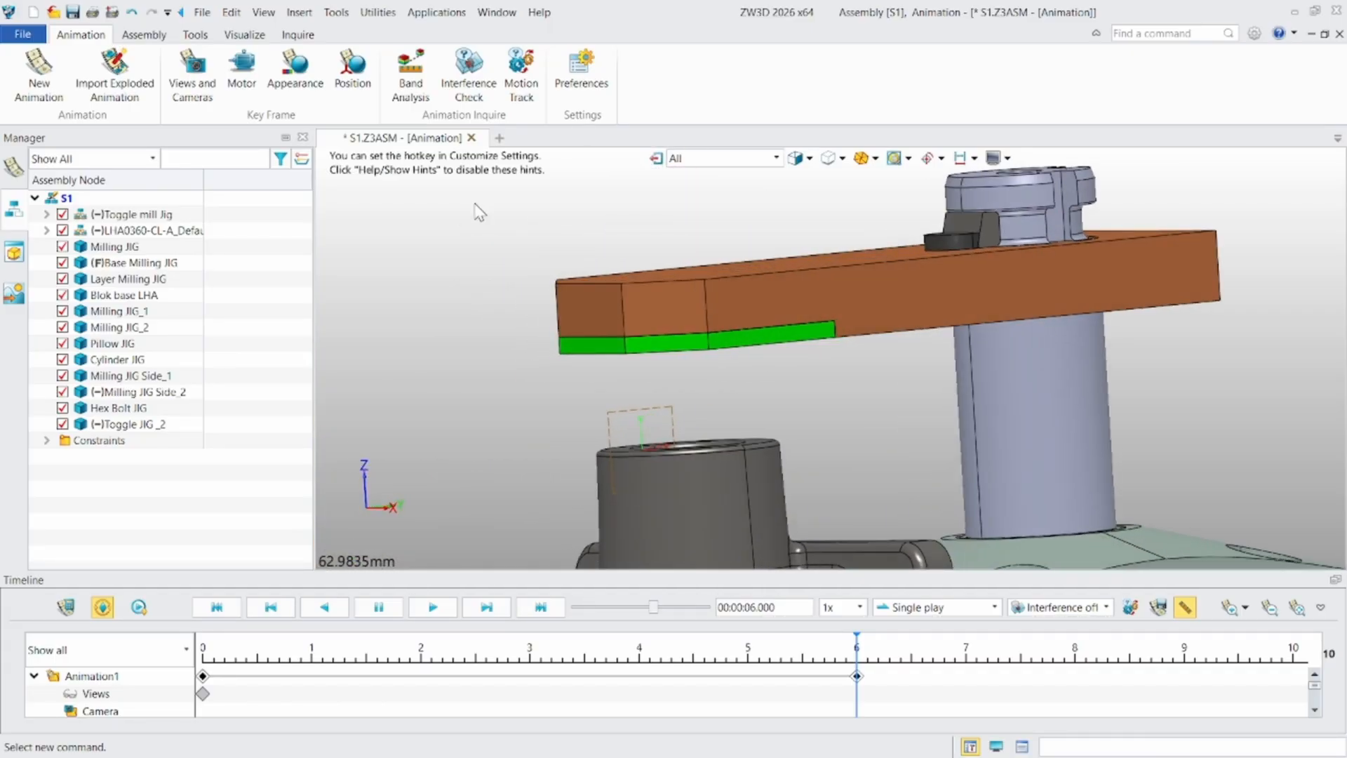
click(352, 70)
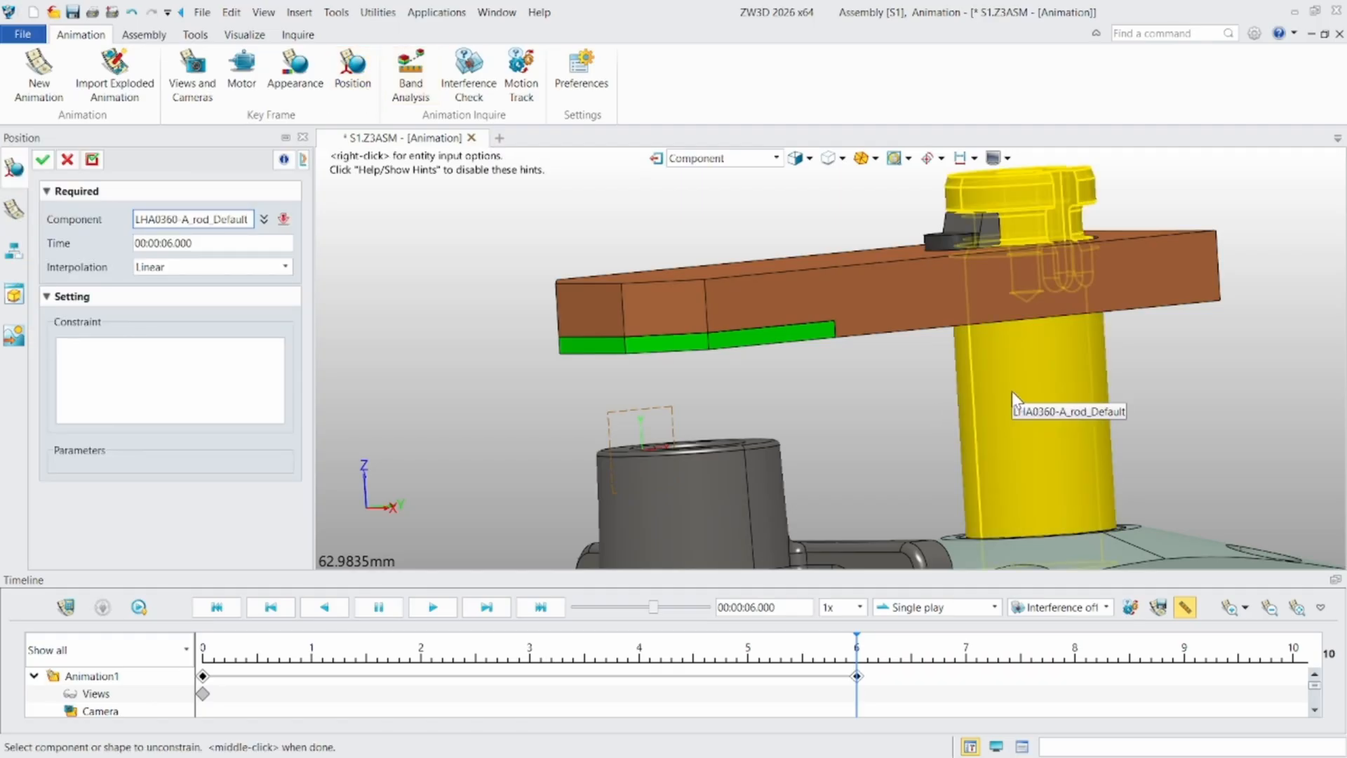
scroll(698, 339, up, 2)
scroll(695, 350, down, 2)
middle_drag(684, 448, 680, 368)
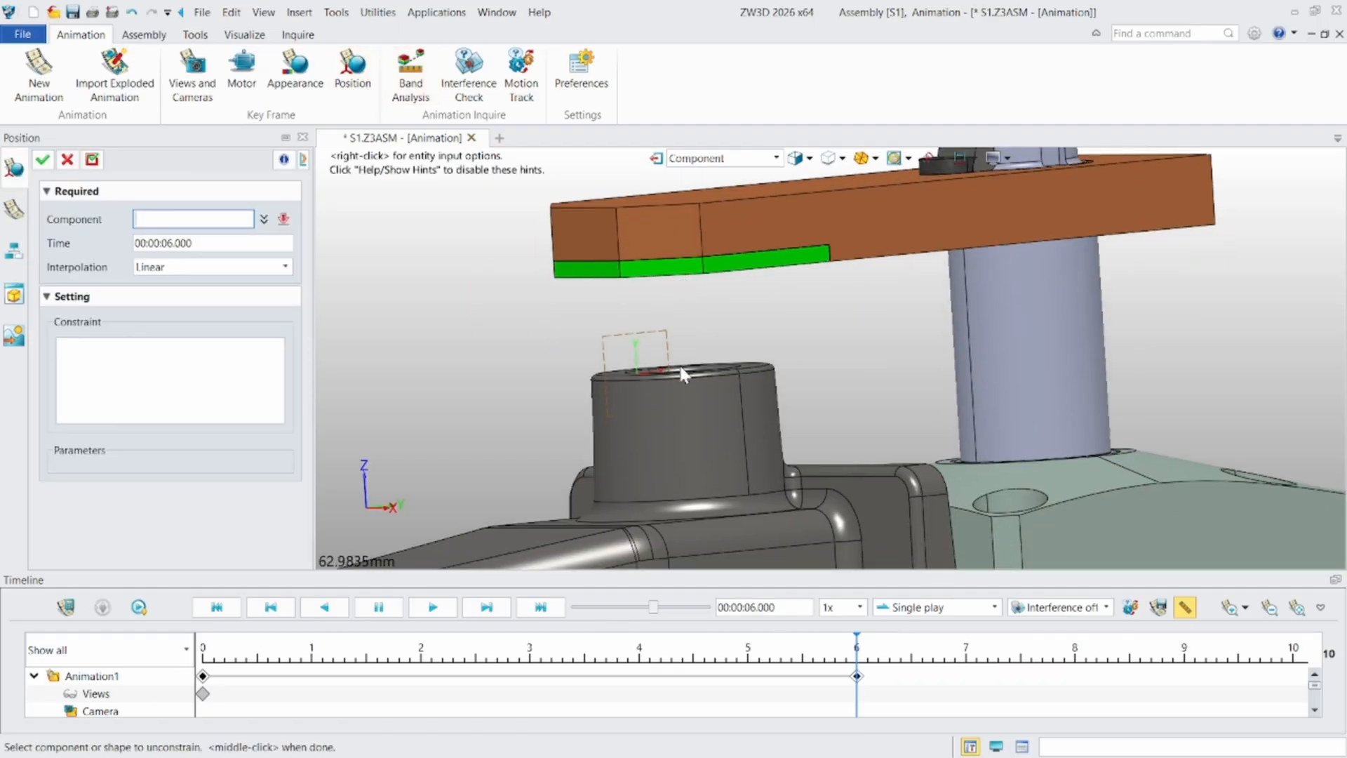
click(656, 420)
middle_click(467, 380)
- Set the Distance 12 constraint's offset between the swing clamp arm and Milling JIG to 0 mm and apply the key frame
drag(276, 375, 281, 386)
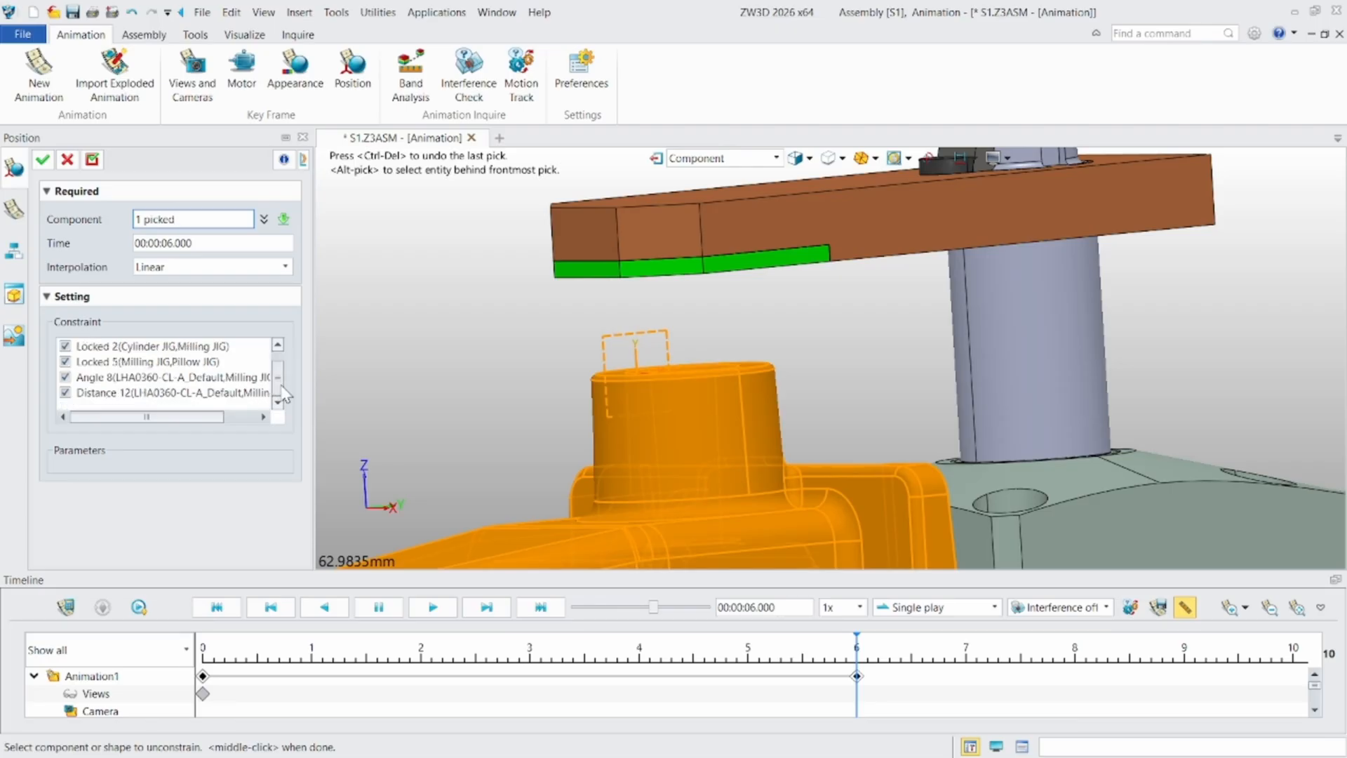
click(103, 392)
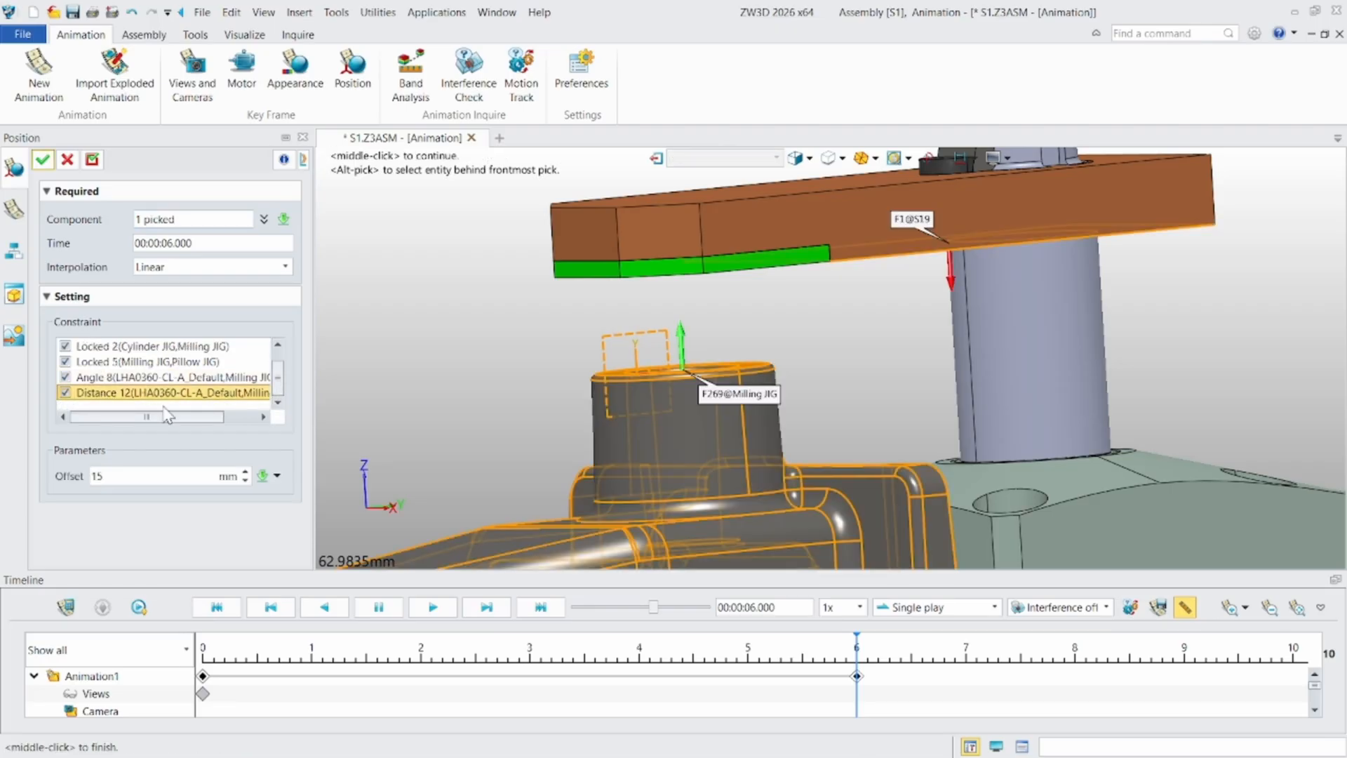
click(111, 478)
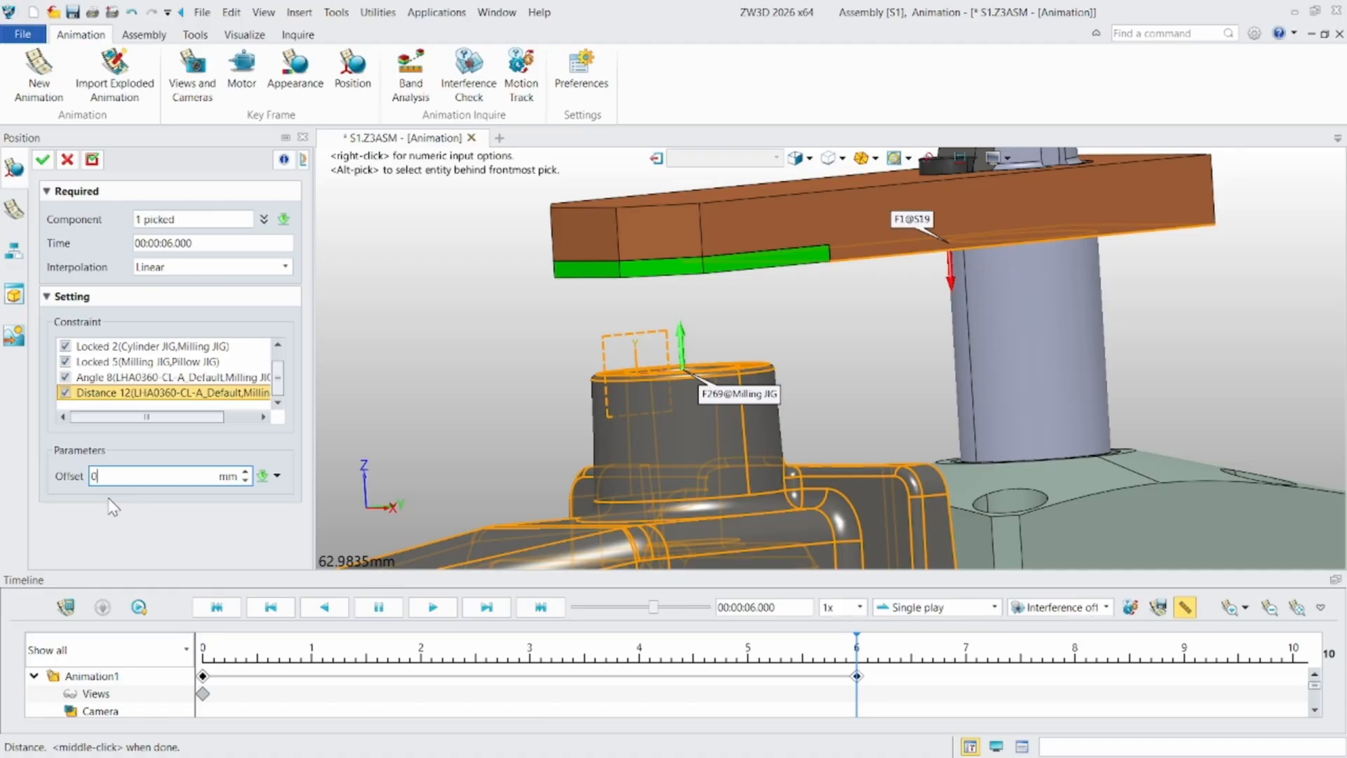
click(43, 162)
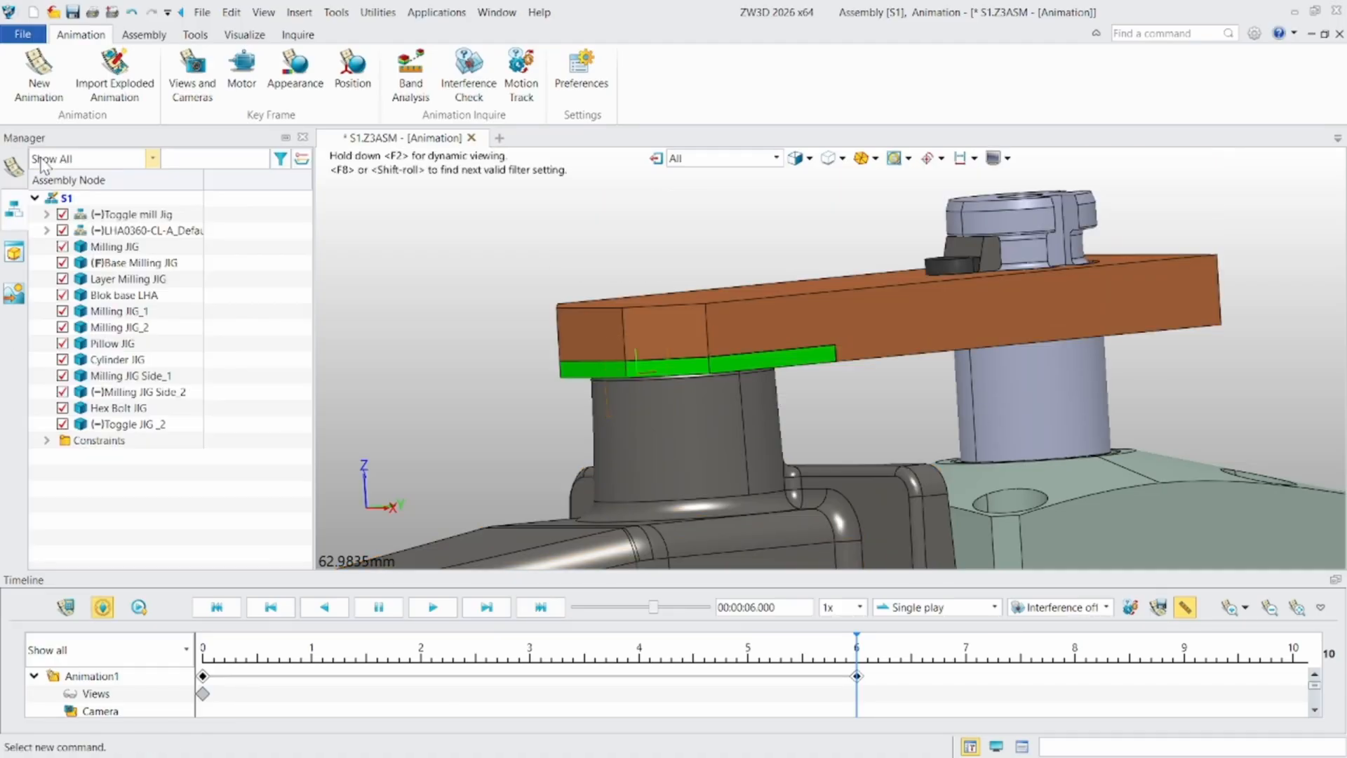
- Enlarge the timeline to show the component and constraint tracks of Animation1
scroll(414, 418, down, 3)
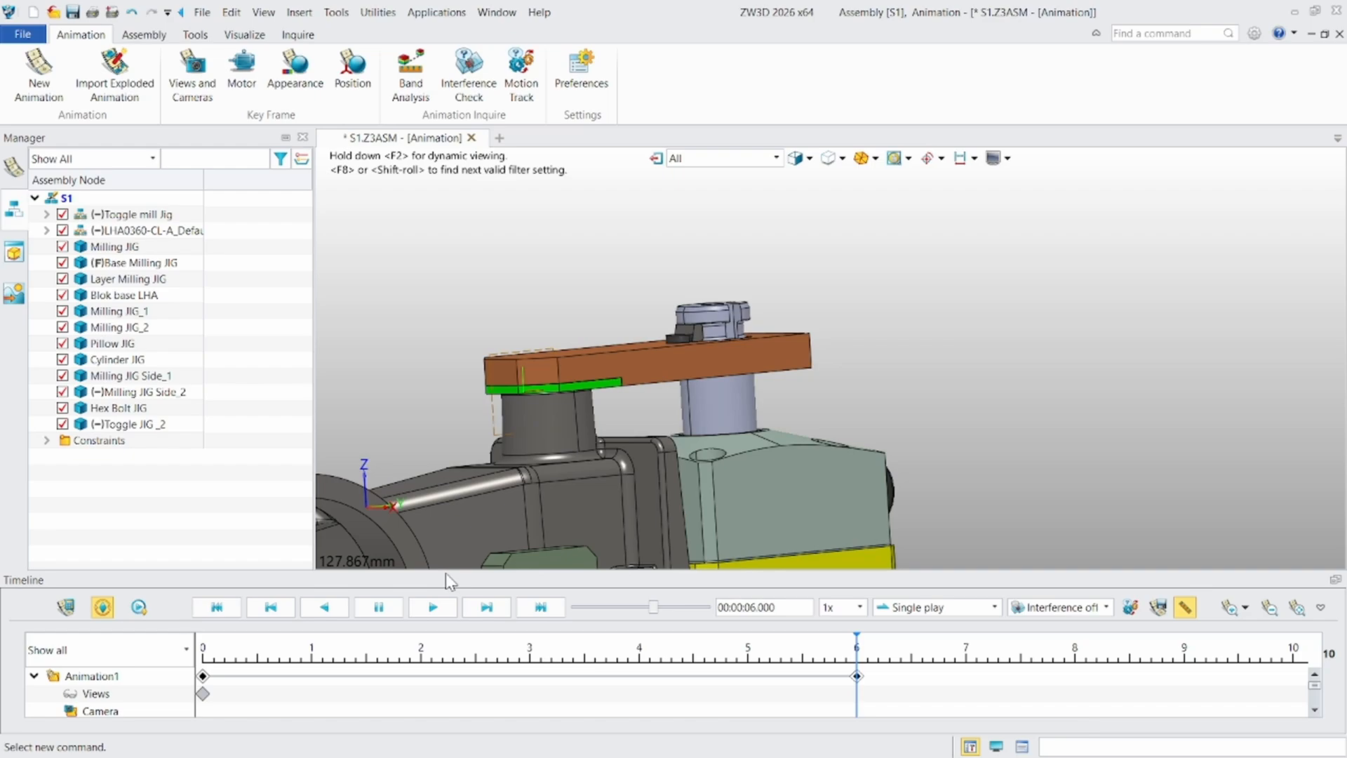
drag(449, 573, 455, 356)
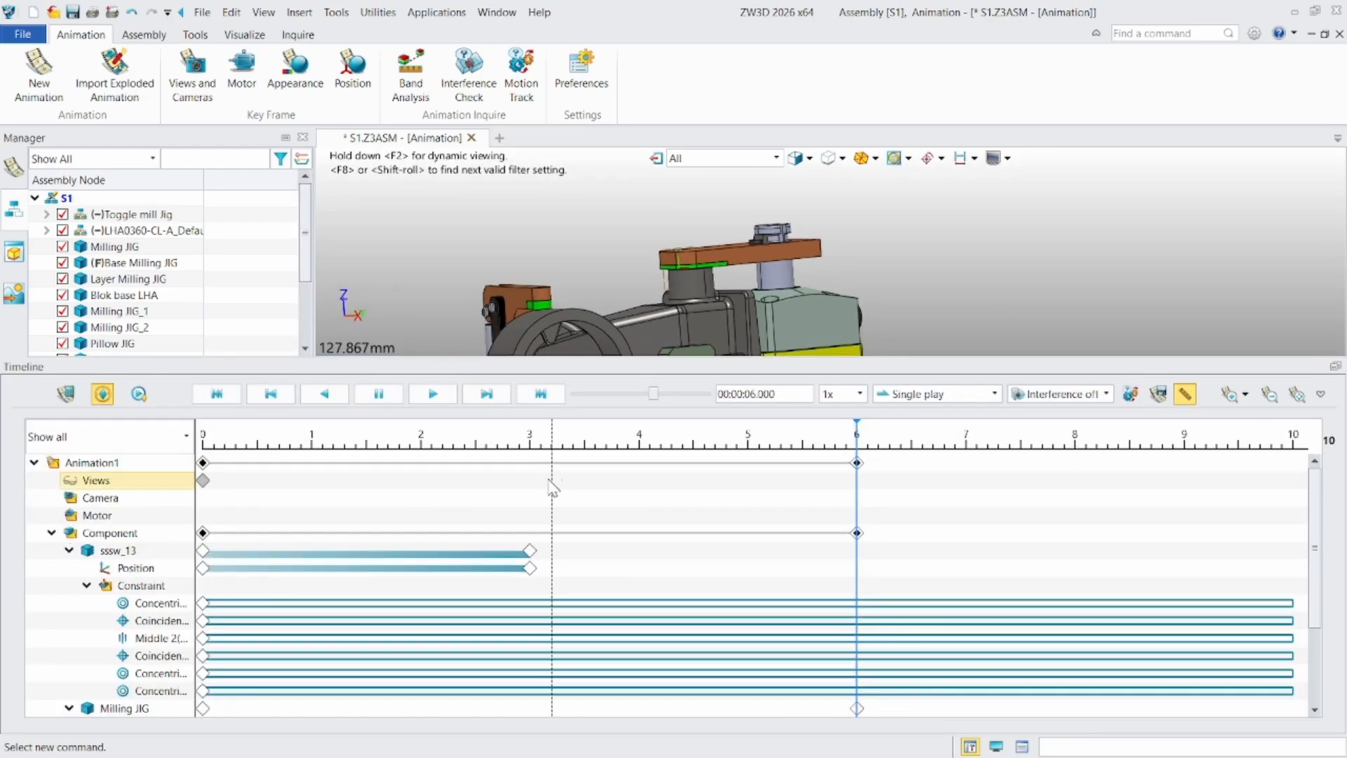
- Move the starting key frames of Milling JIG's Angle 8 and Distance constraints to 3 seconds on the timeline
scroll(362, 502, down, 5)
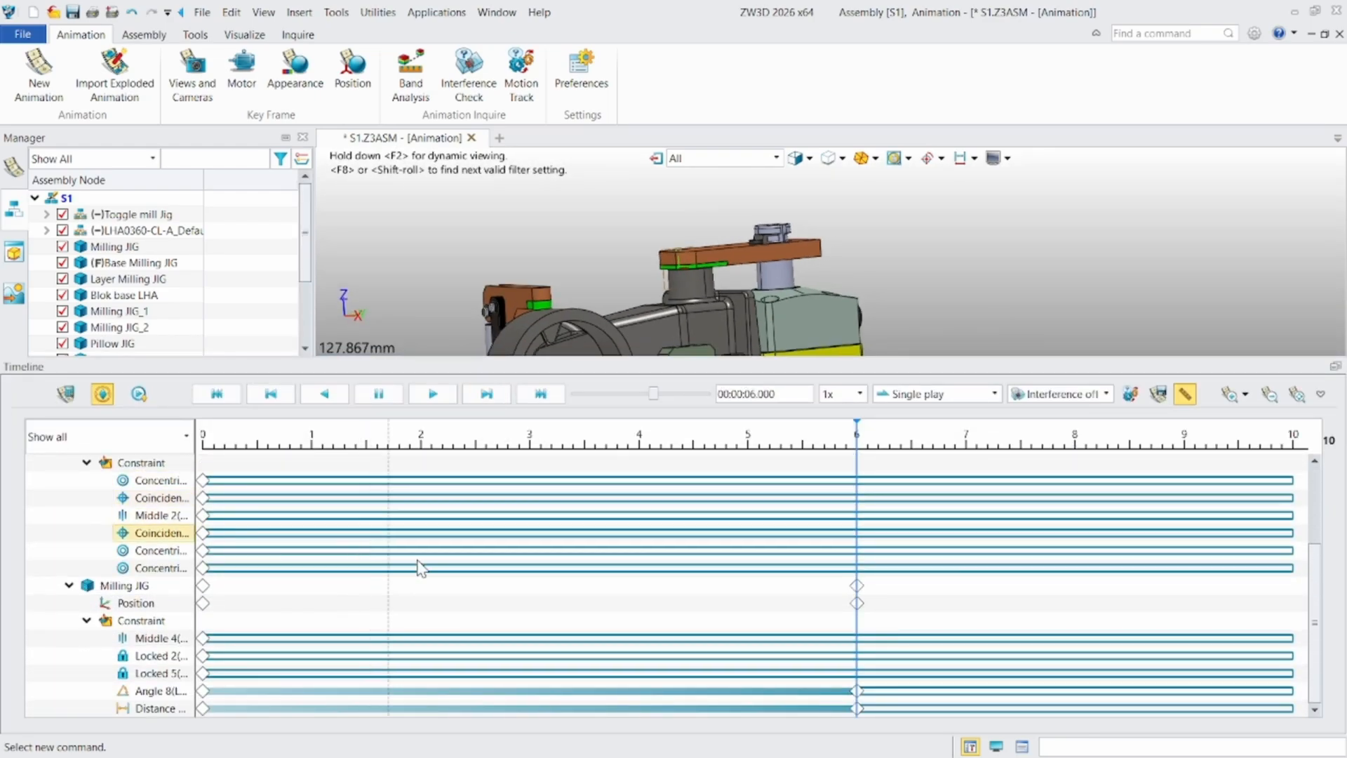
scroll(449, 597, up, 2)
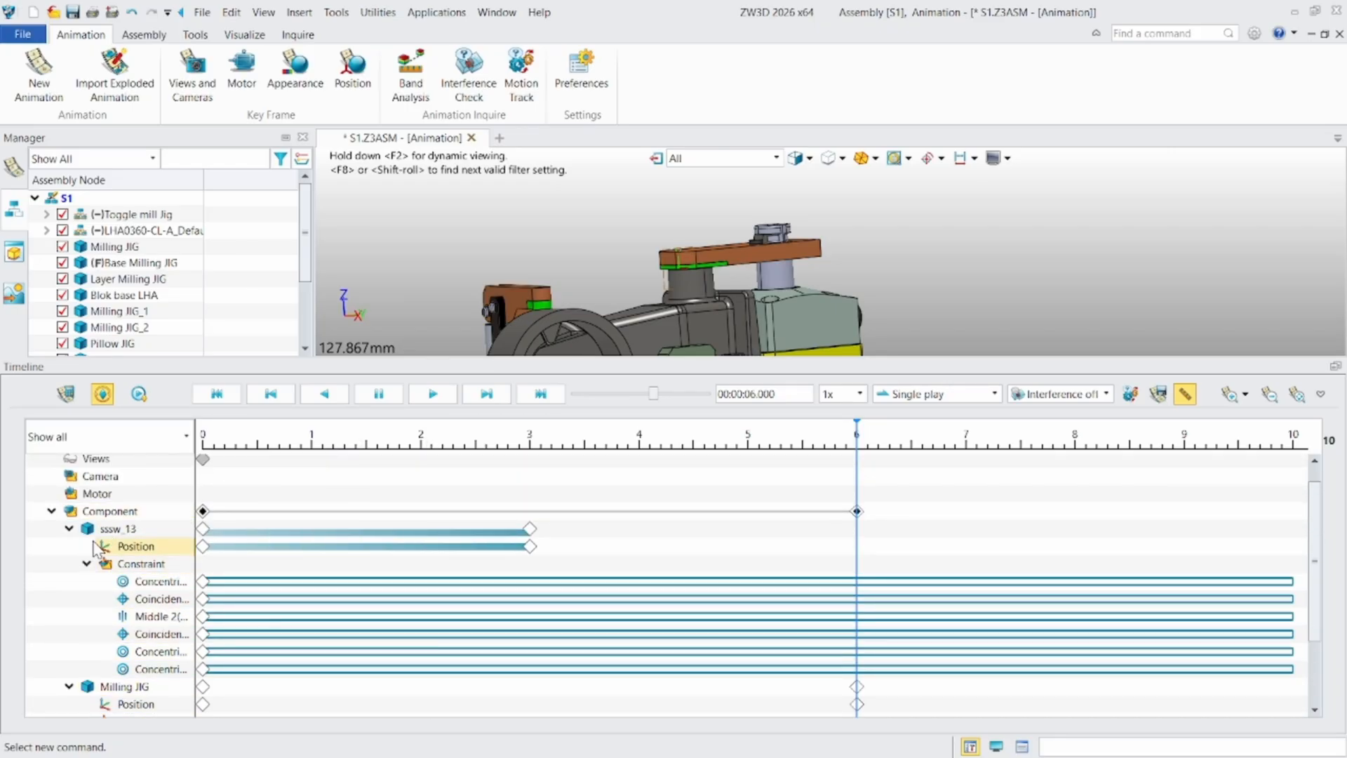
scroll(163, 555, down, 2)
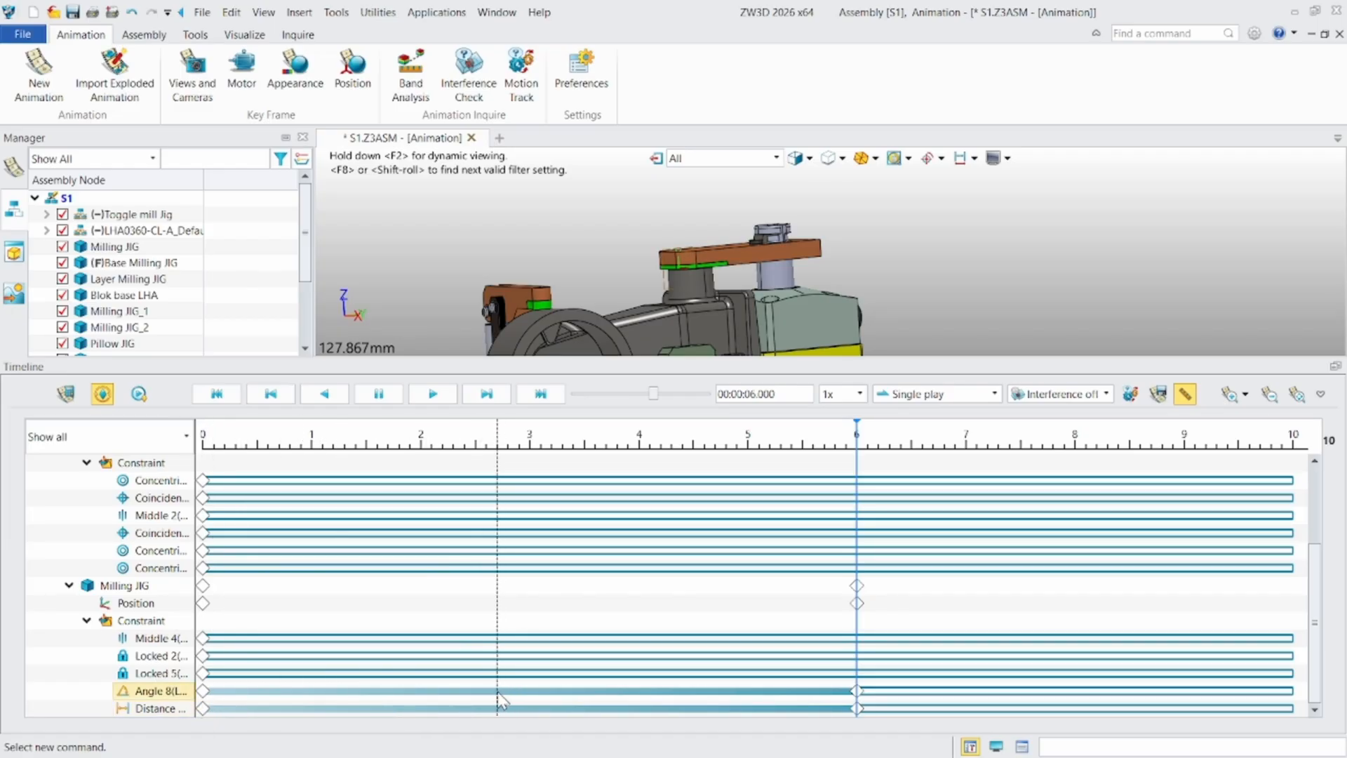
mouse_move(202, 692)
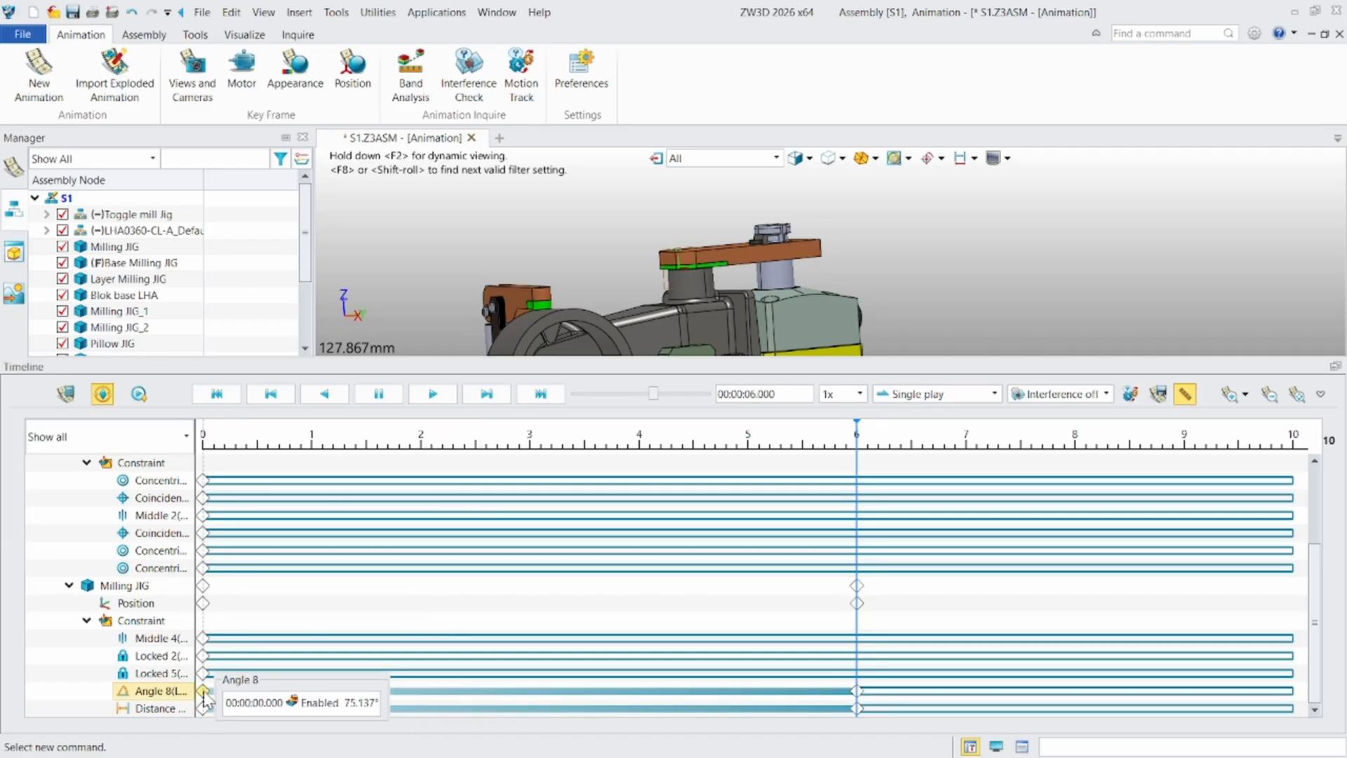
drag(204, 697, 530, 692)
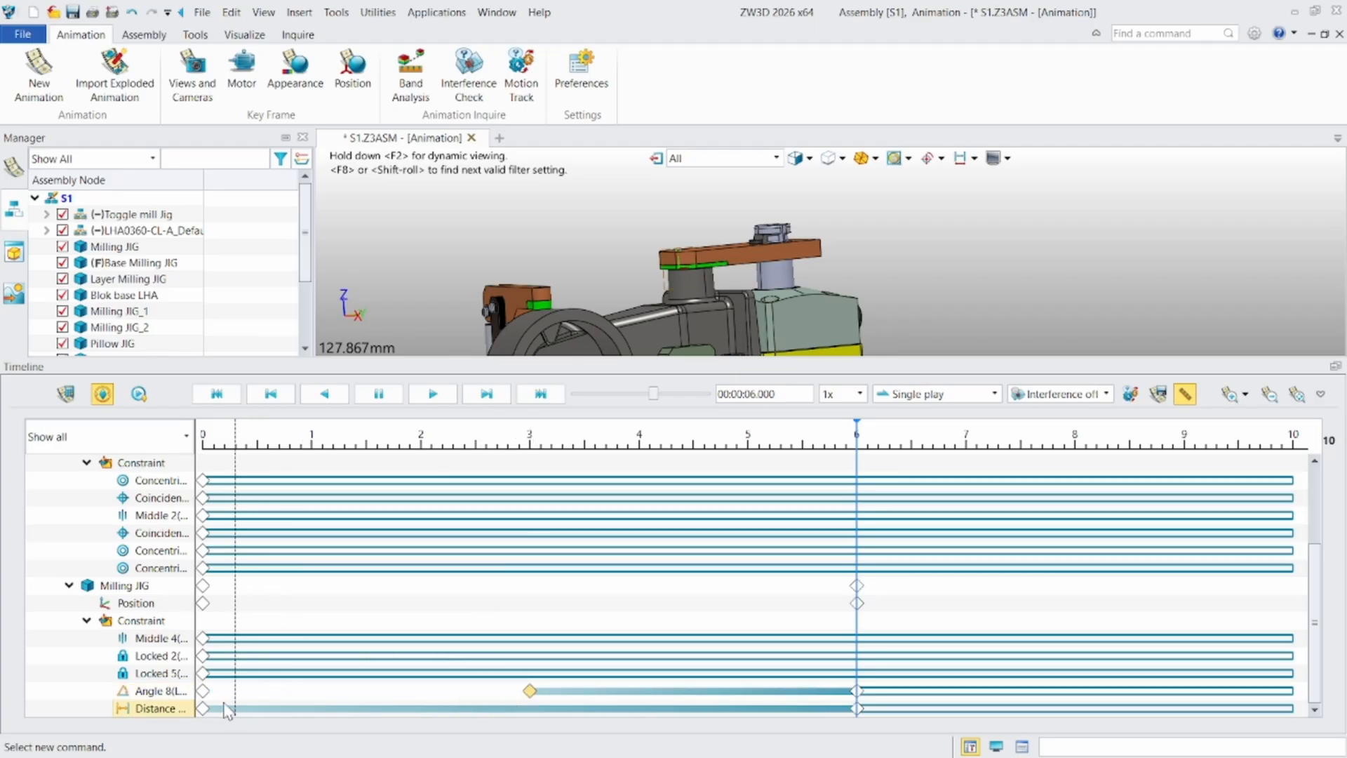
drag(203, 709, 530, 711)
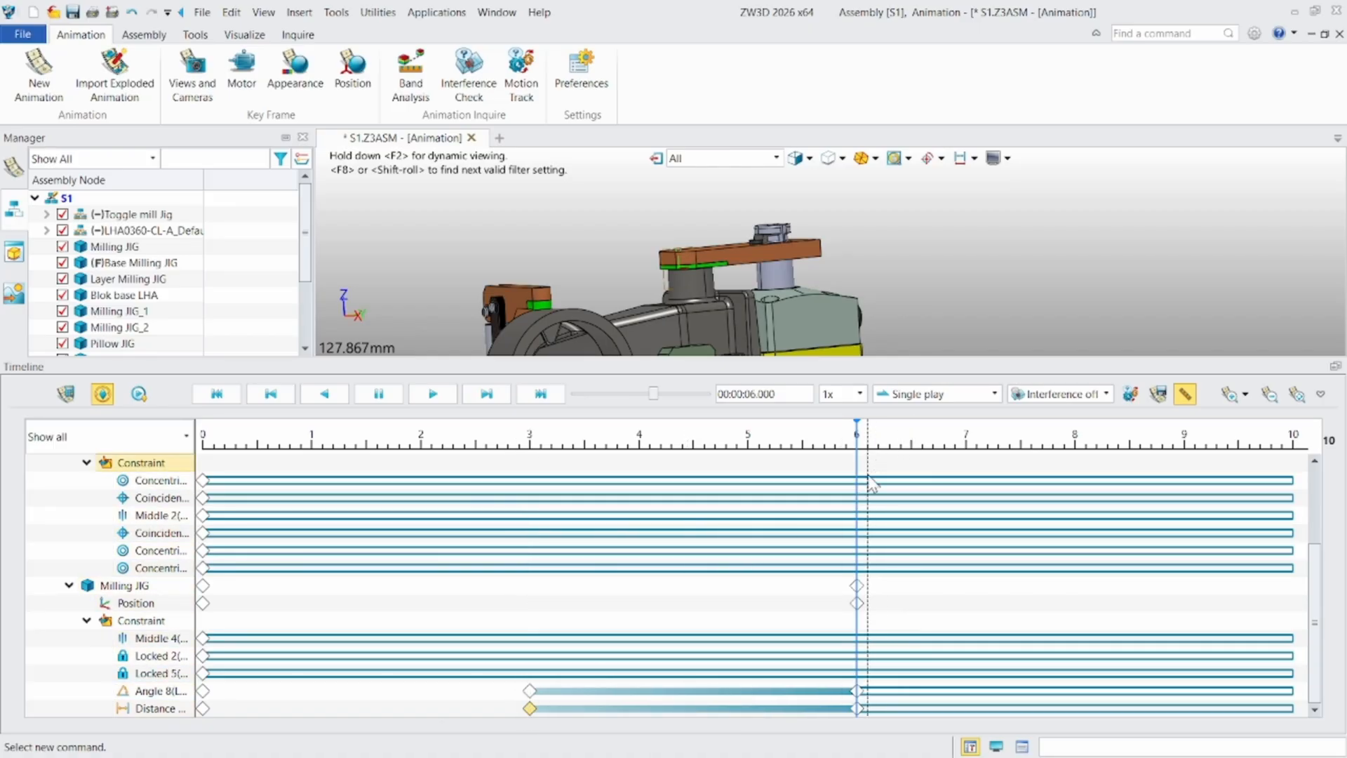
- Shrink the timeline to enlarge the model area and show the assembly in isometric view
scroll(737, 602, up, 3)
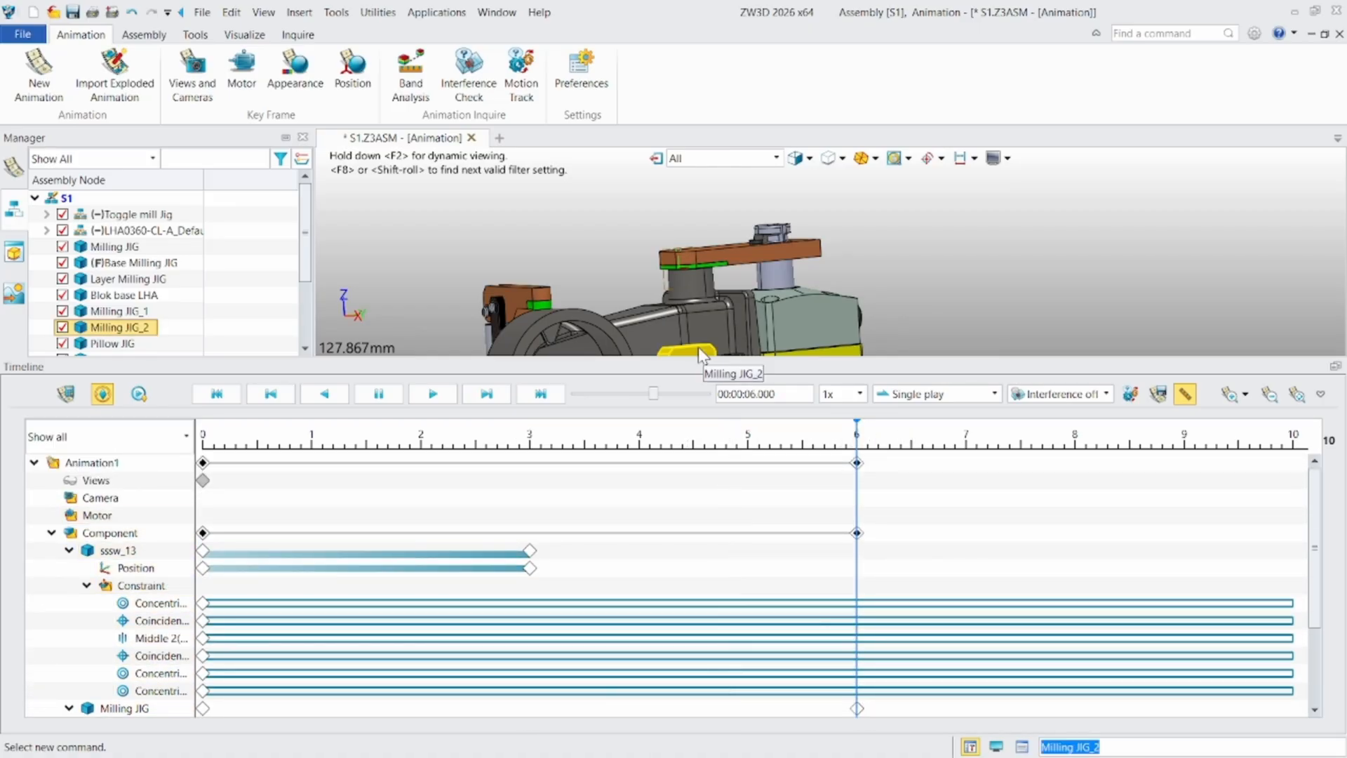
drag(695, 372, 694, 526)
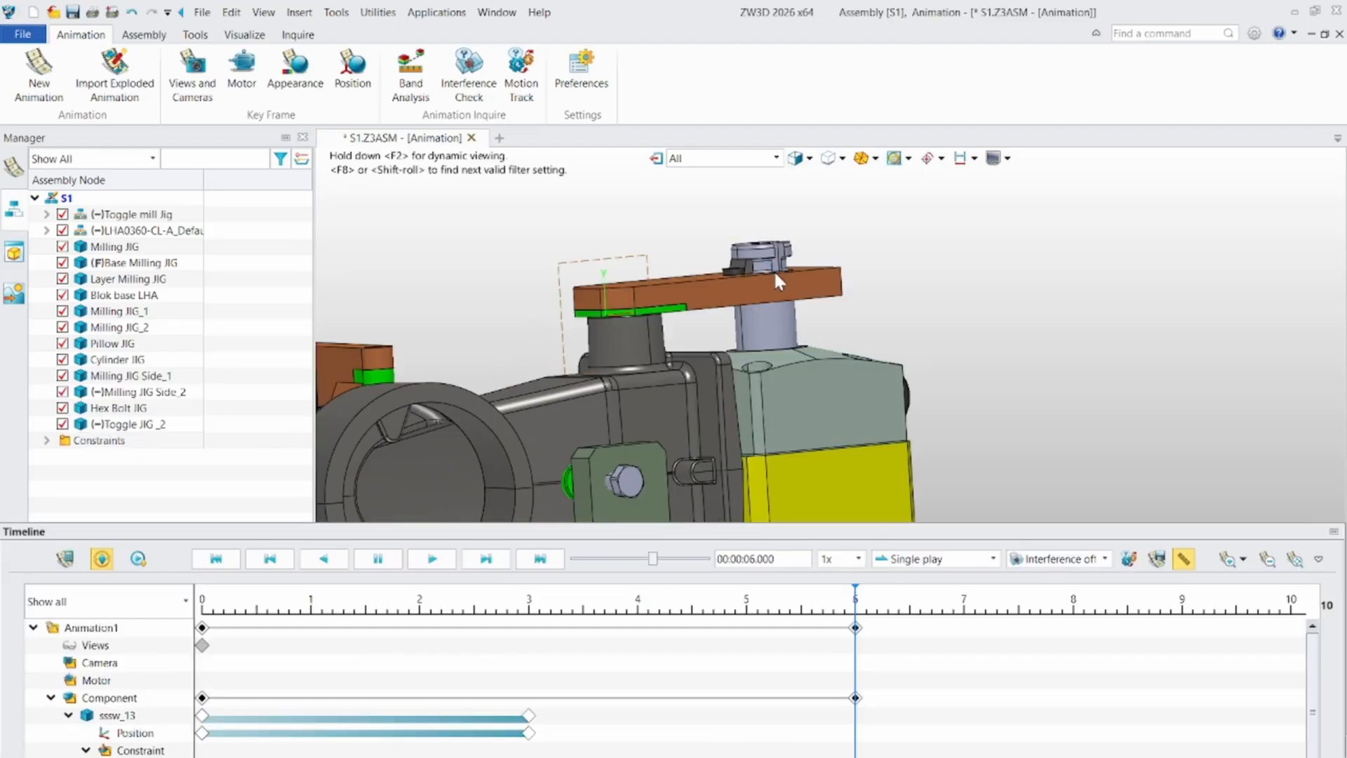
key(ctrl+Home)
scroll(938, 331, down, 3)
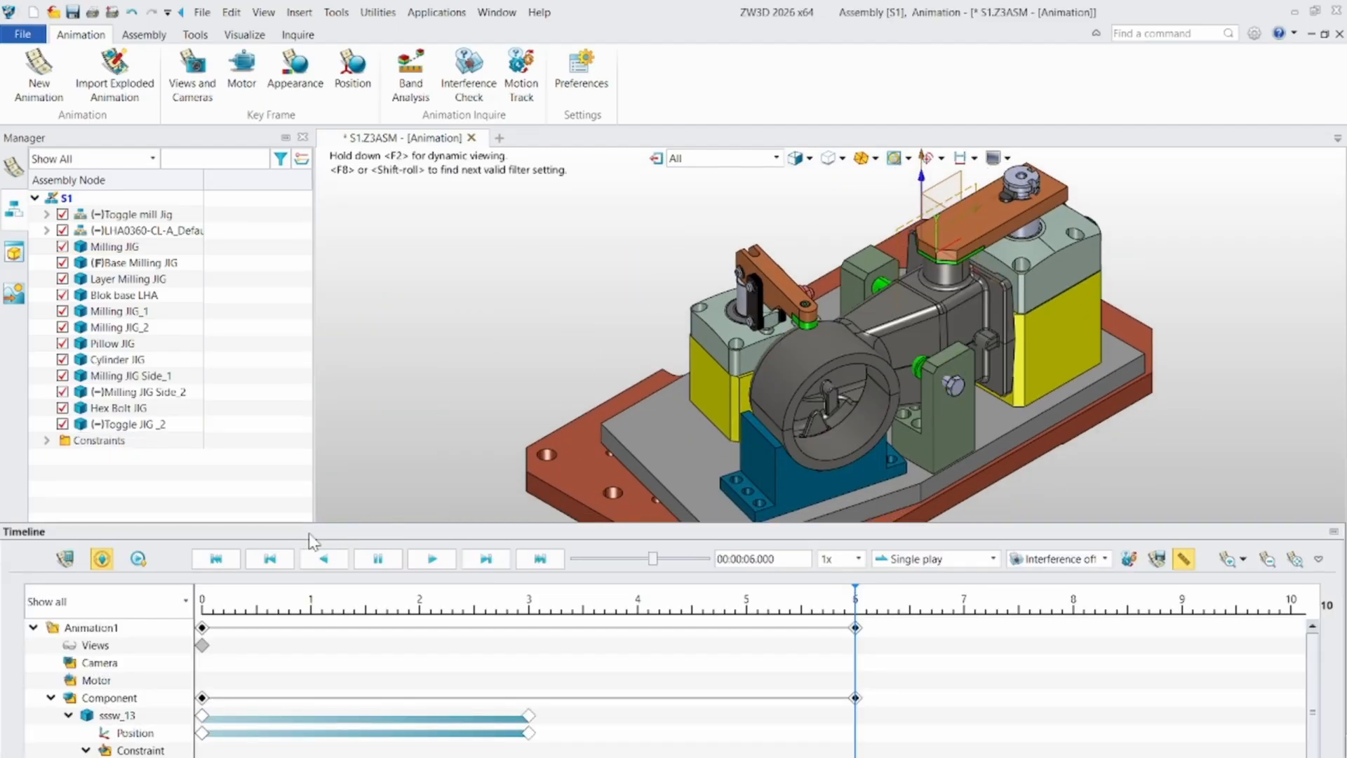
- Calculate Animation1 and play it with both clamps in sight
click(64, 558)
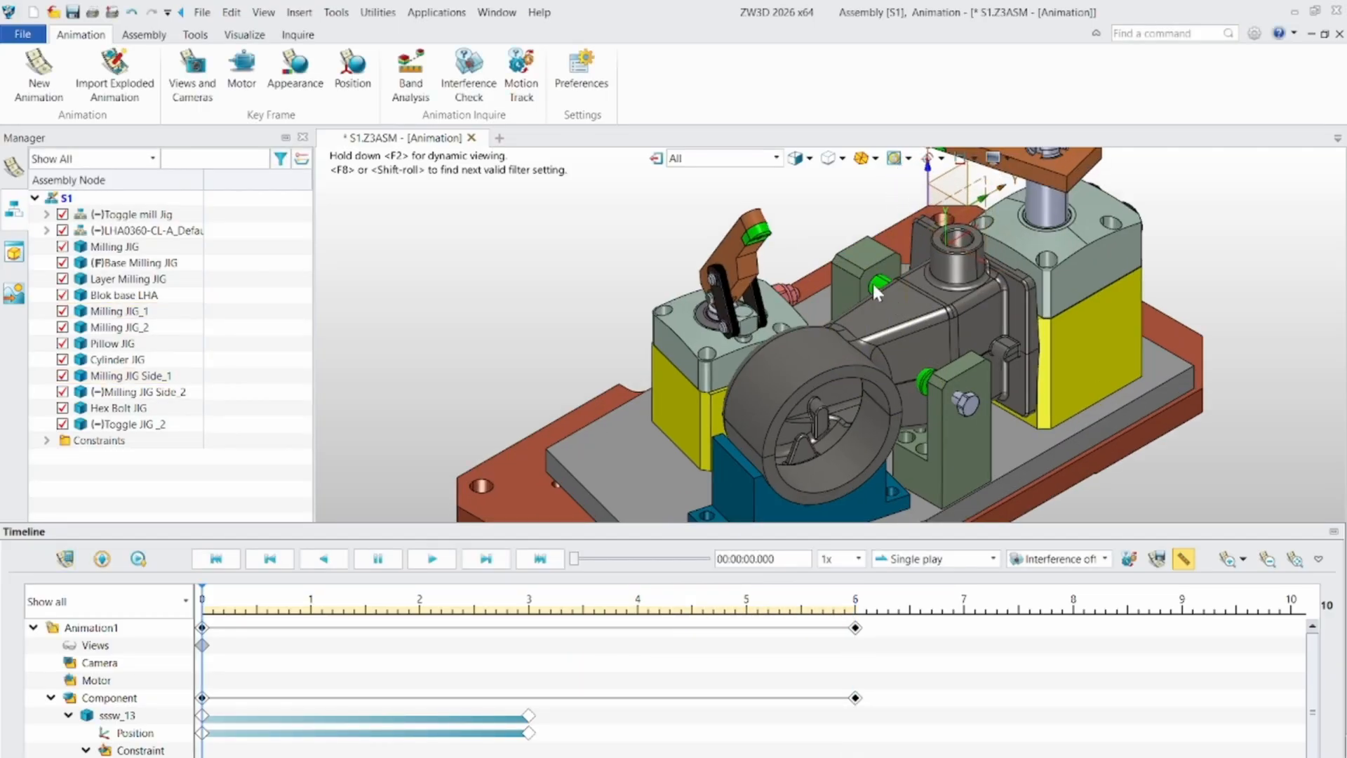
middle_drag(845, 357, 750, 358)
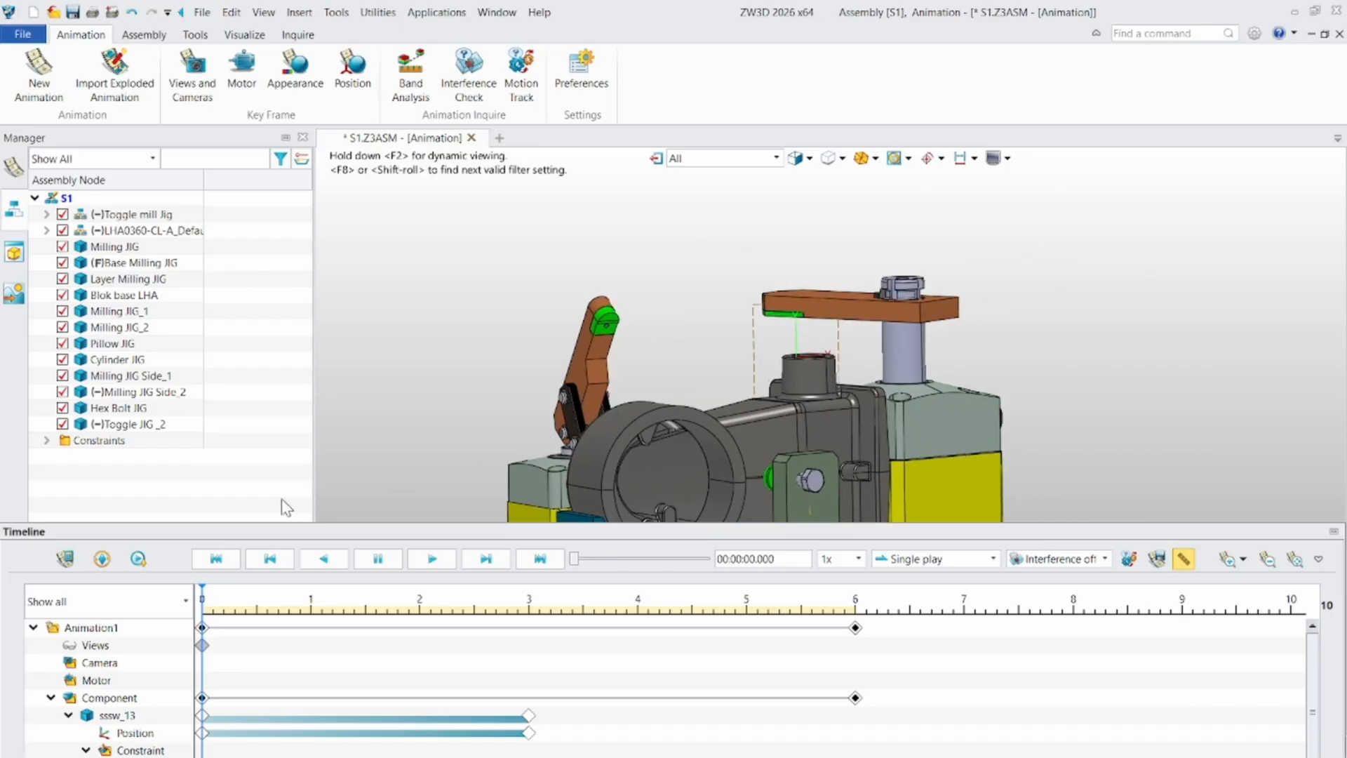
click(433, 560)
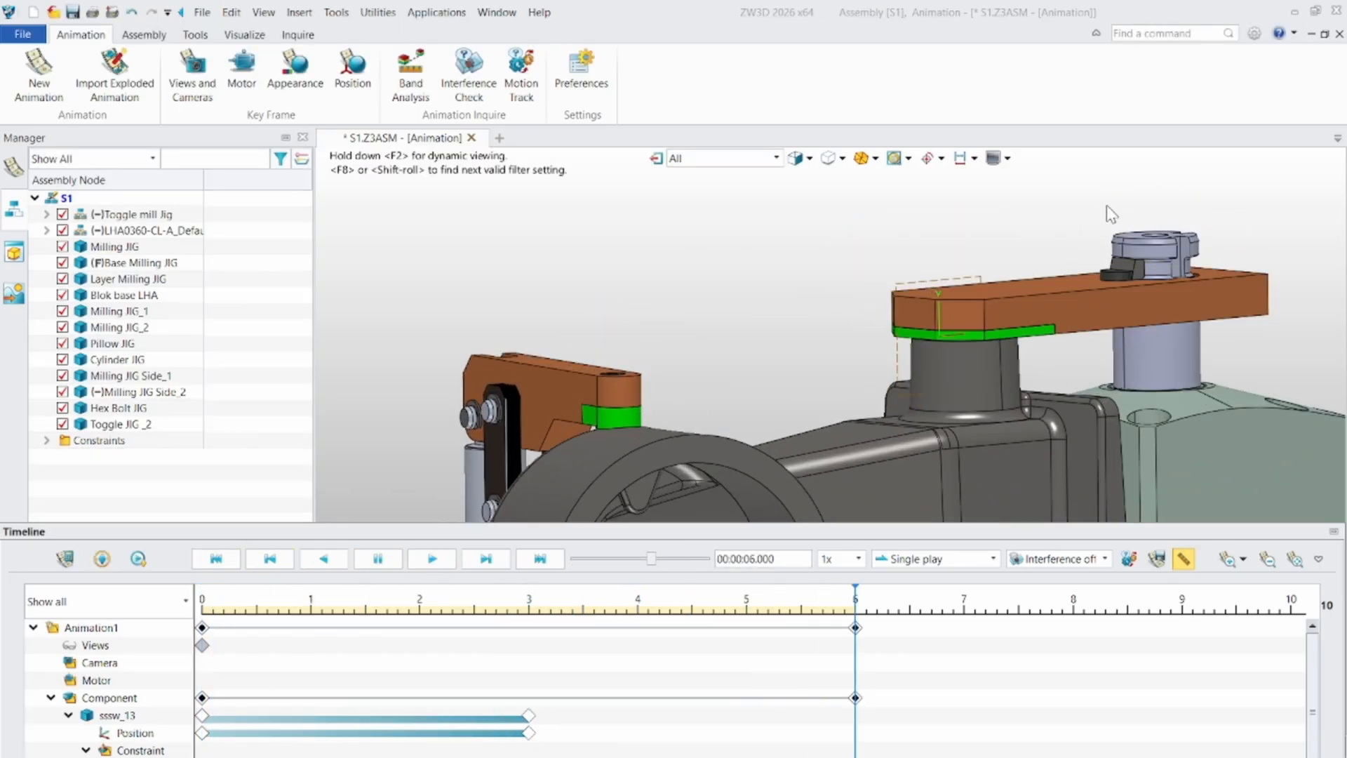
- Start a view key frame and shrink the timeline further to give the whole jig more room
scroll(819, 316, down, 5)
right_drag(747, 367, 786, 407)
click(198, 102)
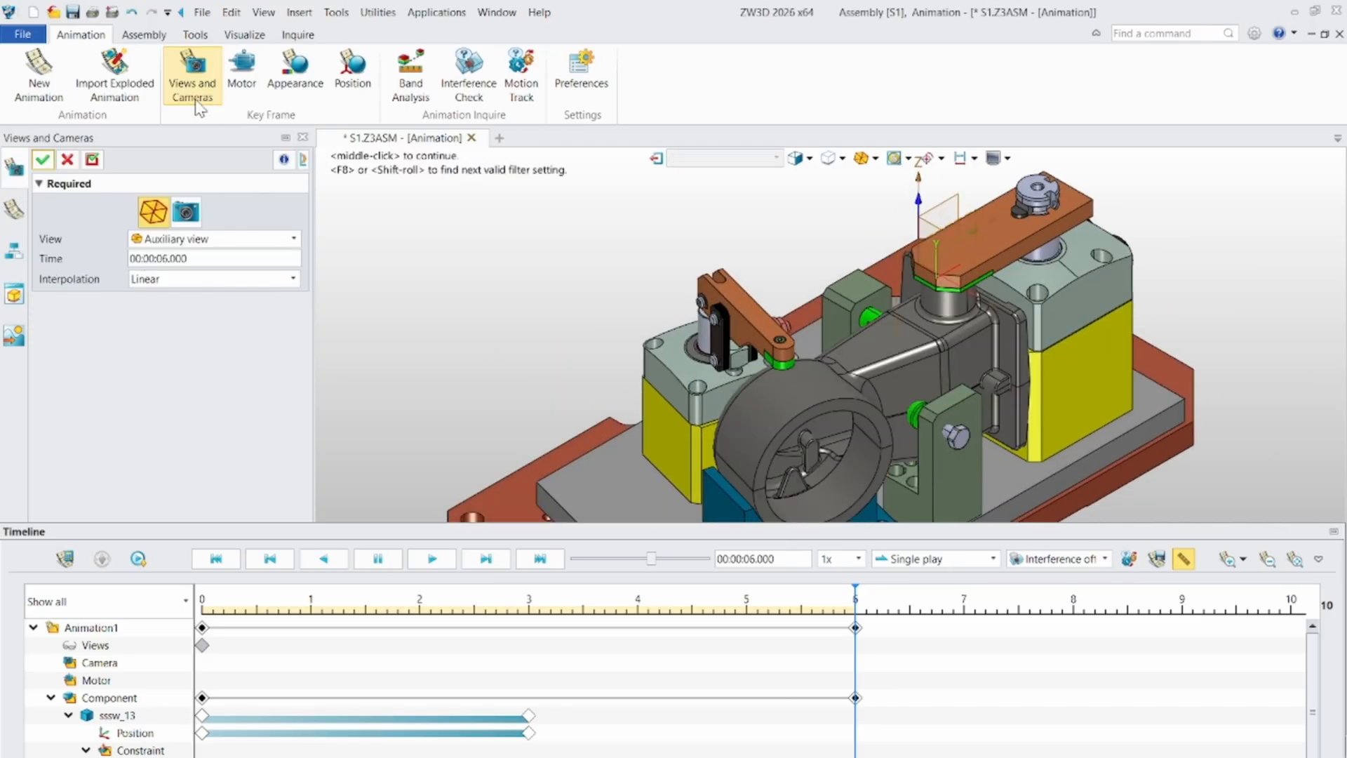
scroll(567, 335, down, 2)
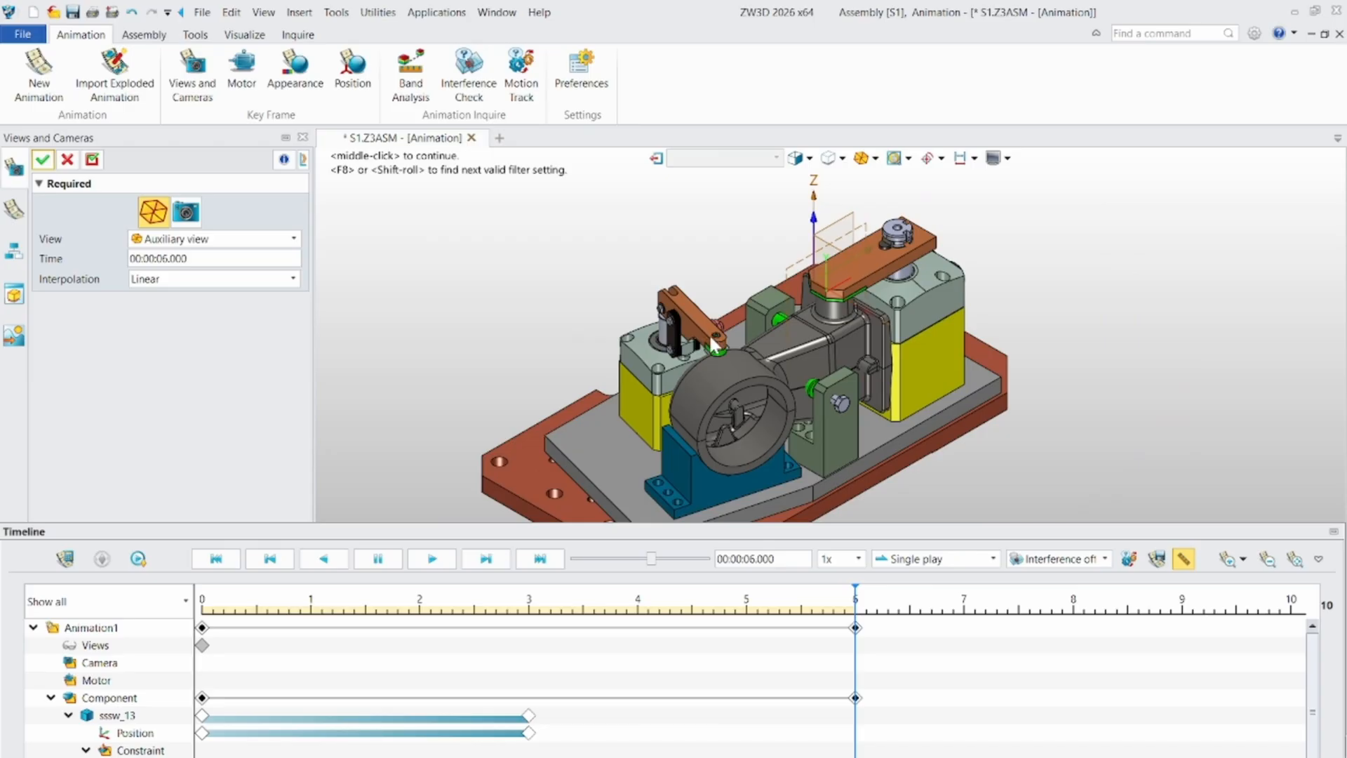
scroll(712, 344, up, 2)
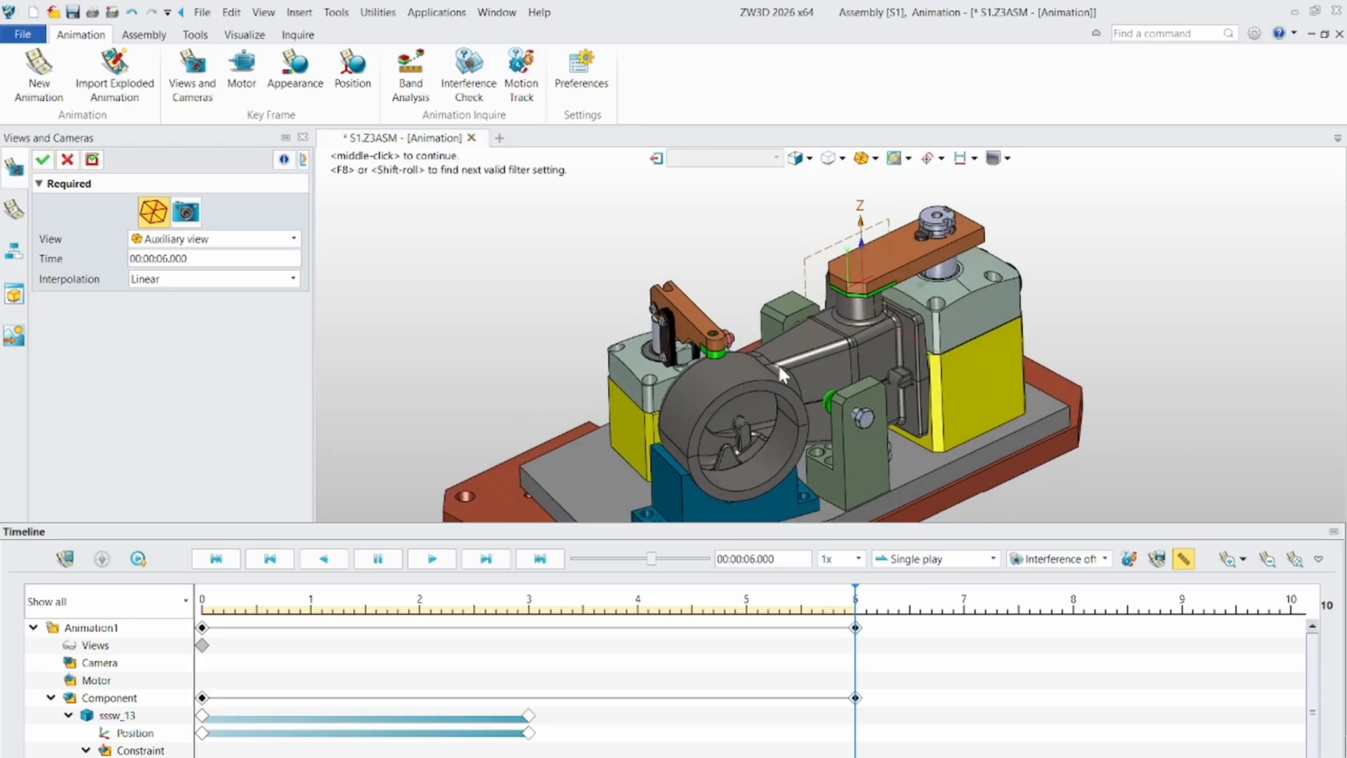
scroll(751, 407, down, 2)
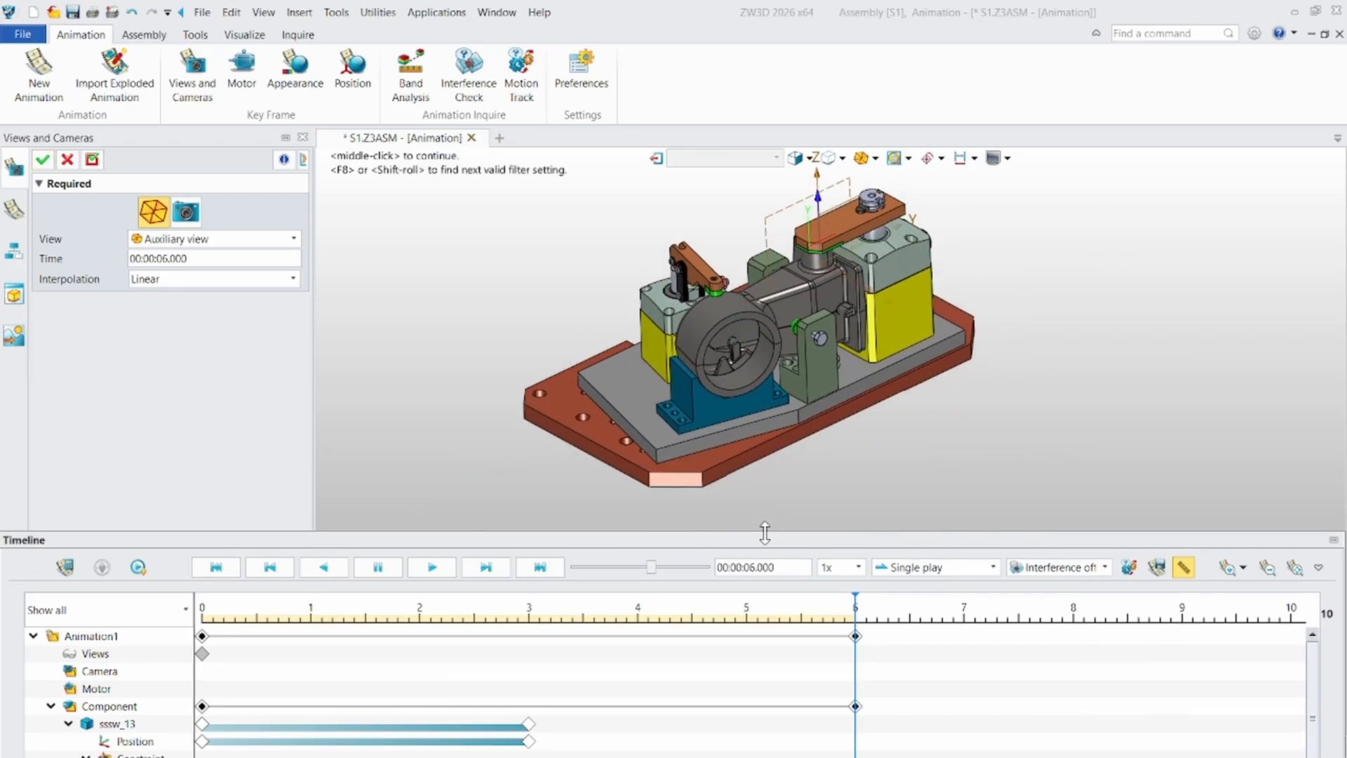
drag(765, 522, 764, 581)
scroll(731, 419, up, 3)
scroll(744, 404, down, 2)
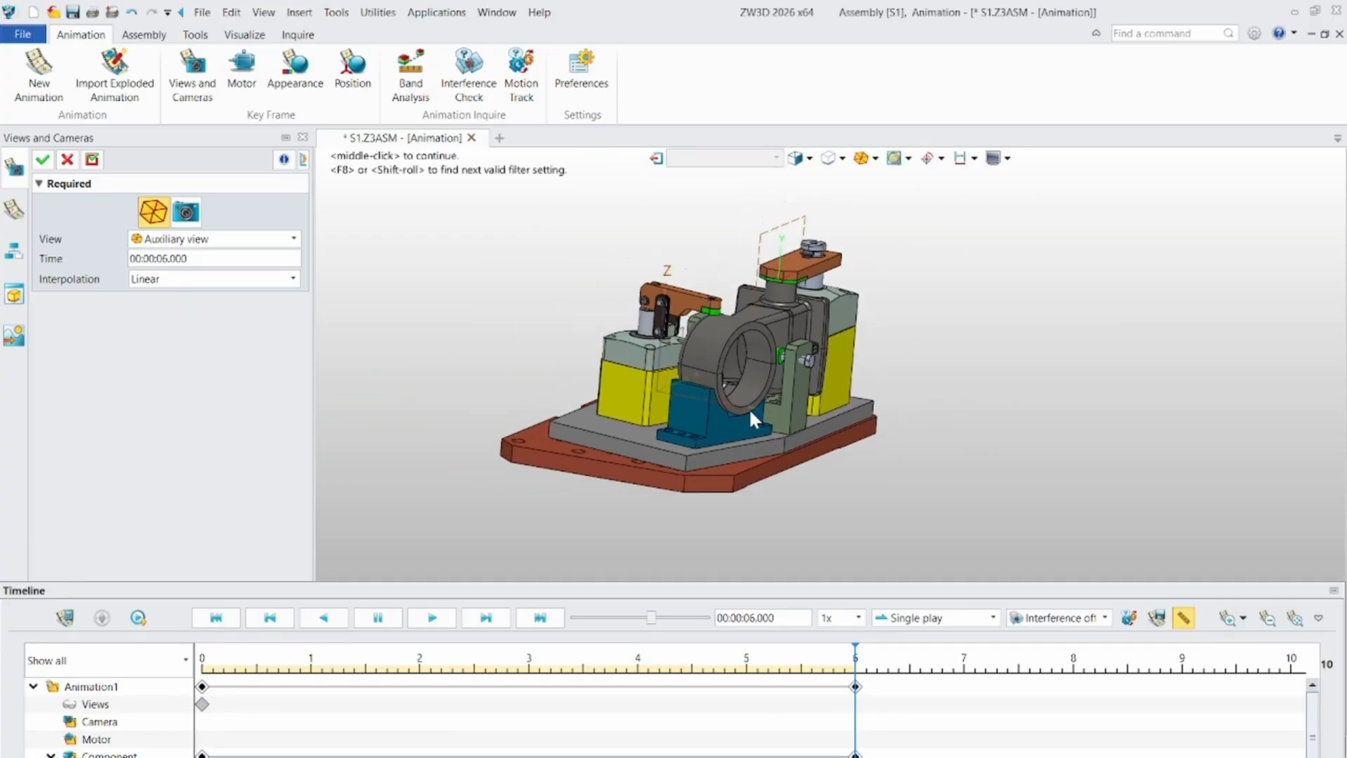
- Try to add a view key frame at 3 seconds using the current view zoomed in on the toggle clamp
right_drag(684, 395, 720, 362)
middle_drag(721, 362, 721, 413)
scroll(721, 412, down, 2)
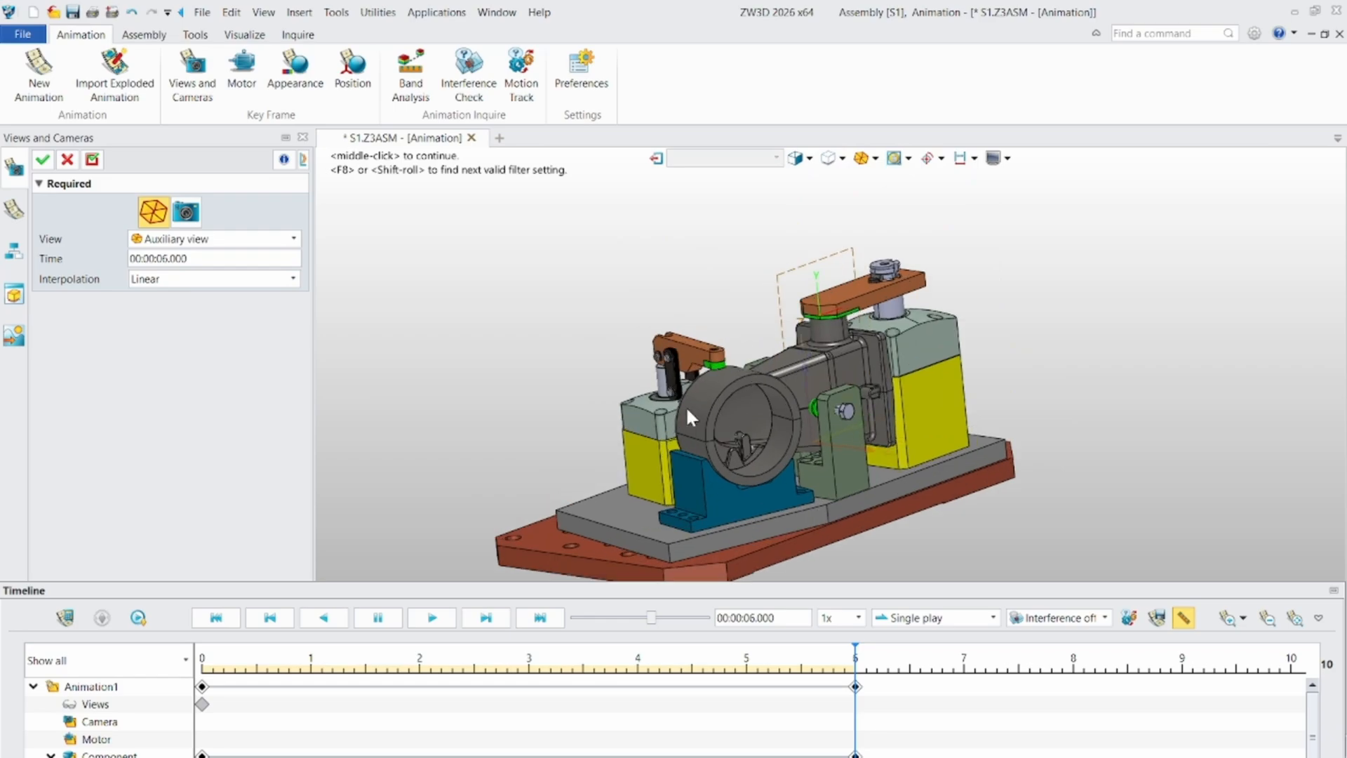
scroll(702, 355, up, 3)
right_drag(700, 404, 803, 323)
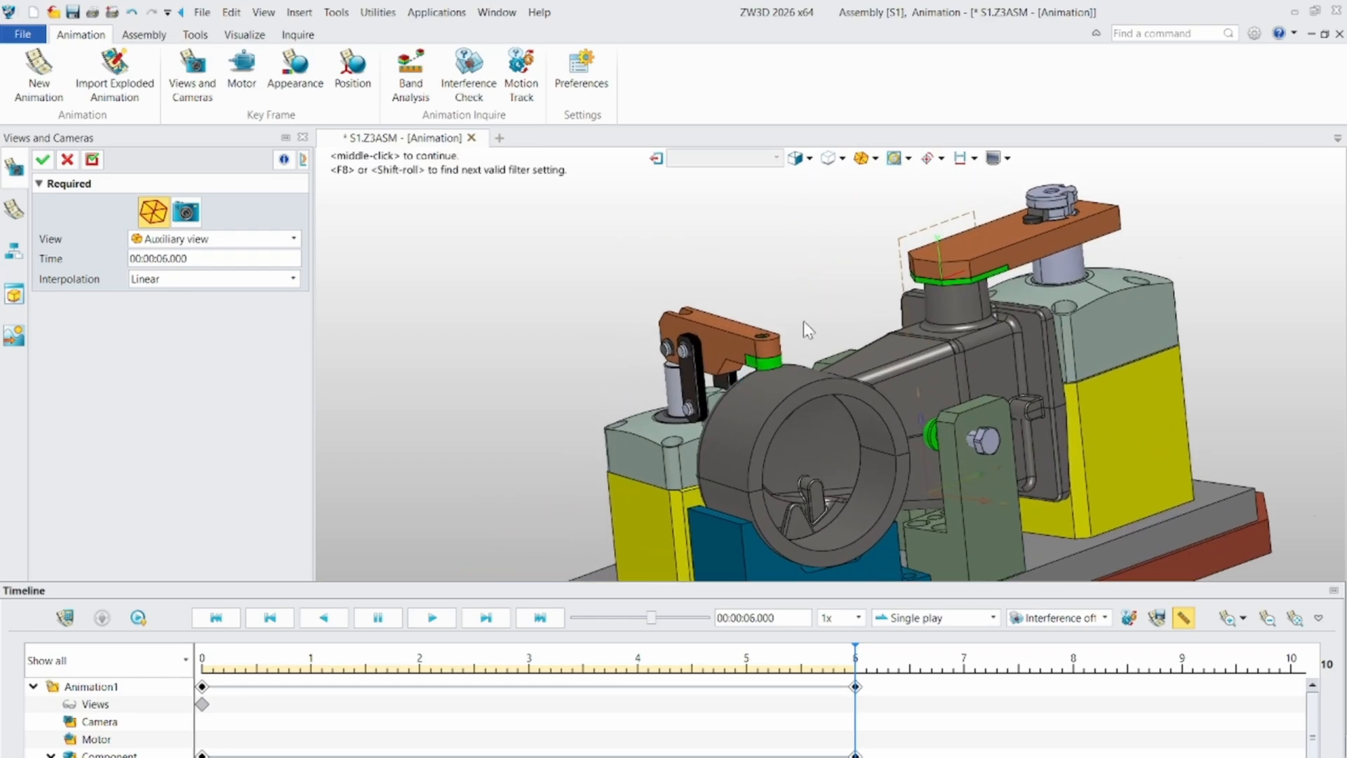
scroll(804, 324, up, 2)
right_drag(824, 401, 812, 410)
scroll(674, 350, up, 2)
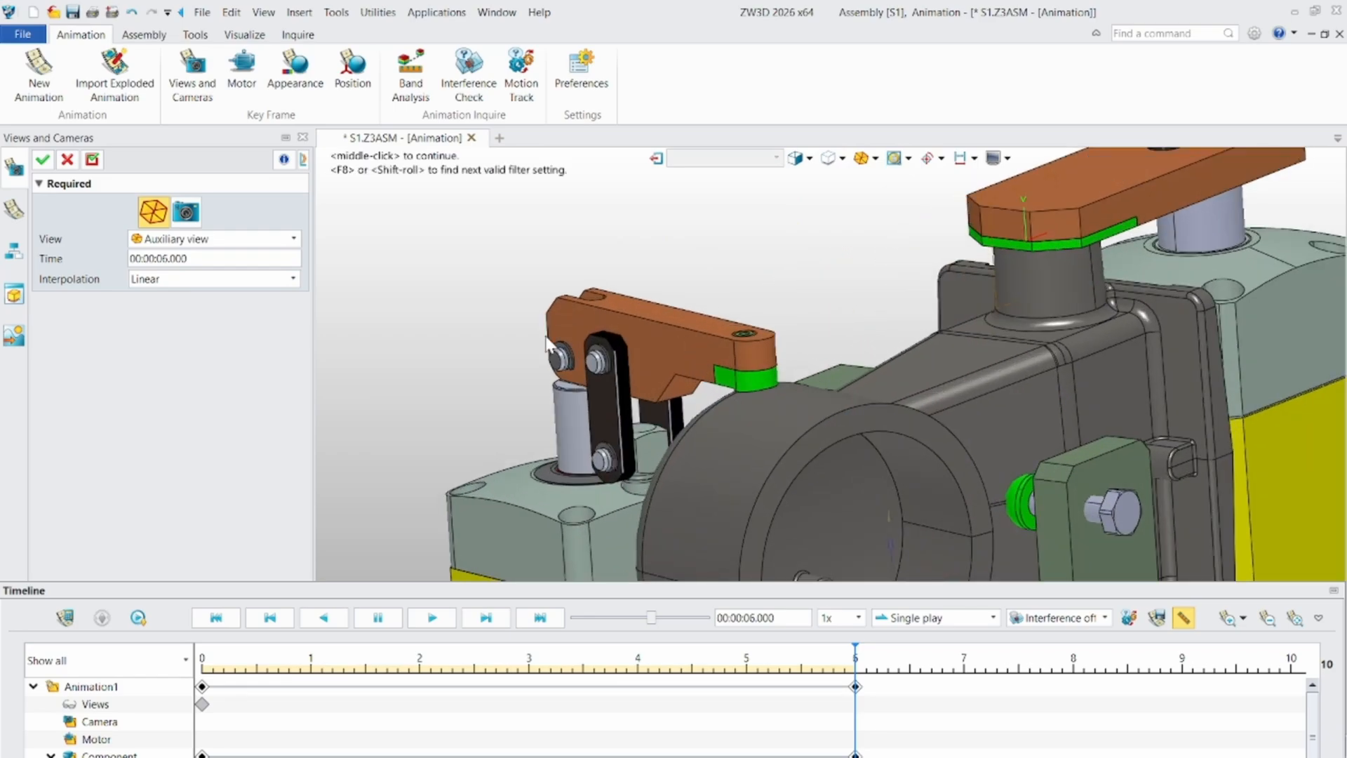
middle_drag(651, 322, 658, 350)
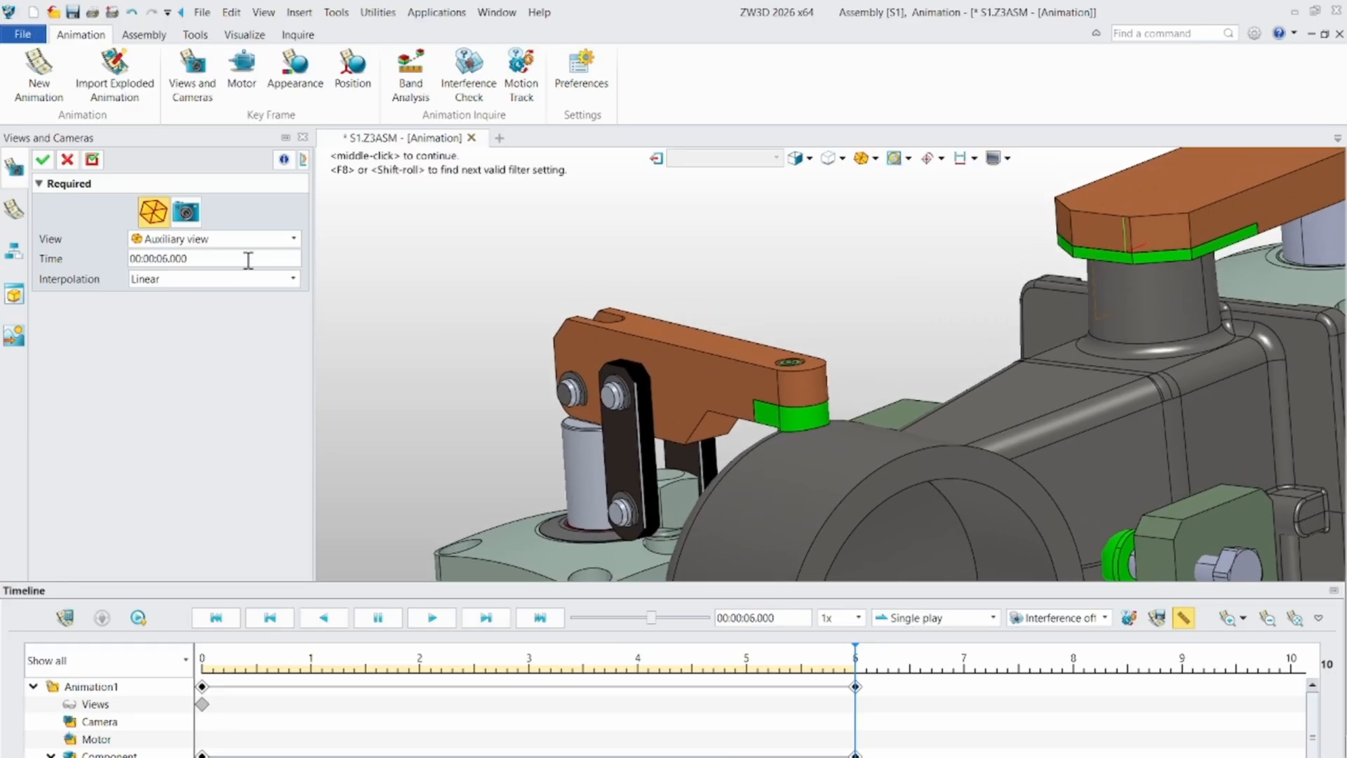
click(245, 243)
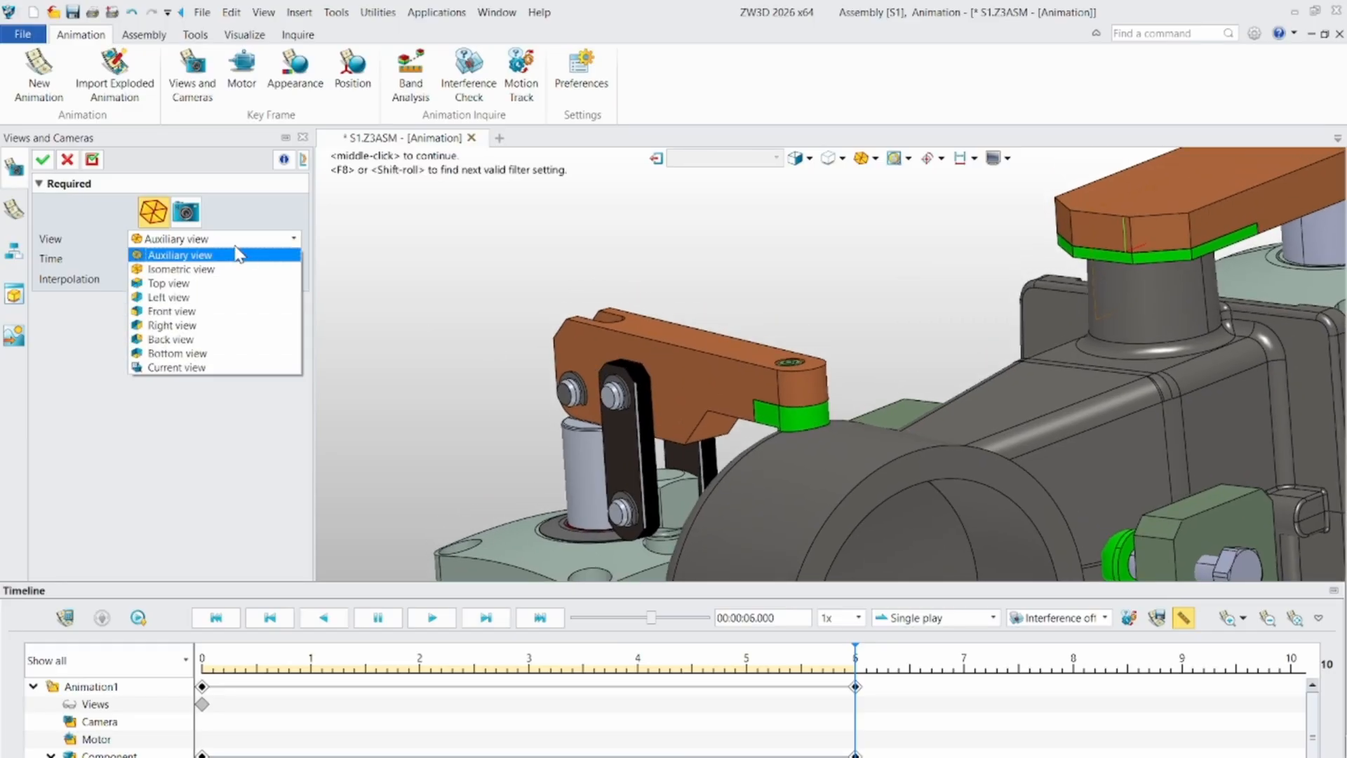
click(172, 367)
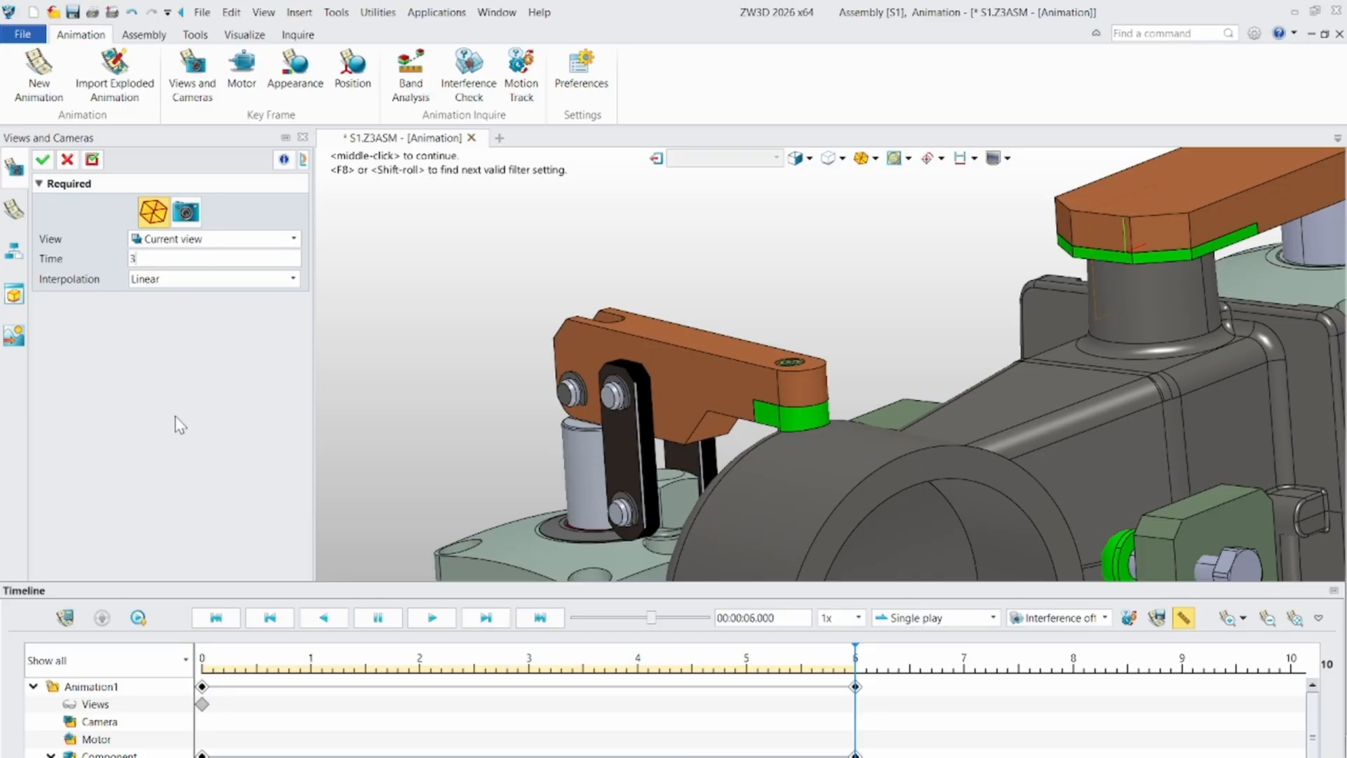
click(43, 160)
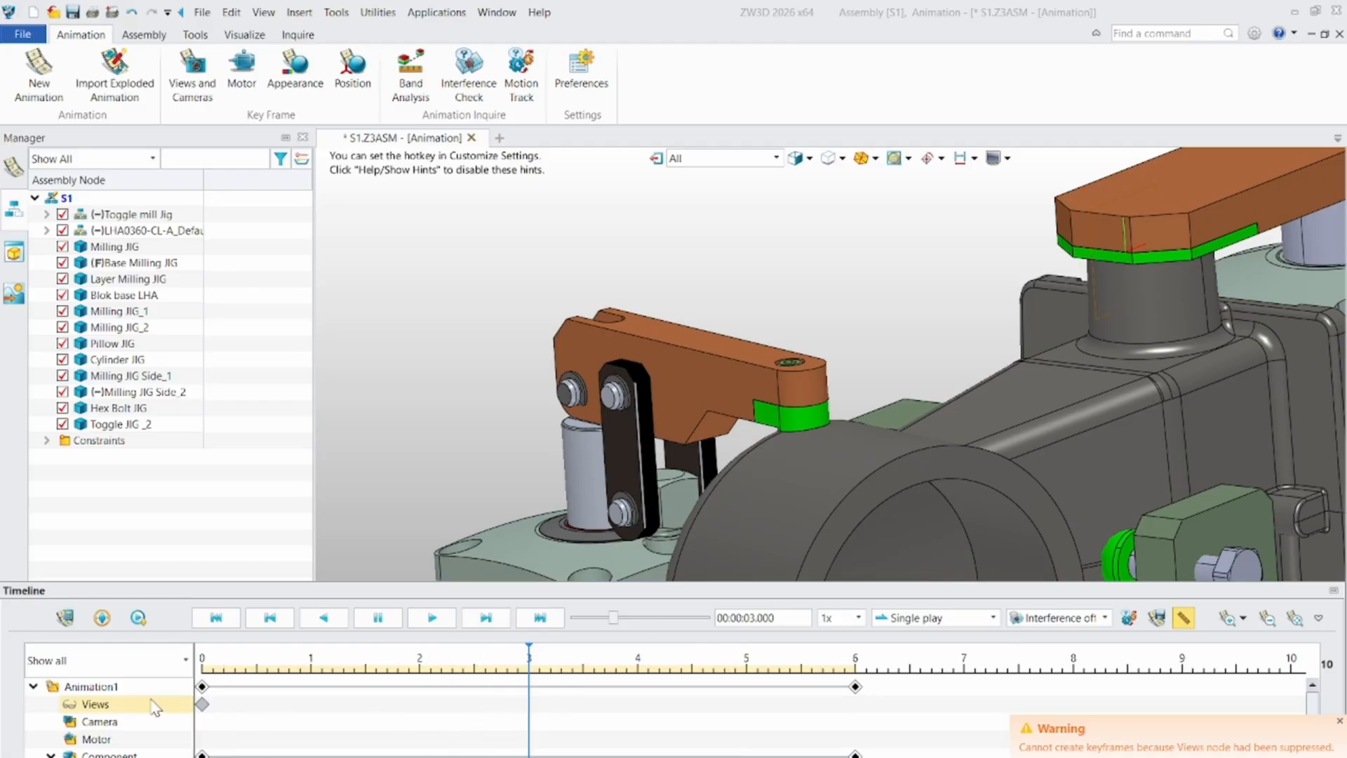
- Unsuppress Animation1's Views node and add a current-view key frame at 00:00:03.000 with a close-up of the toggle clamp
right_click(89, 705)
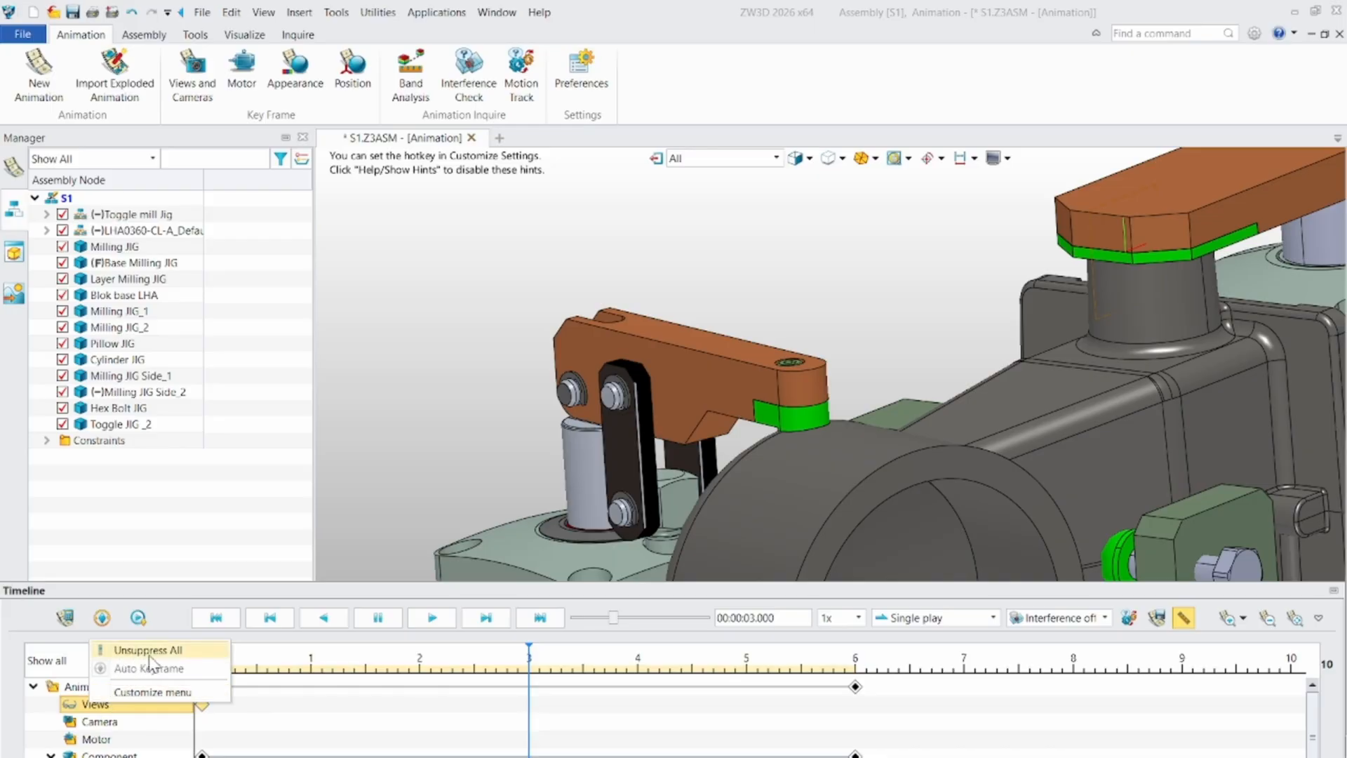
click(156, 653)
scroll(679, 485, up, 5)
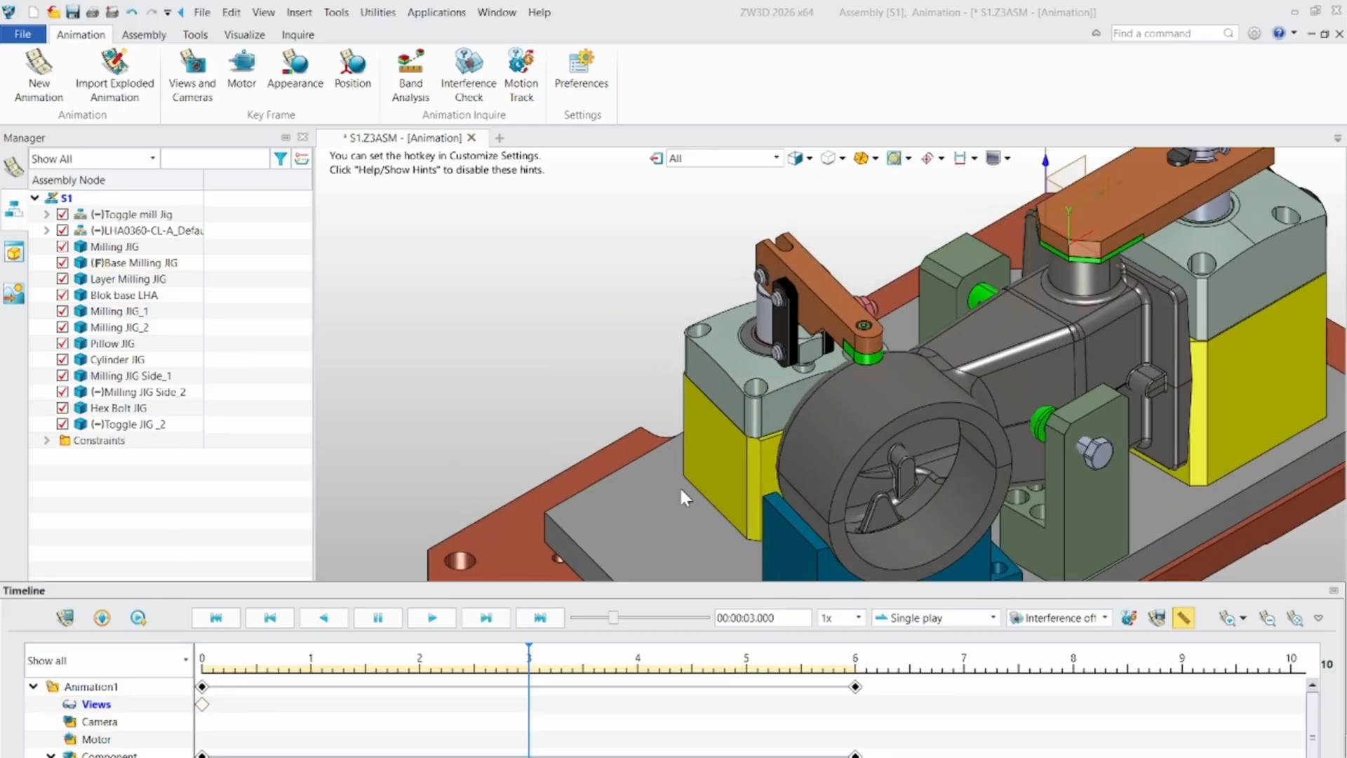
middle_drag(879, 395, 865, 351)
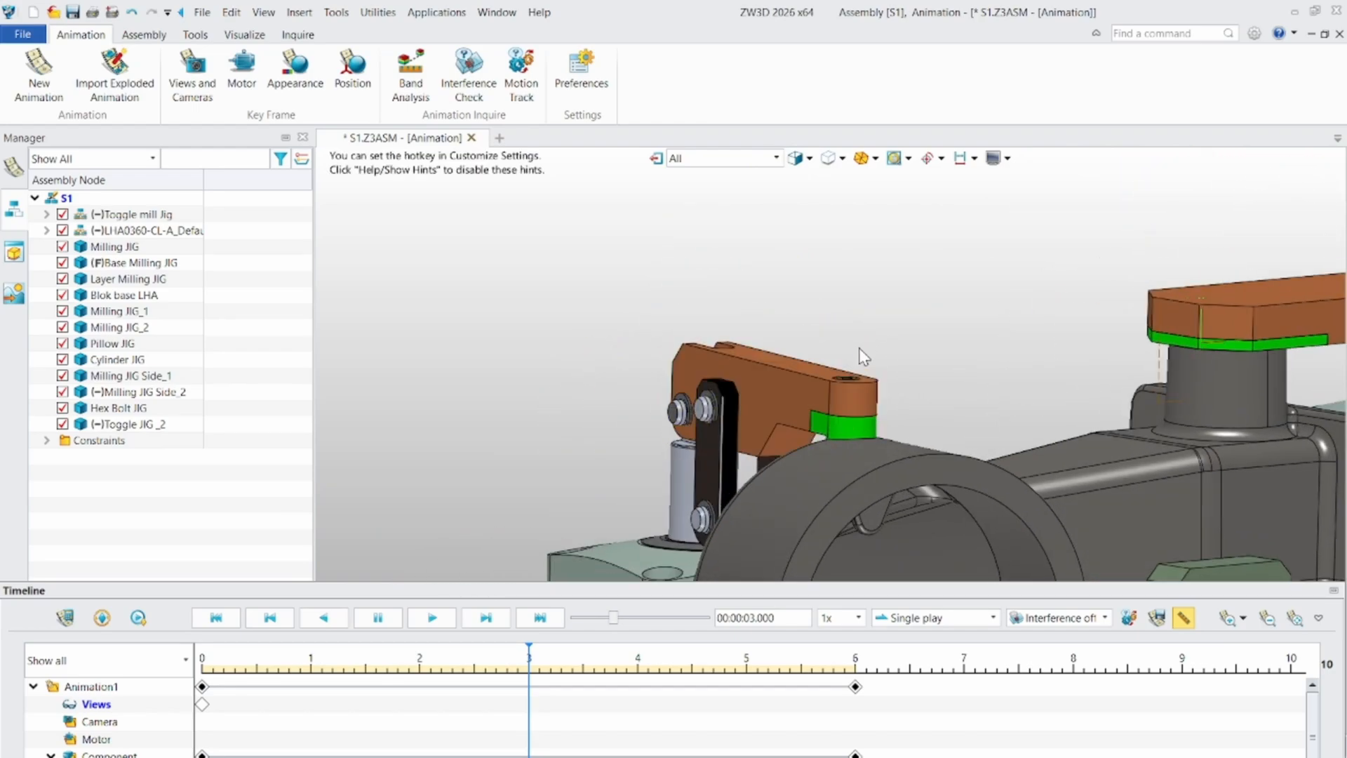
click(192, 70)
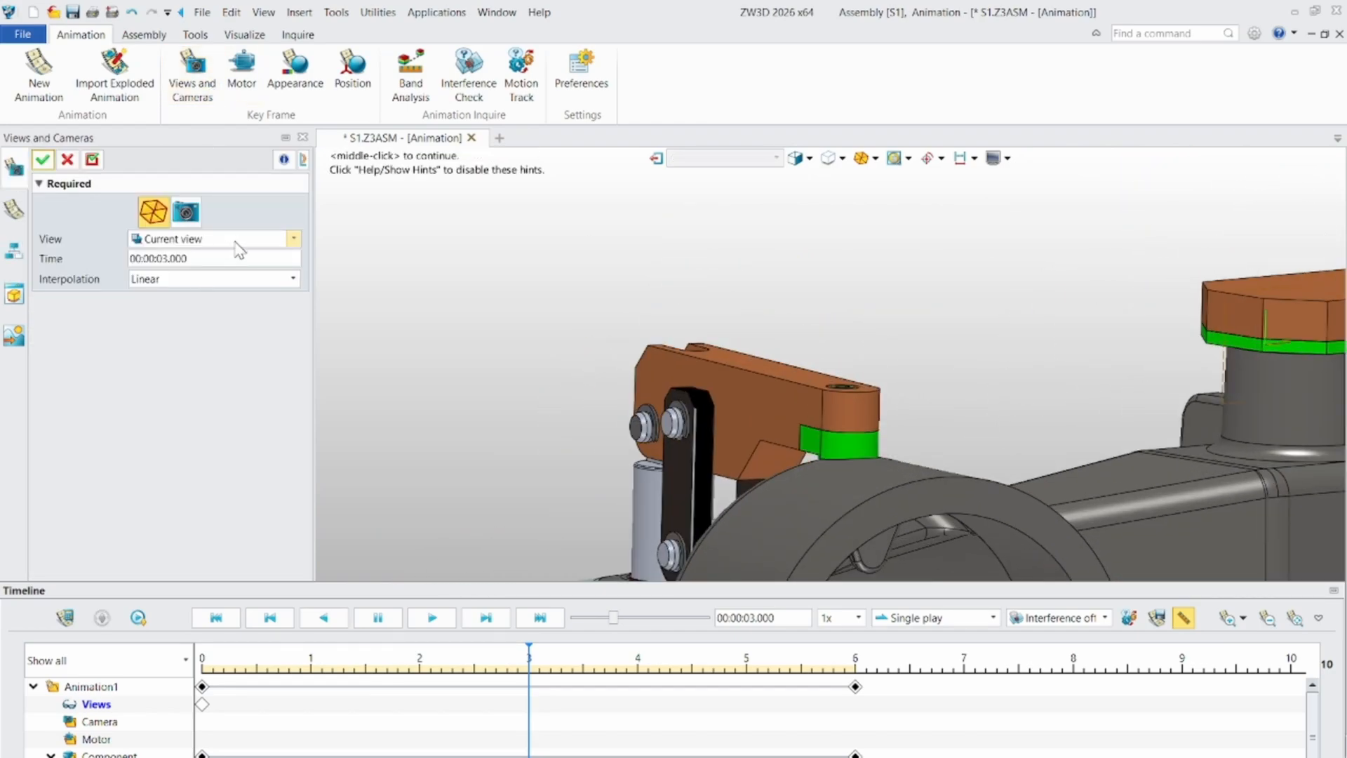
click(48, 163)
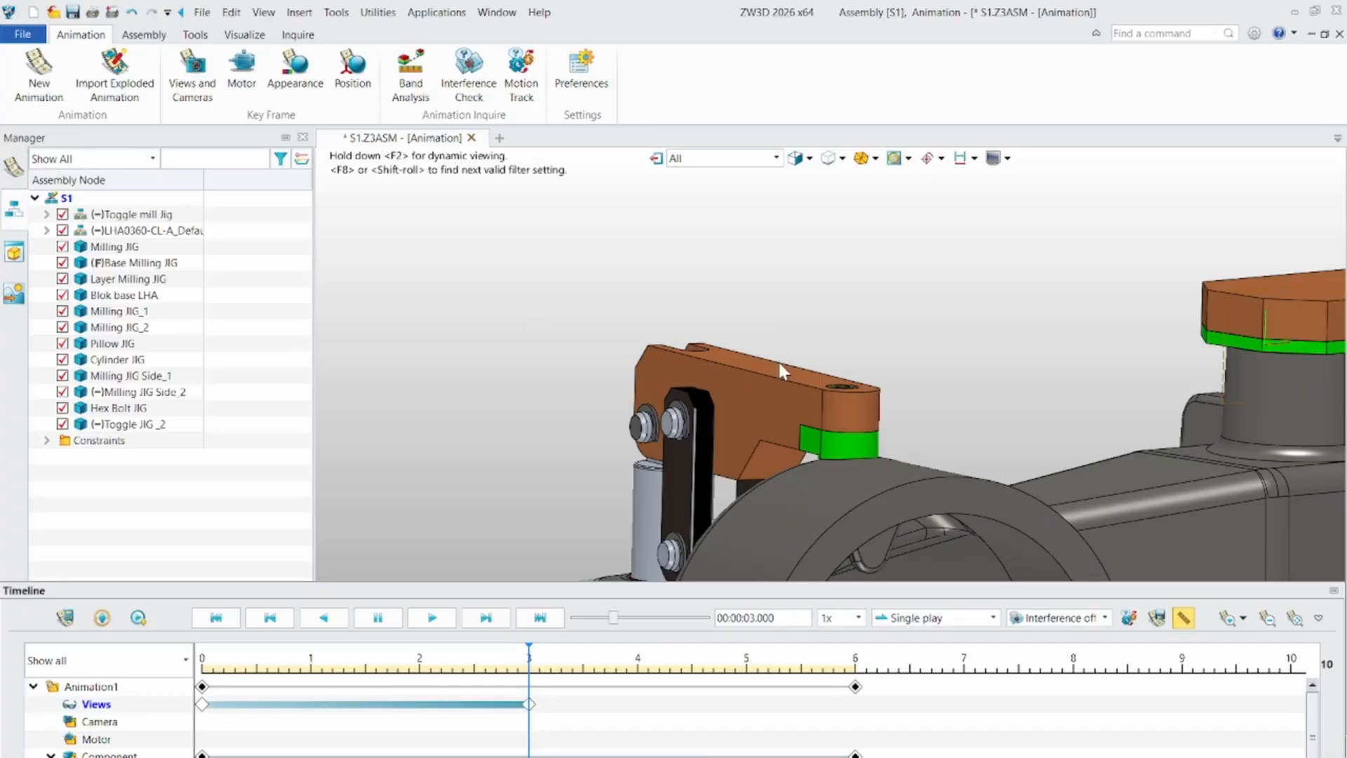
- Add a current-view key frame at 00:00:06.000 with linear interpolation, showing a close-up of the swing clamp arm on the workpiece
scroll(882, 374, down, 1)
middle_drag(882, 376, 621, 369)
scroll(974, 384, down, 1)
right_drag(981, 395, 1010, 421)
scroll(1011, 421, down, 1)
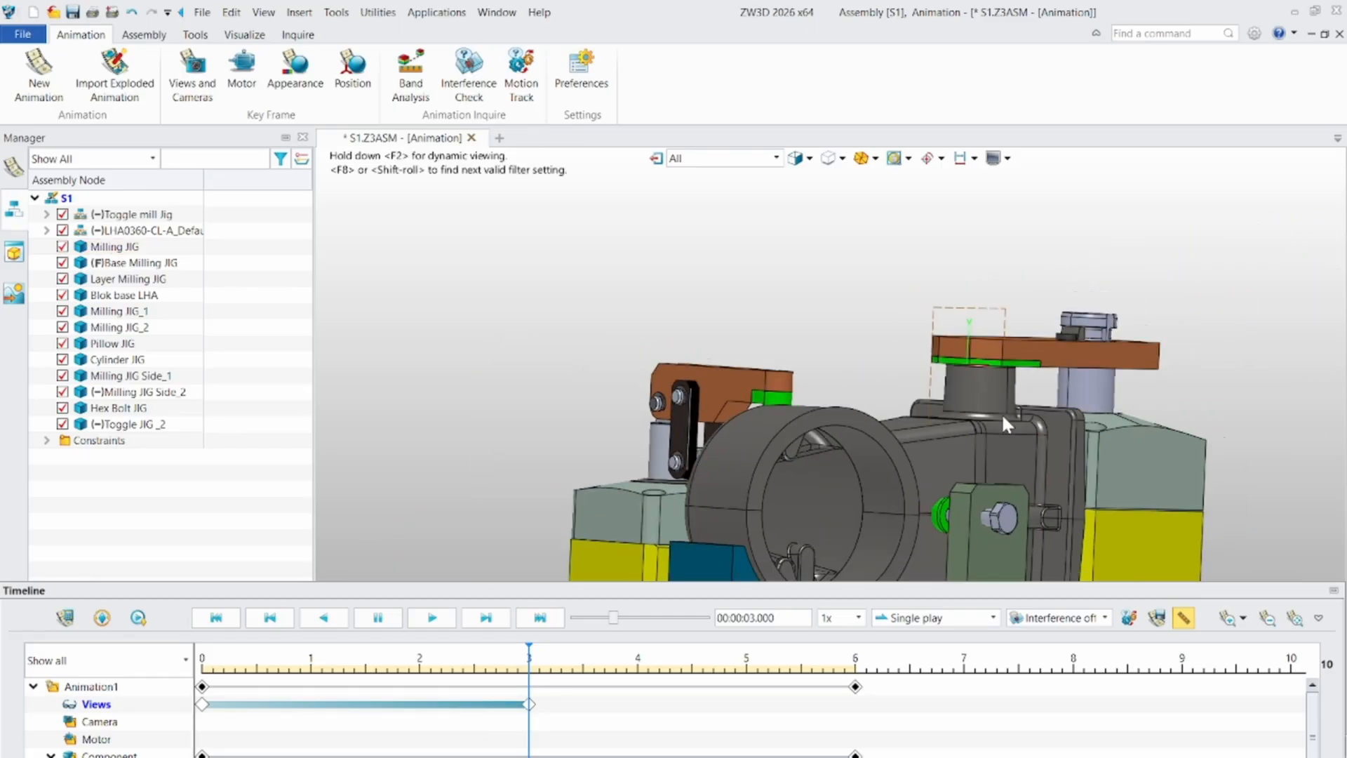
middle_drag(1010, 421, 827, 401)
right_drag(823, 404, 756, 435)
scroll(912, 347, up, 5)
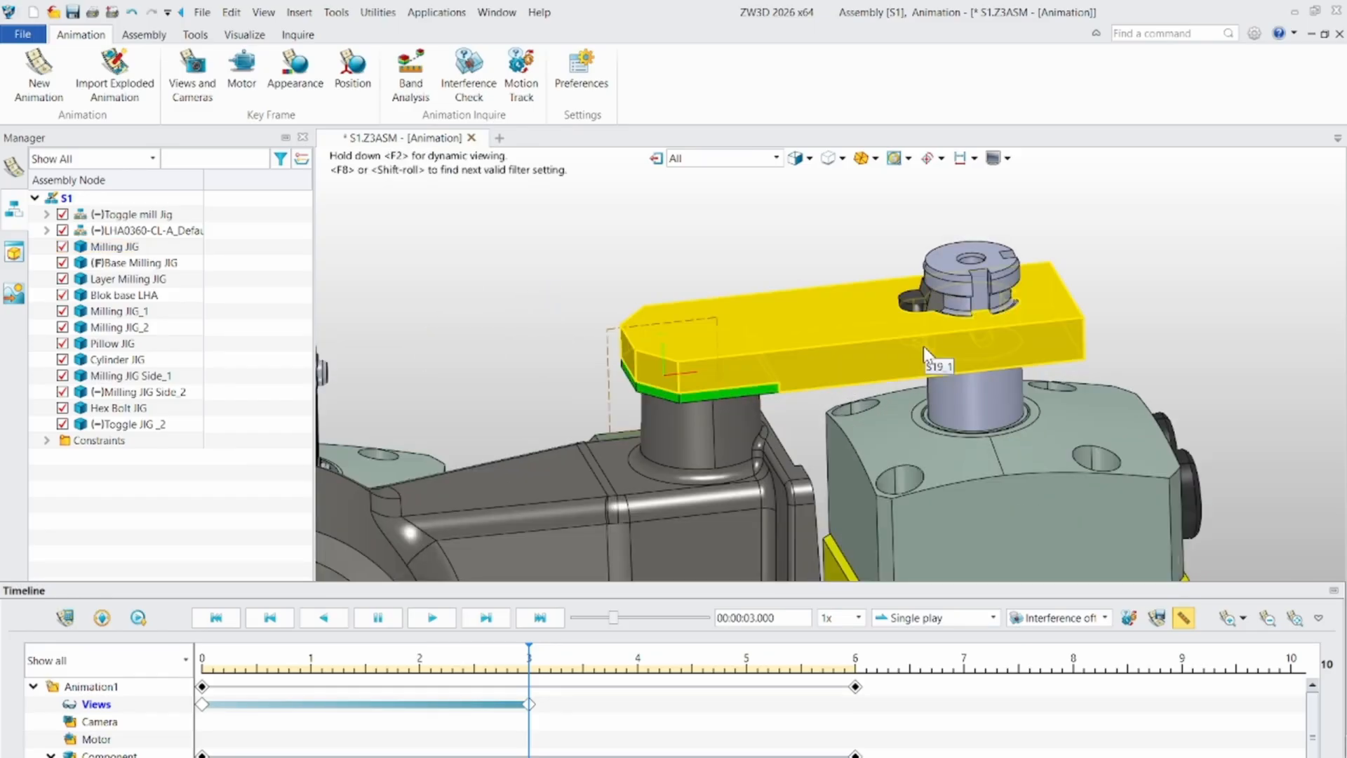
mouse_move(846, 353)
right_down()
mouse_move(824, 381)
mouse_move(884, 348)
mouse_move(845, 341)
right_up()
middle_drag(753, 301, 807, 333)
scroll(757, 318, down, 2)
right_drag(807, 333, 715, 432)
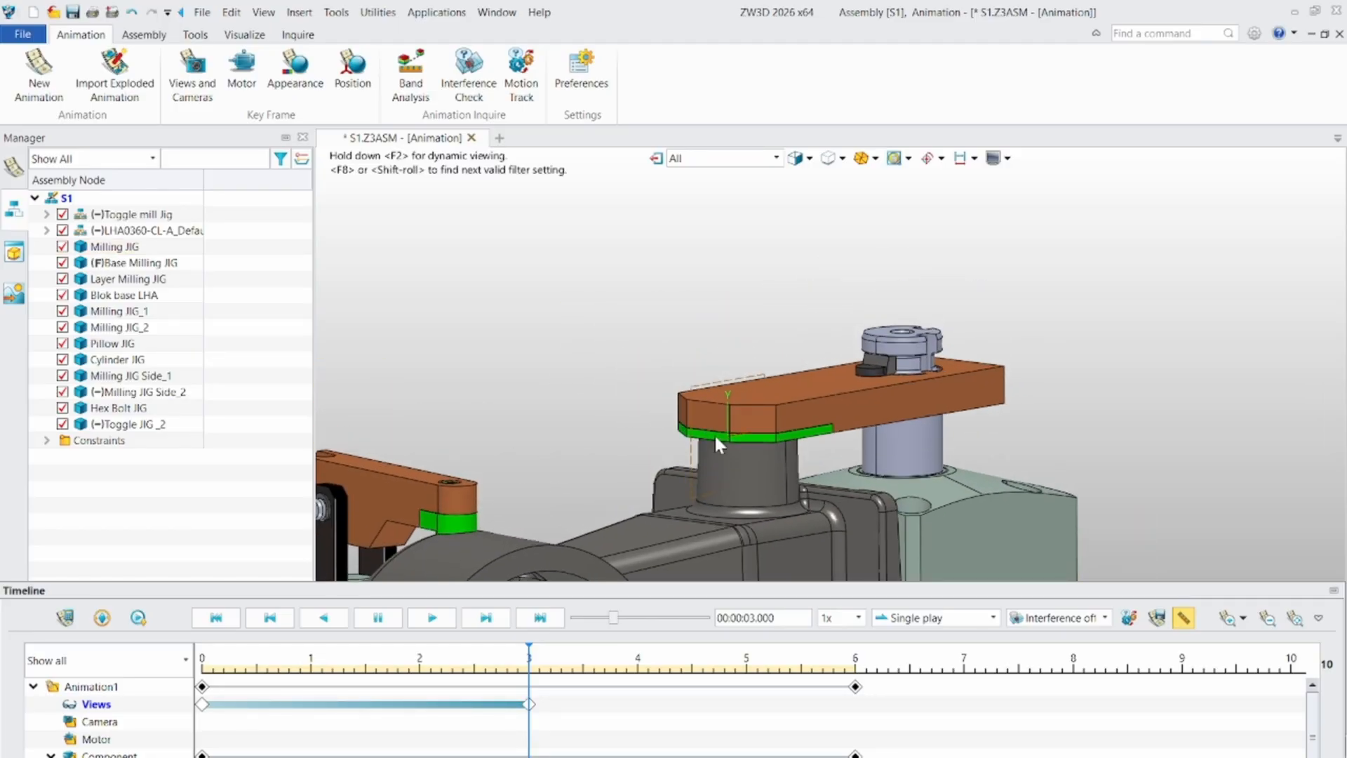
click(195, 89)
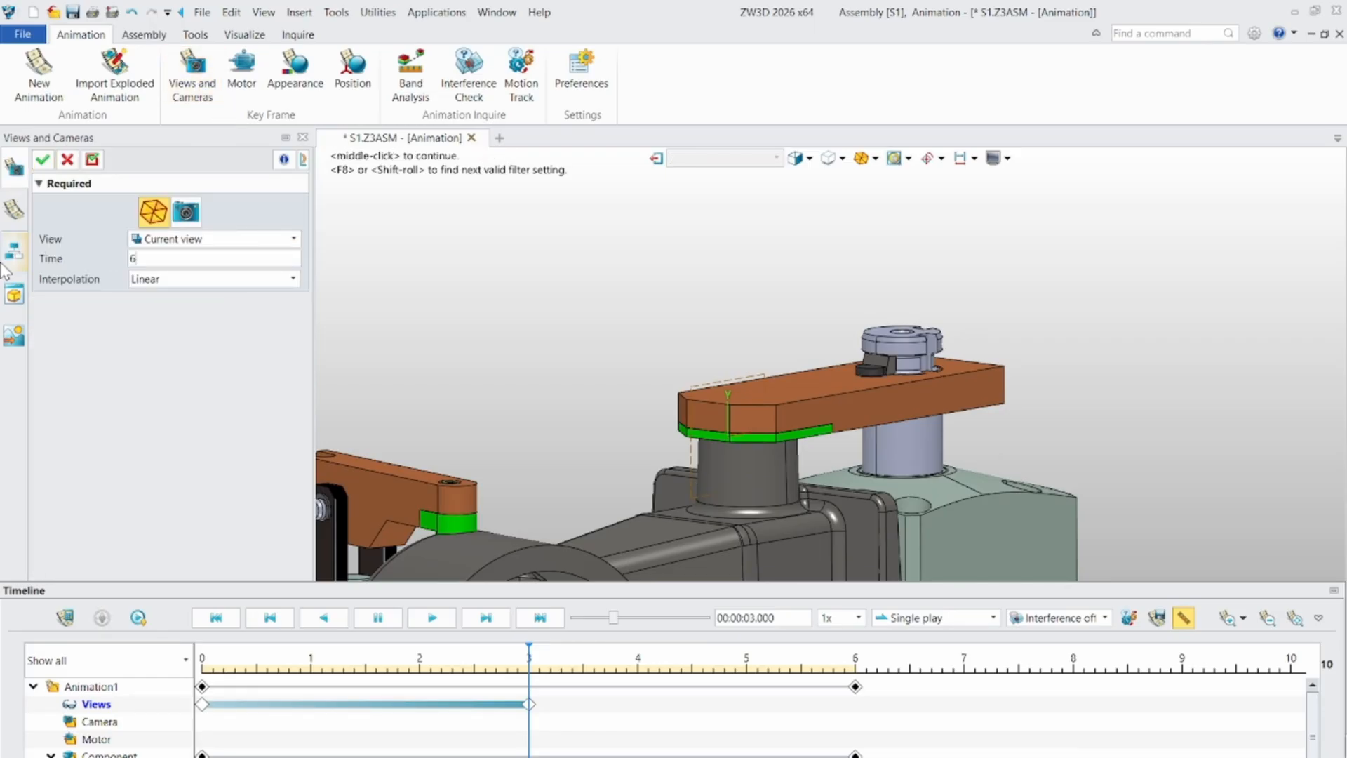
click(43, 161)
- Return Animation1 to its start and play it through to check the clamp and view movements
click(215, 618)
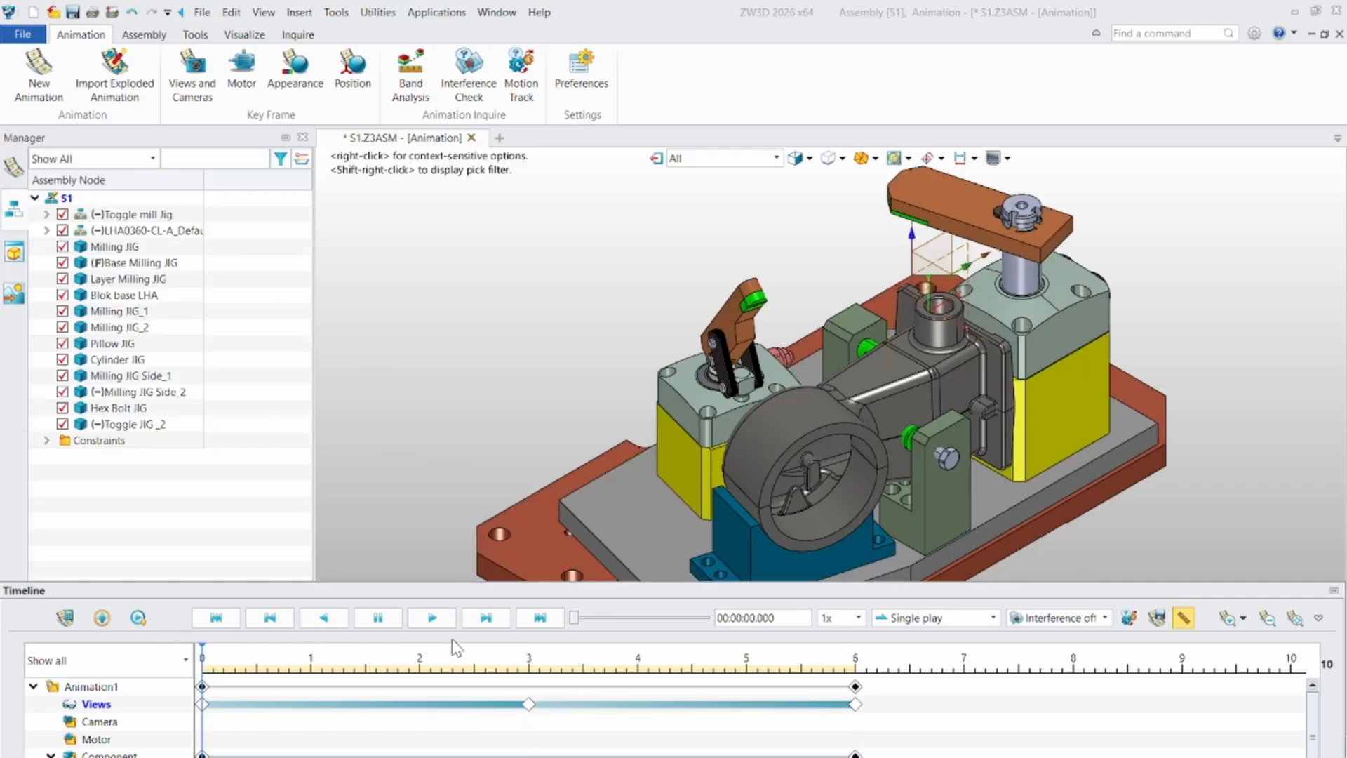
click(443, 623)
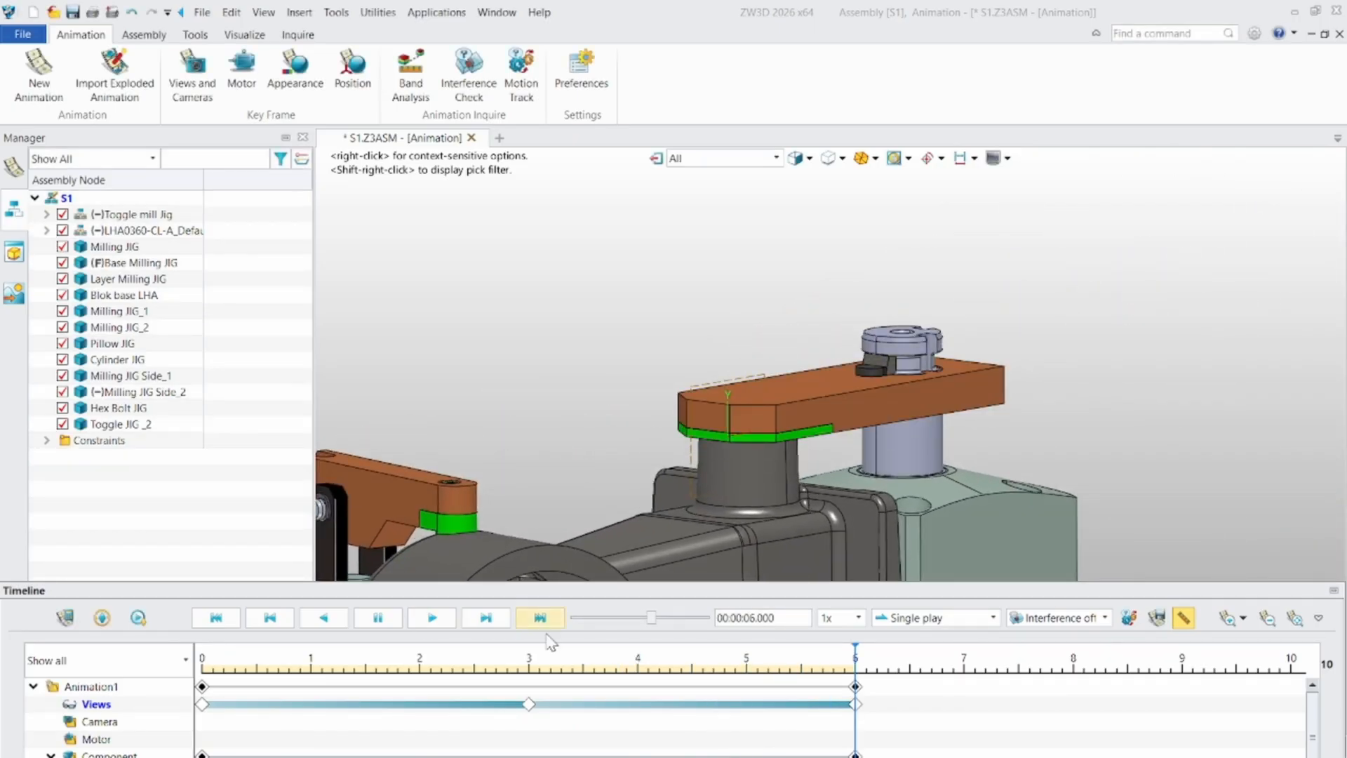
- Move the Views key frame at 3 seconds to about 0.35 seconds on the timeline
click(530, 704)
drag(531, 708, 240, 706)
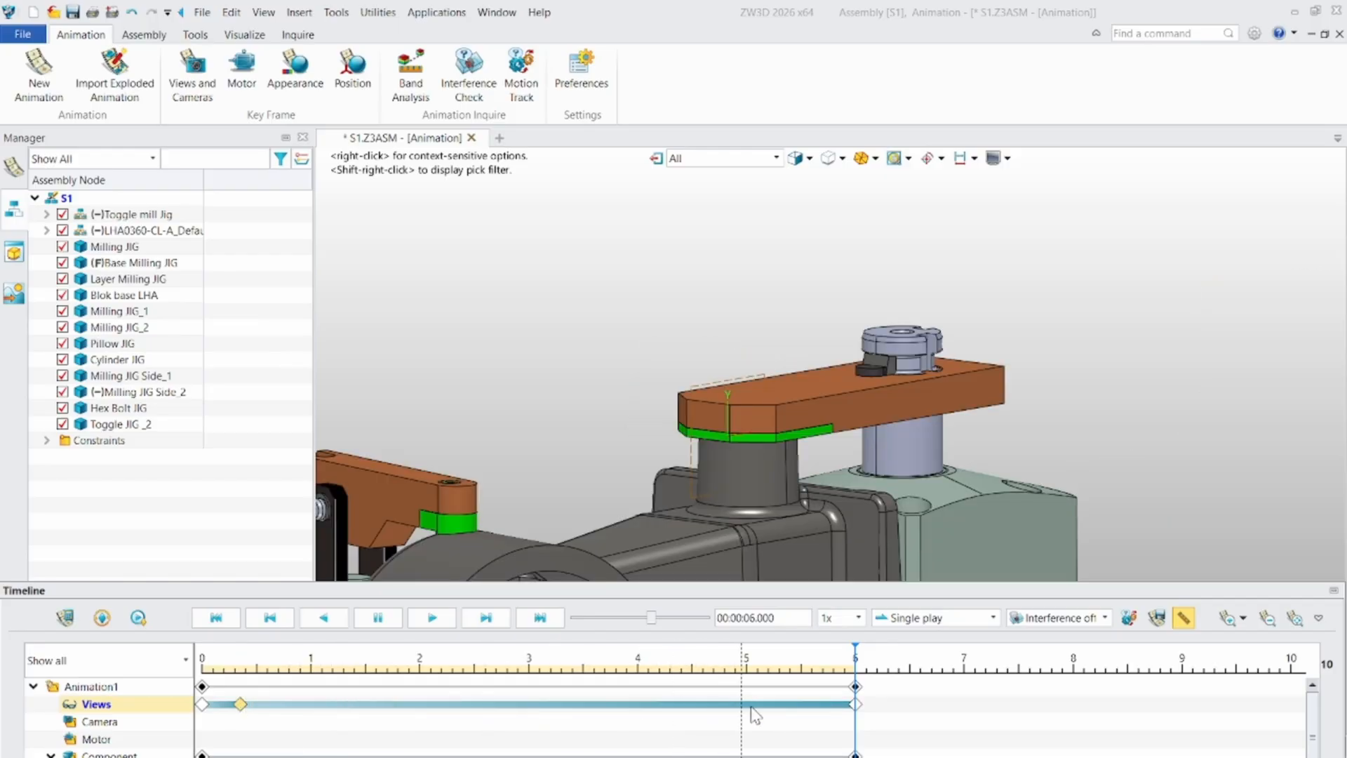
right_click(513, 711)
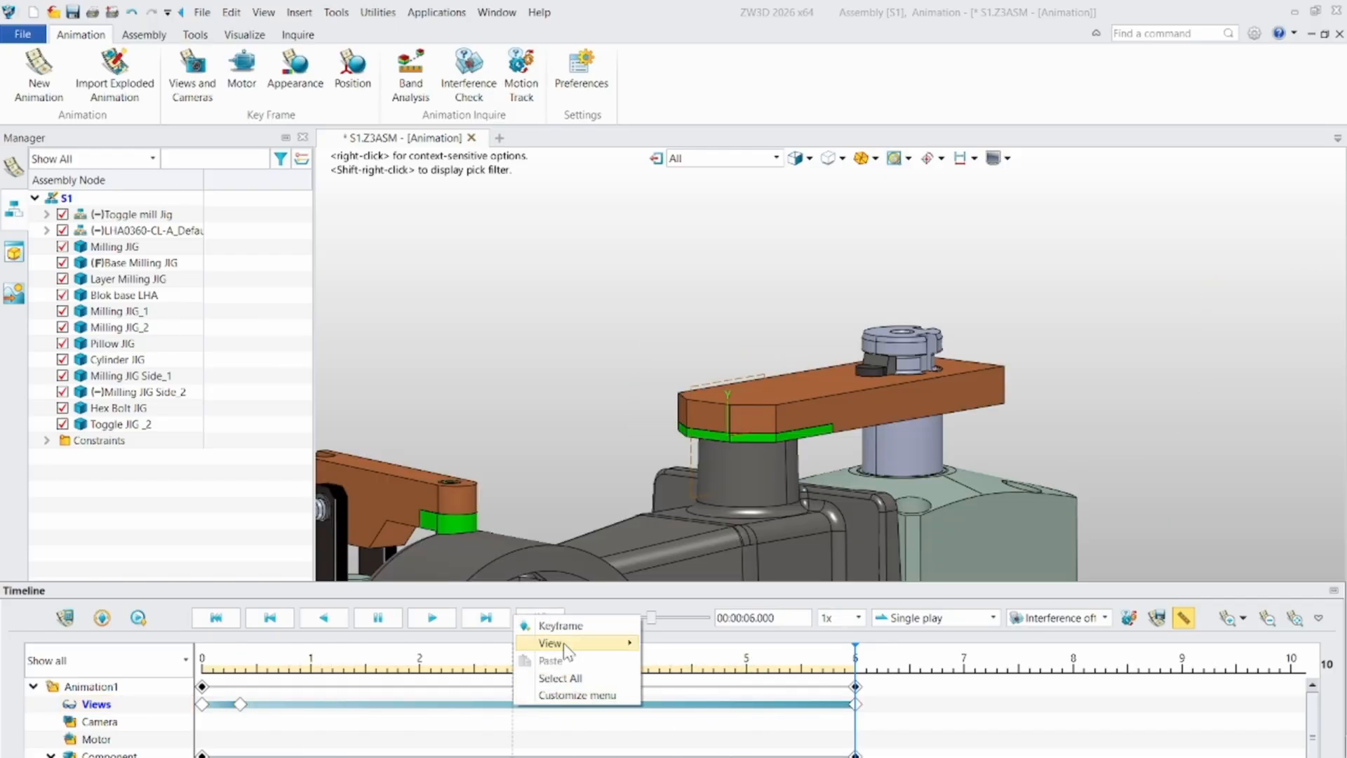
click(554, 622)
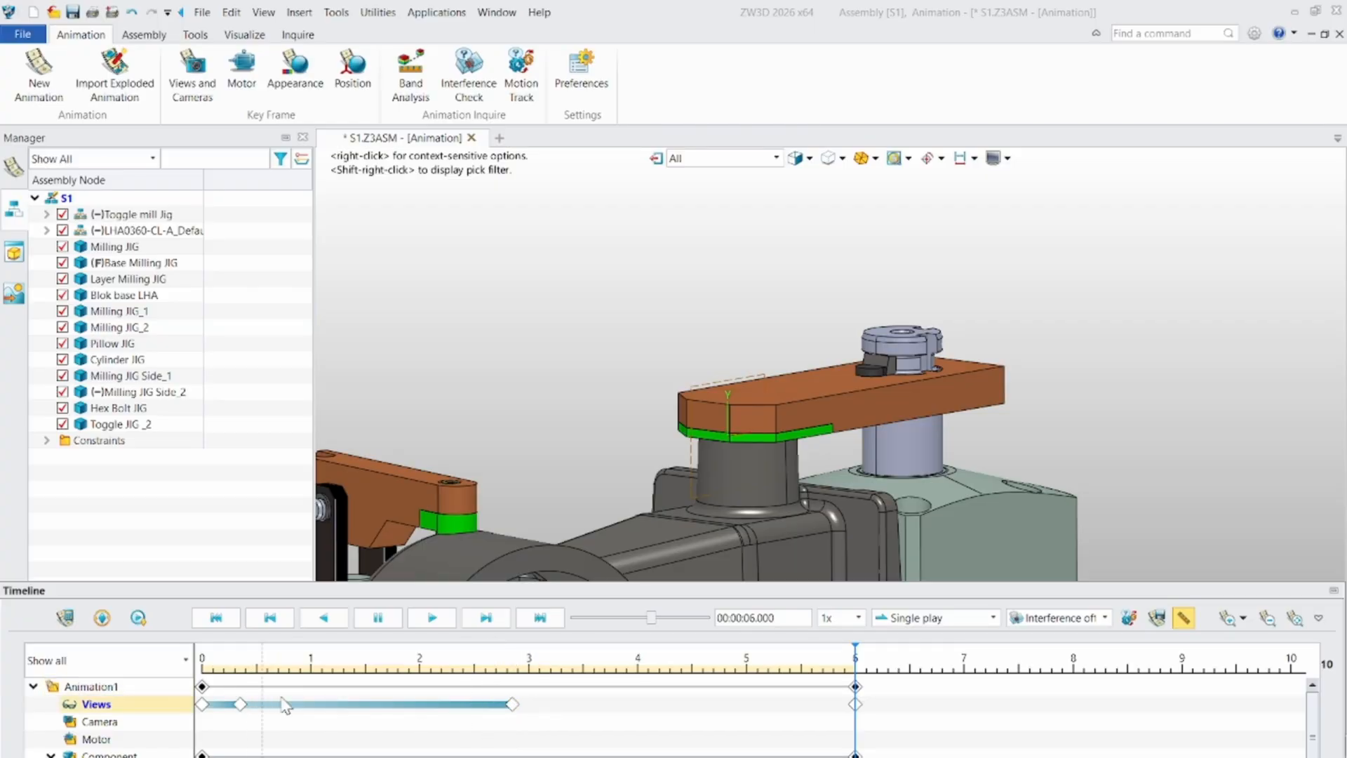
right_click(511, 705)
click(564, 678)
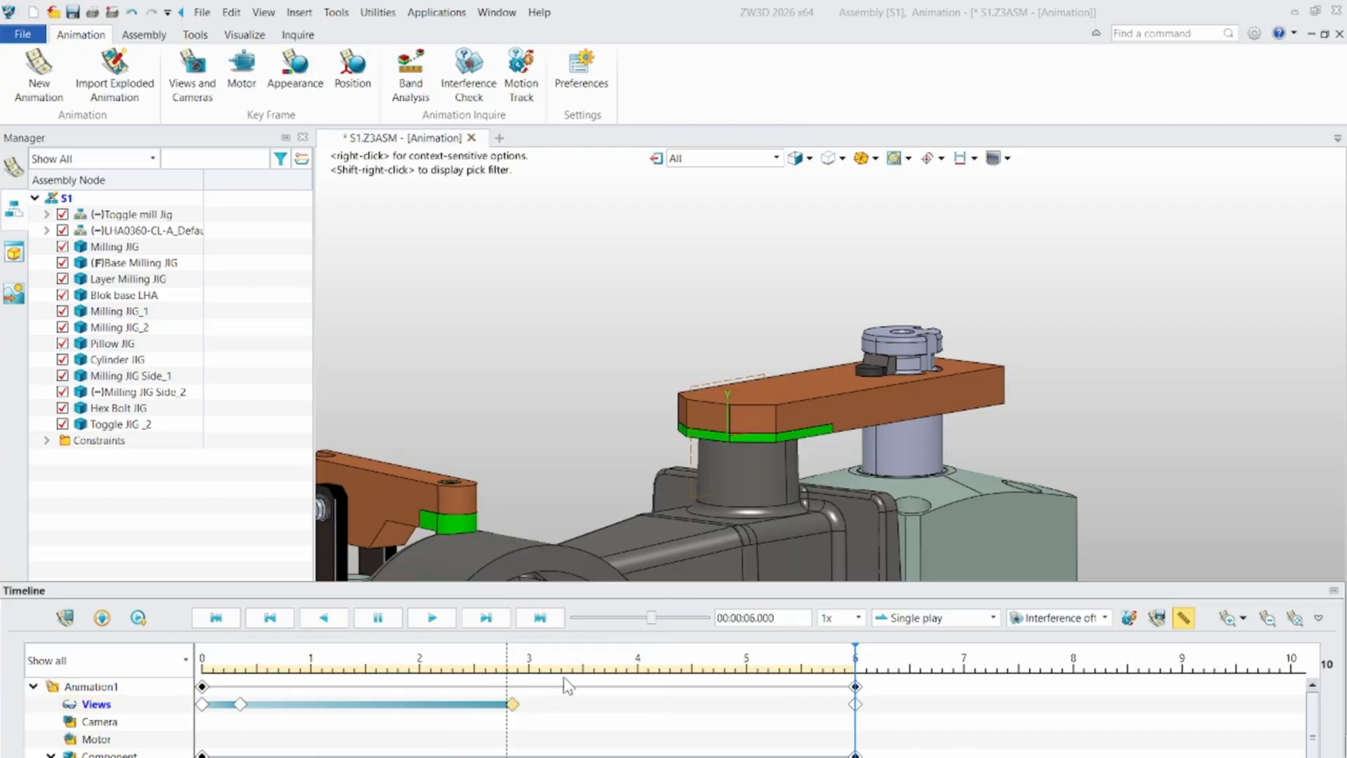
- Delete the Views key frame at 6 seconds and add a new Views key frame at 3 seconds
right_click(856, 704)
click(895, 677)
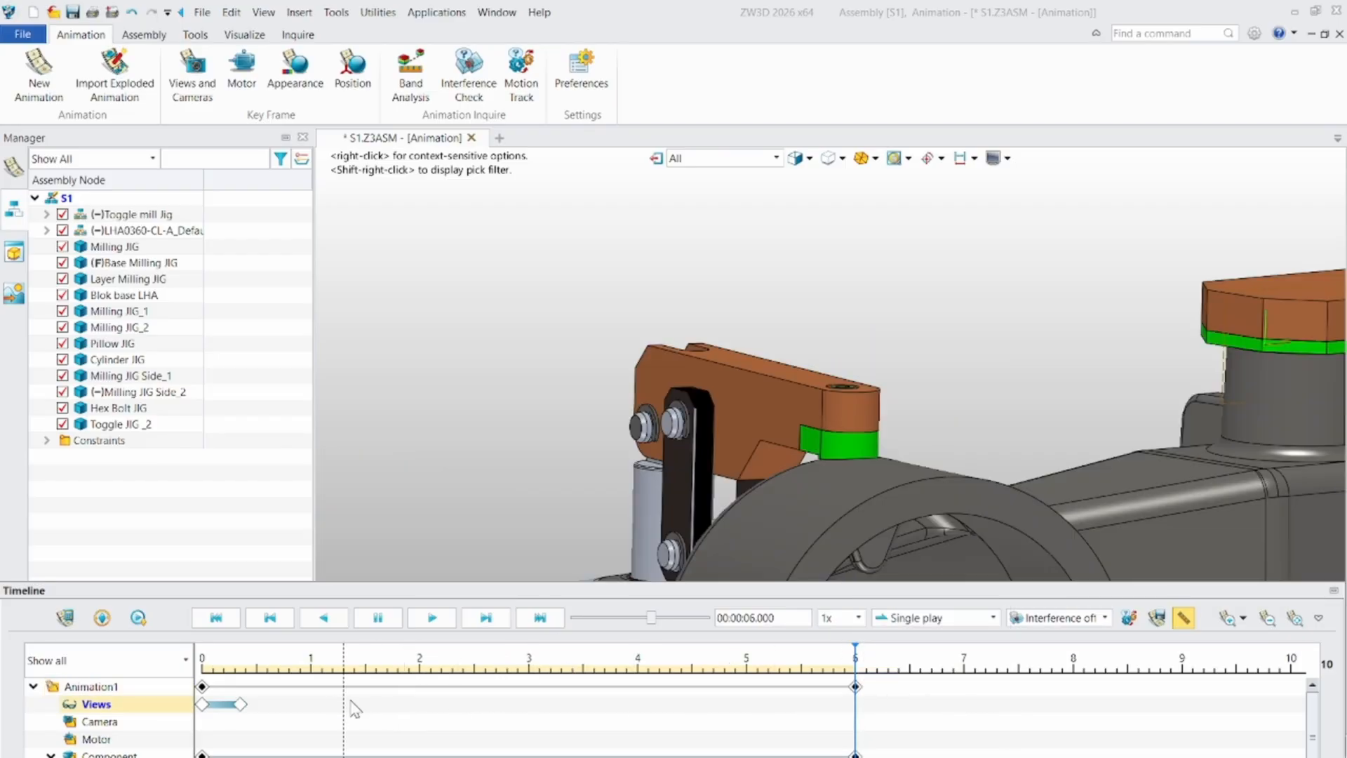
right_click(537, 712)
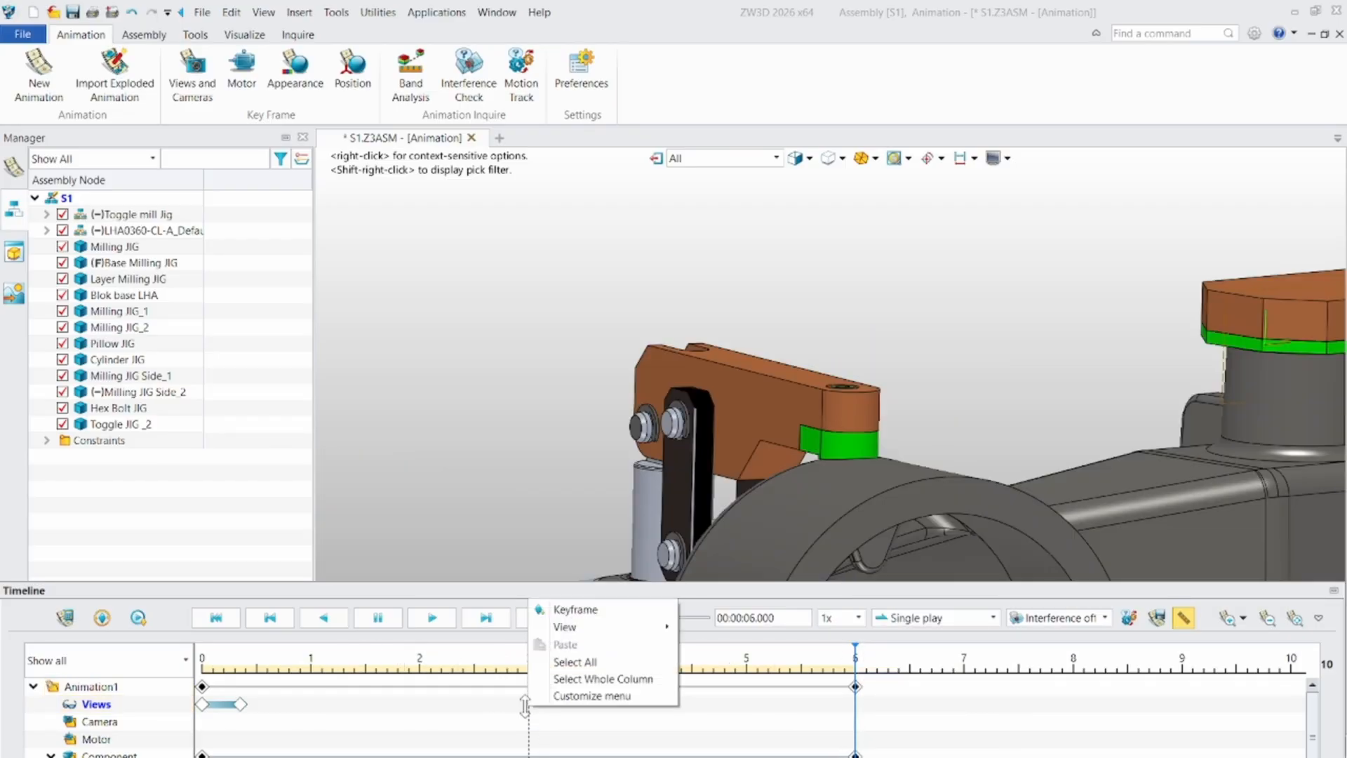
click(572, 607)
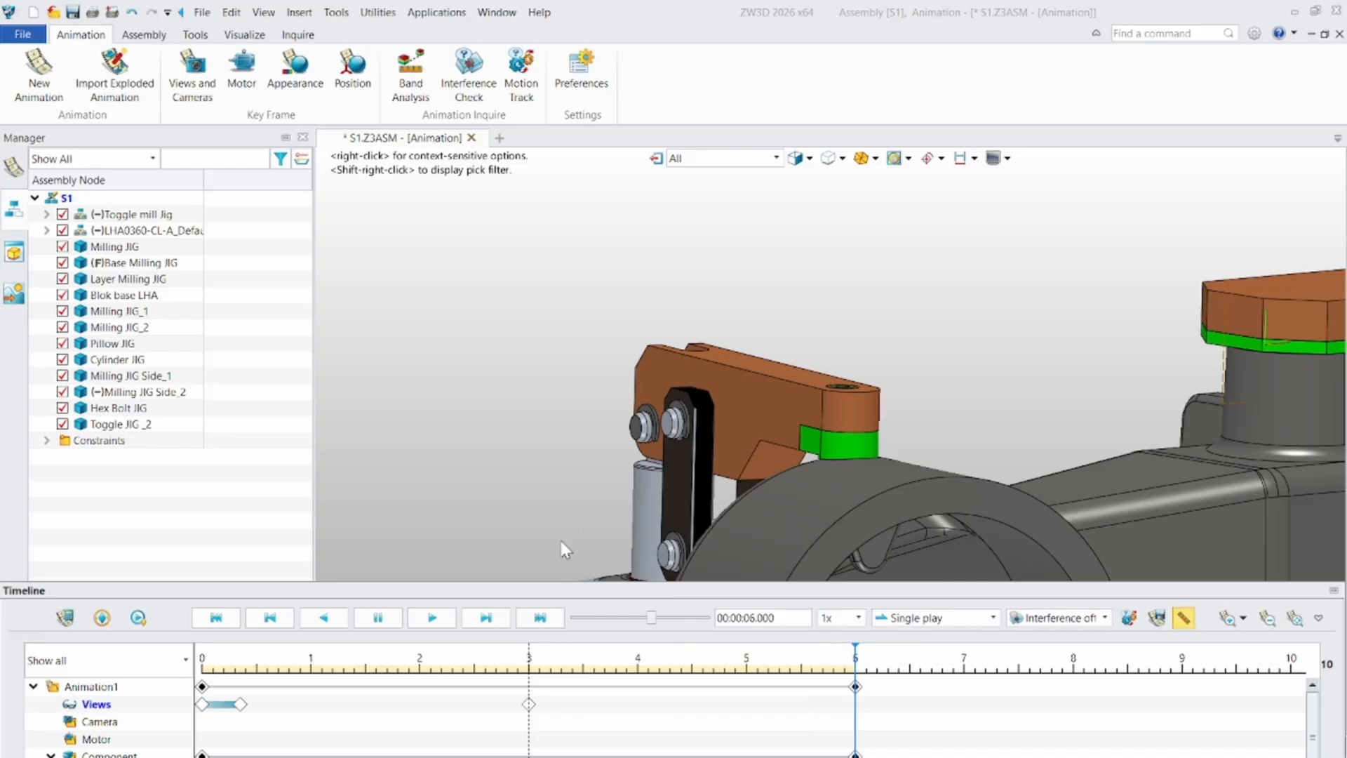
- Add a current-view key frame at 00:00:03.400 with linear interpolation, showing a close-up of the raised swing clamp arm
click(572, 708)
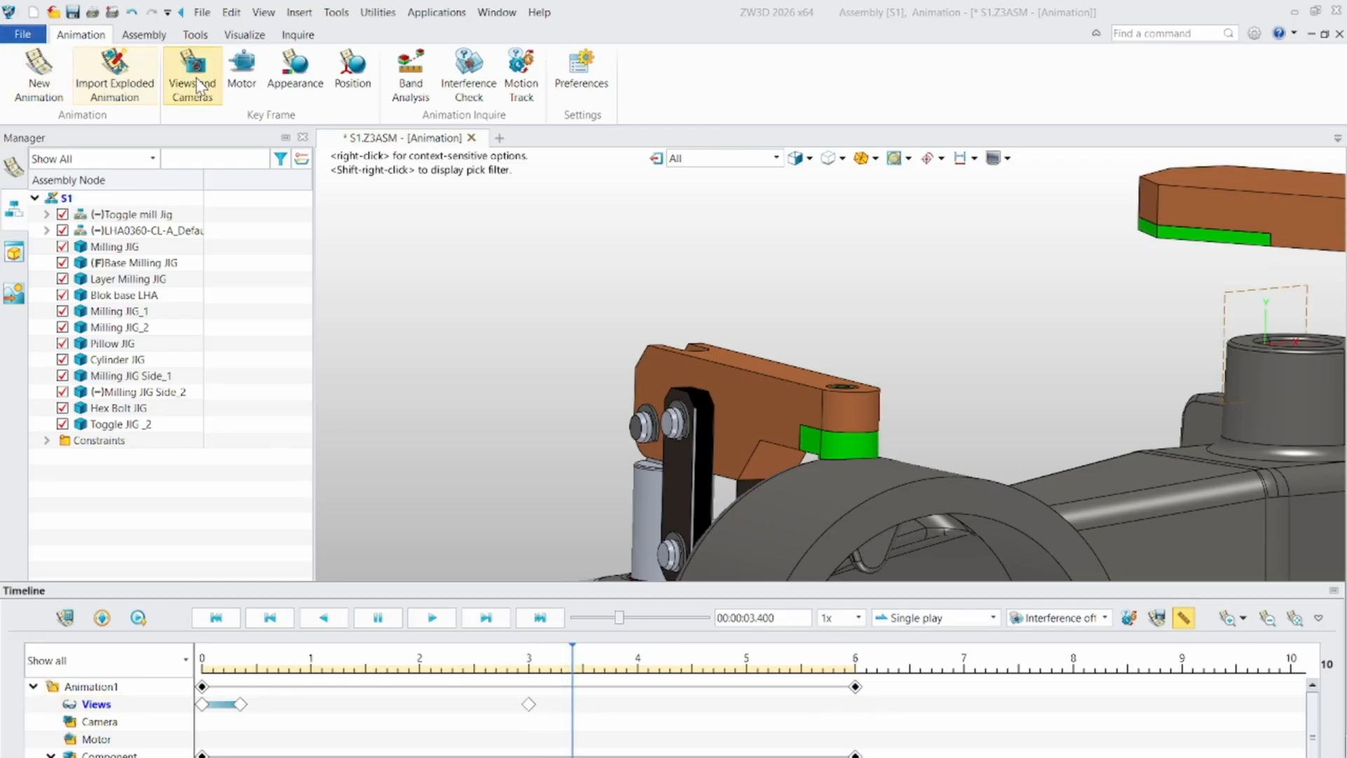
click(192, 77)
middle_drag(951, 270, 542, 335)
scroll(1094, 304, up, 3)
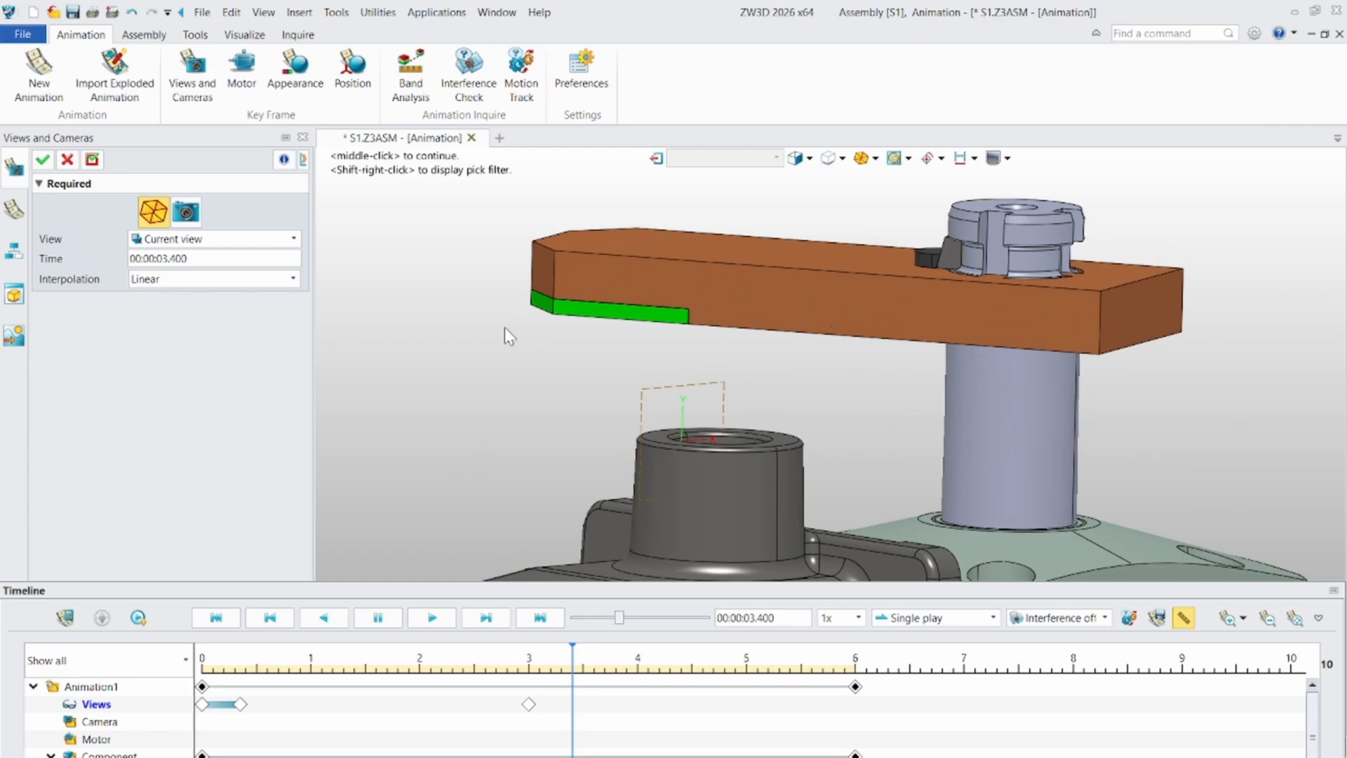
scroll(551, 348, down, 2)
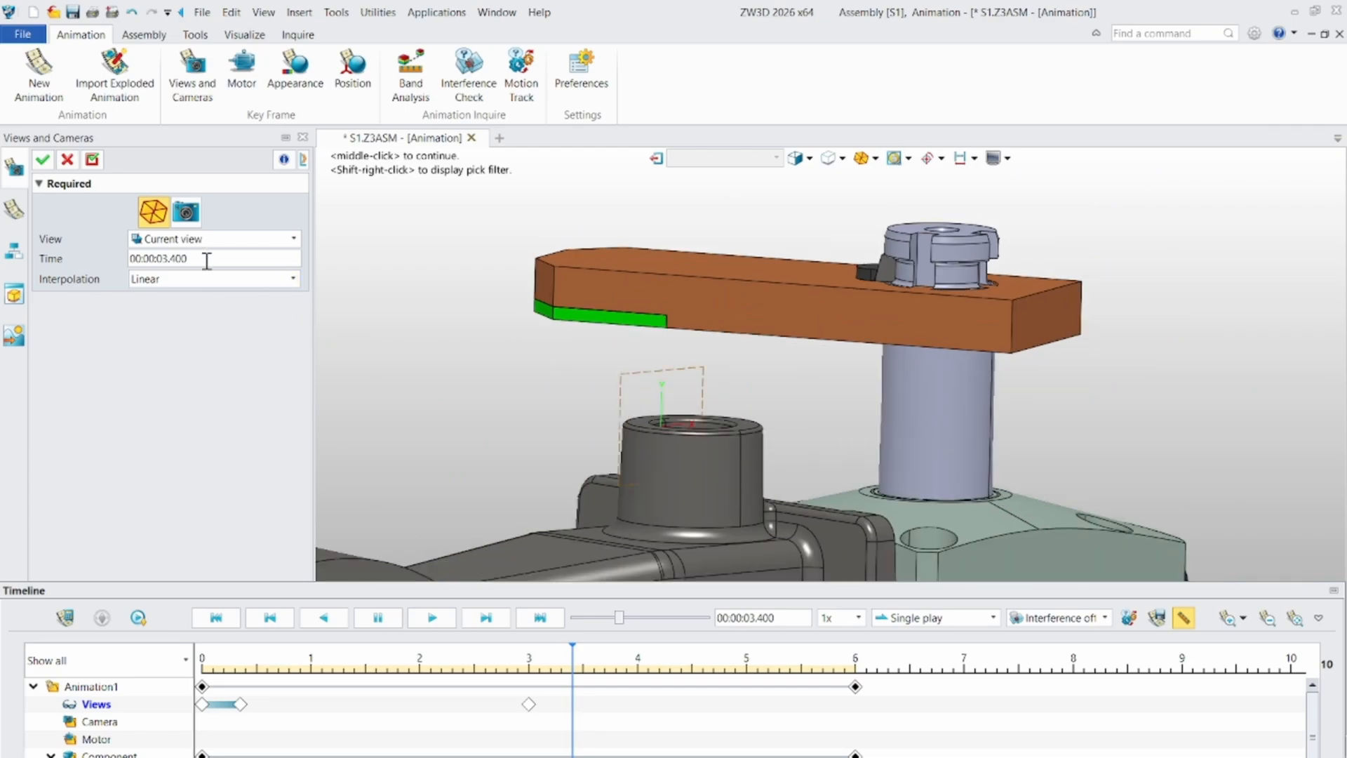
click(44, 160)
- Play Animation1 from its start to check the timing of the quick view changes to each clamp
scroll(492, 421, down, 4)
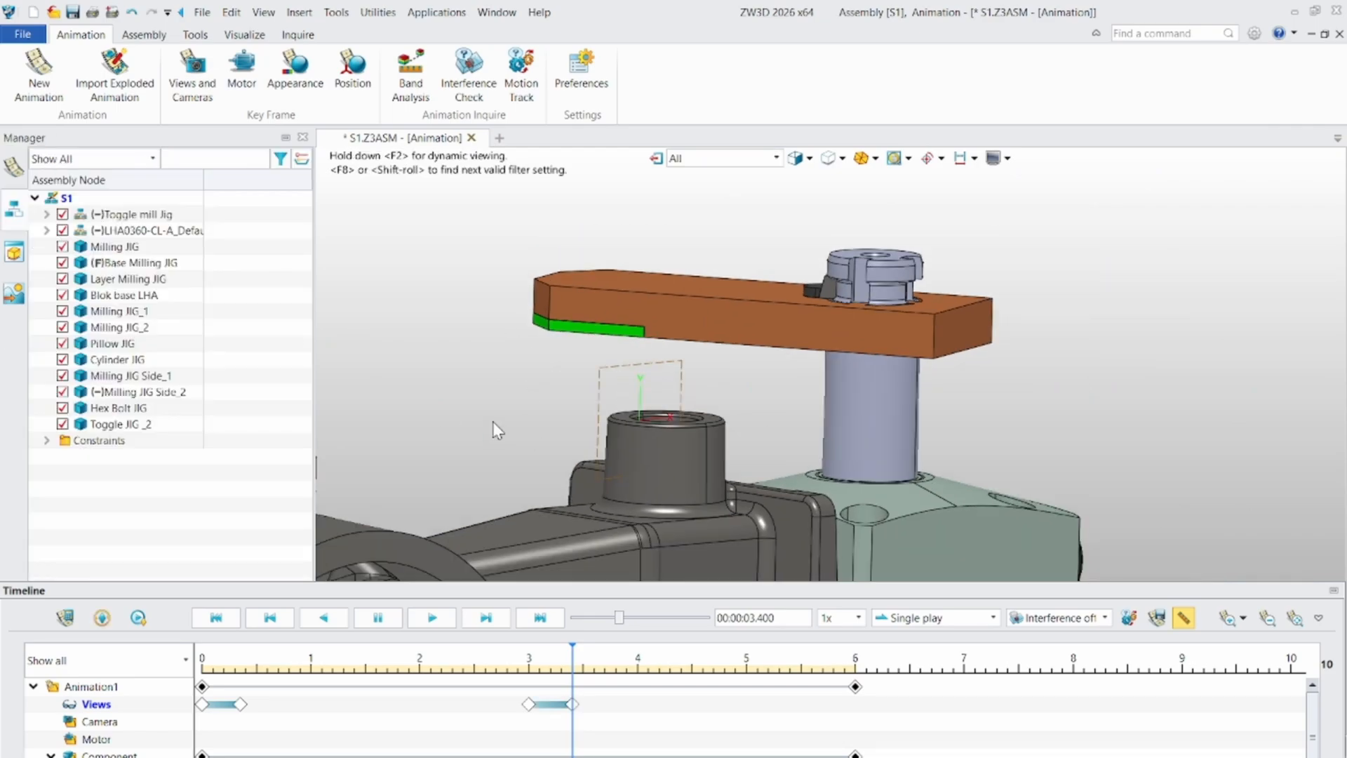
middle_drag(632, 350, 646, 328)
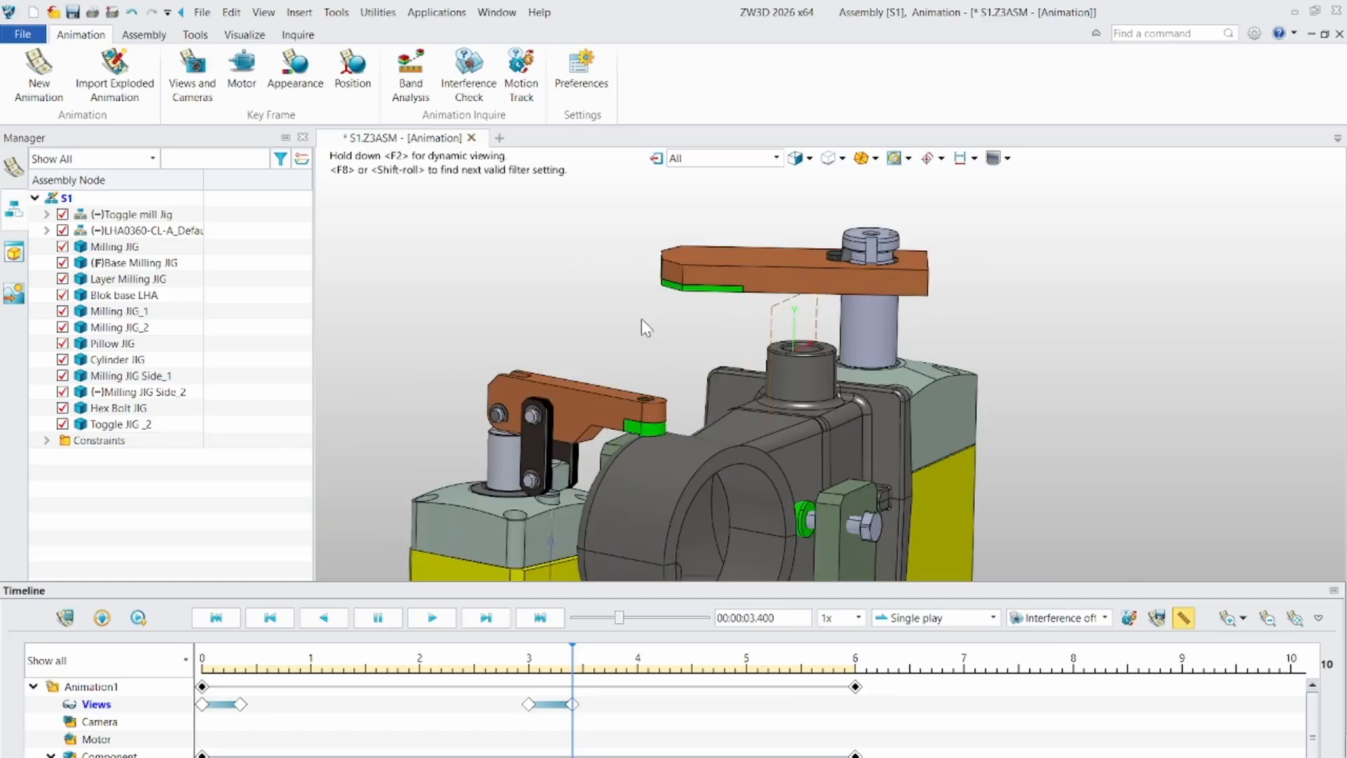
click(215, 617)
click(433, 619)
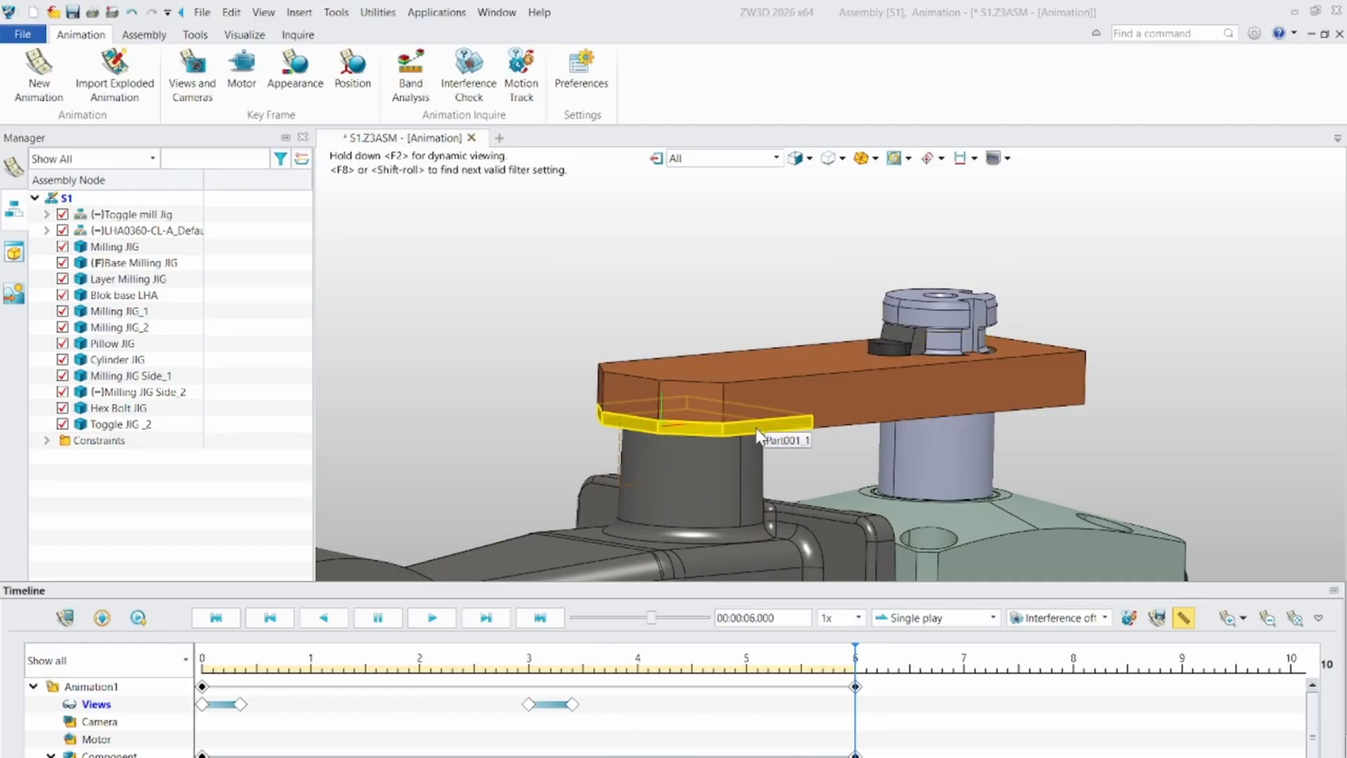
scroll(751, 430, down, 3)
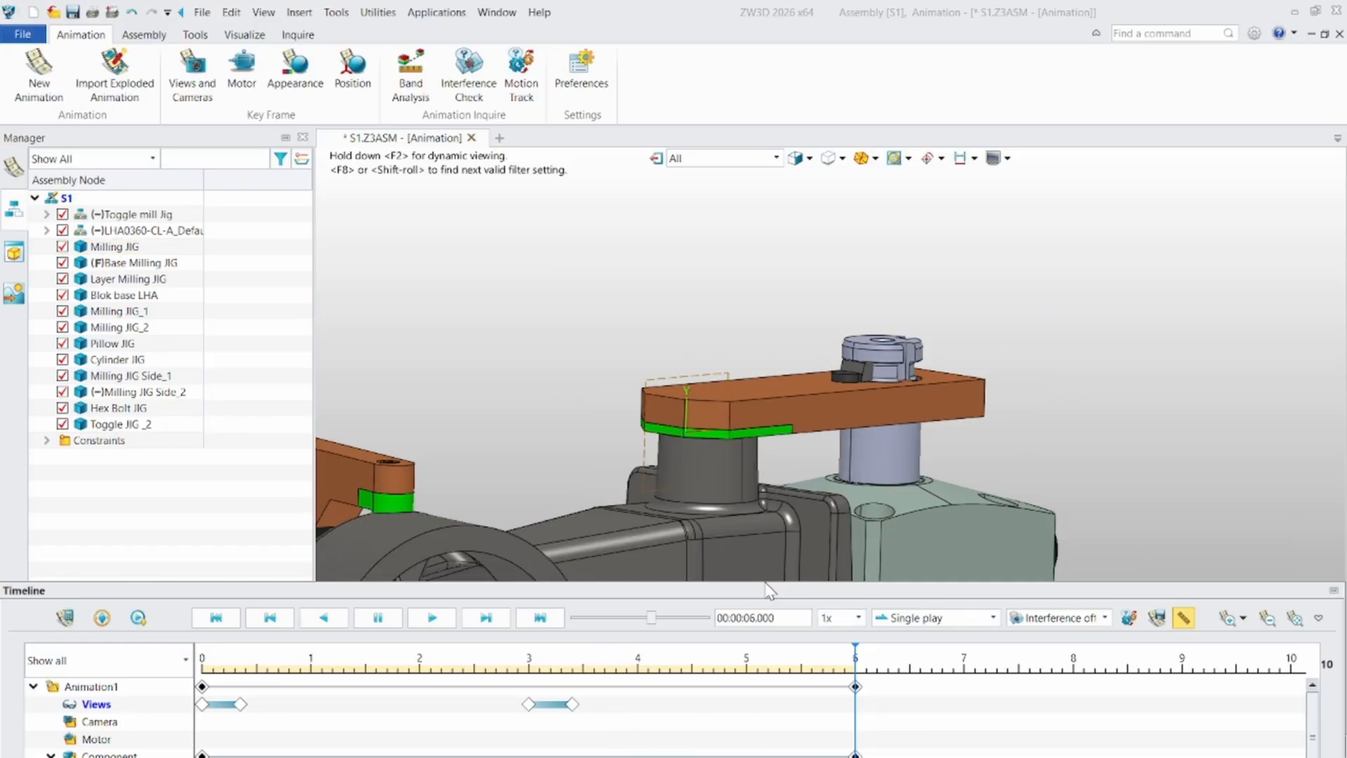
- Retime the Milling JIG's Angle and Distance constraint key frames to run from 4 to 8 seconds
drag(767, 581, 767, 193)
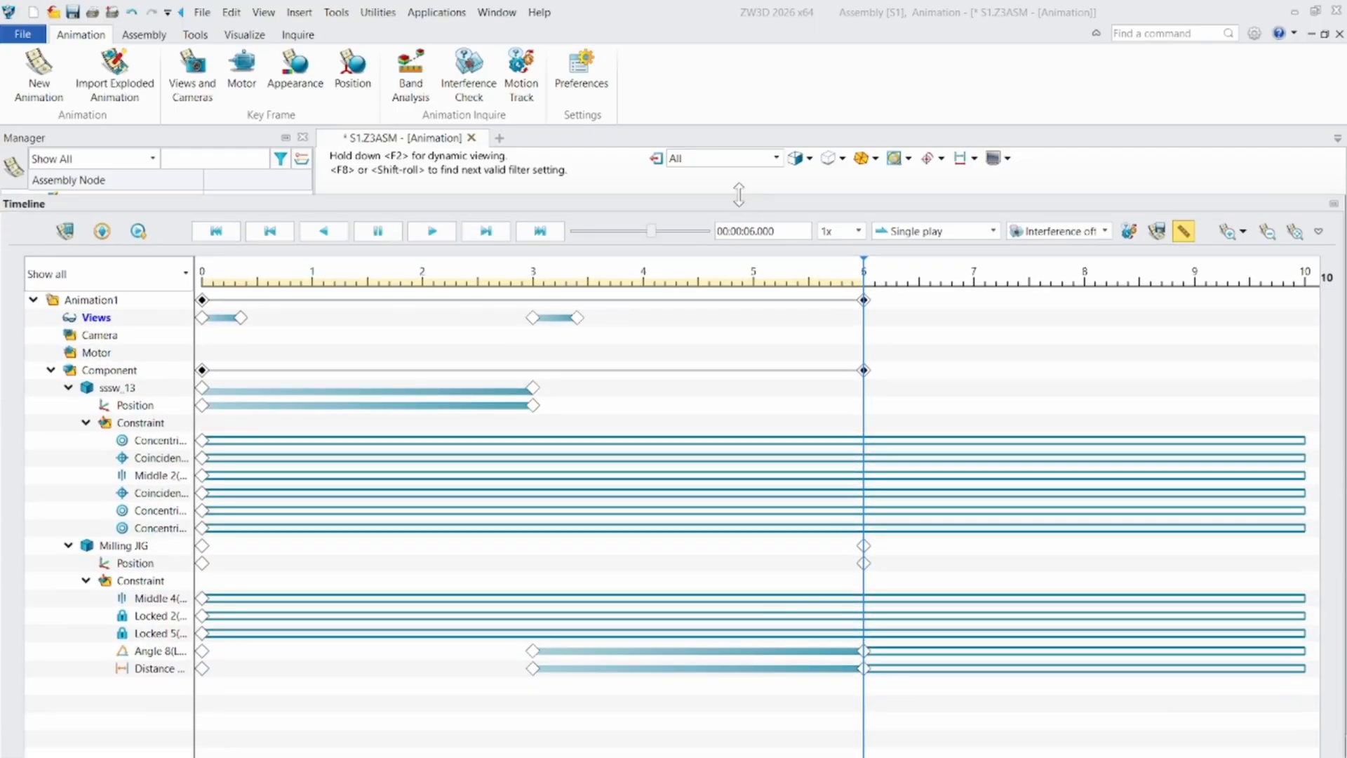
drag(863, 650, 1086, 630)
drag(864, 668, 1086, 668)
drag(533, 668, 644, 664)
- Retime the second Views transition to about 3.45 to 4 seconds and the sssw_13 motion to about 0.25 to 3.3 seconds
drag(577, 317, 644, 327)
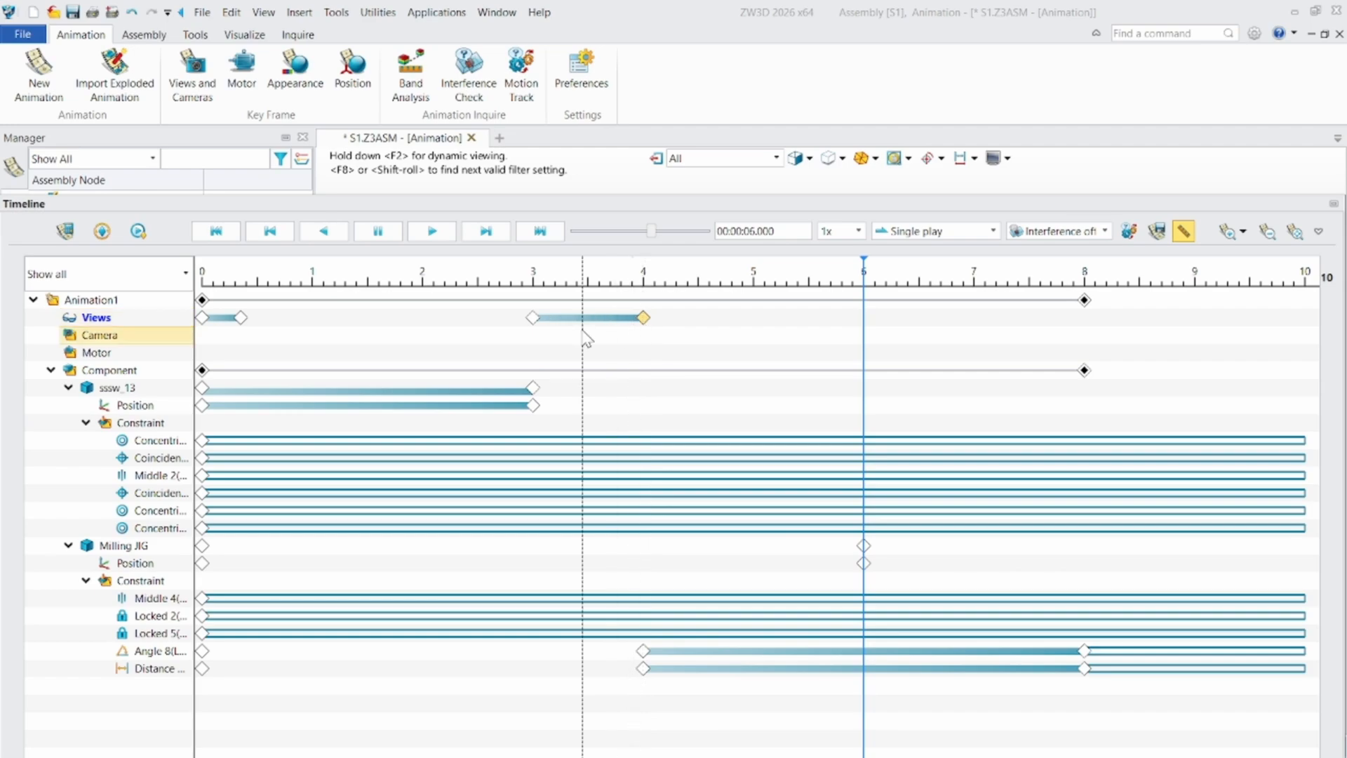
drag(533, 317, 583, 318)
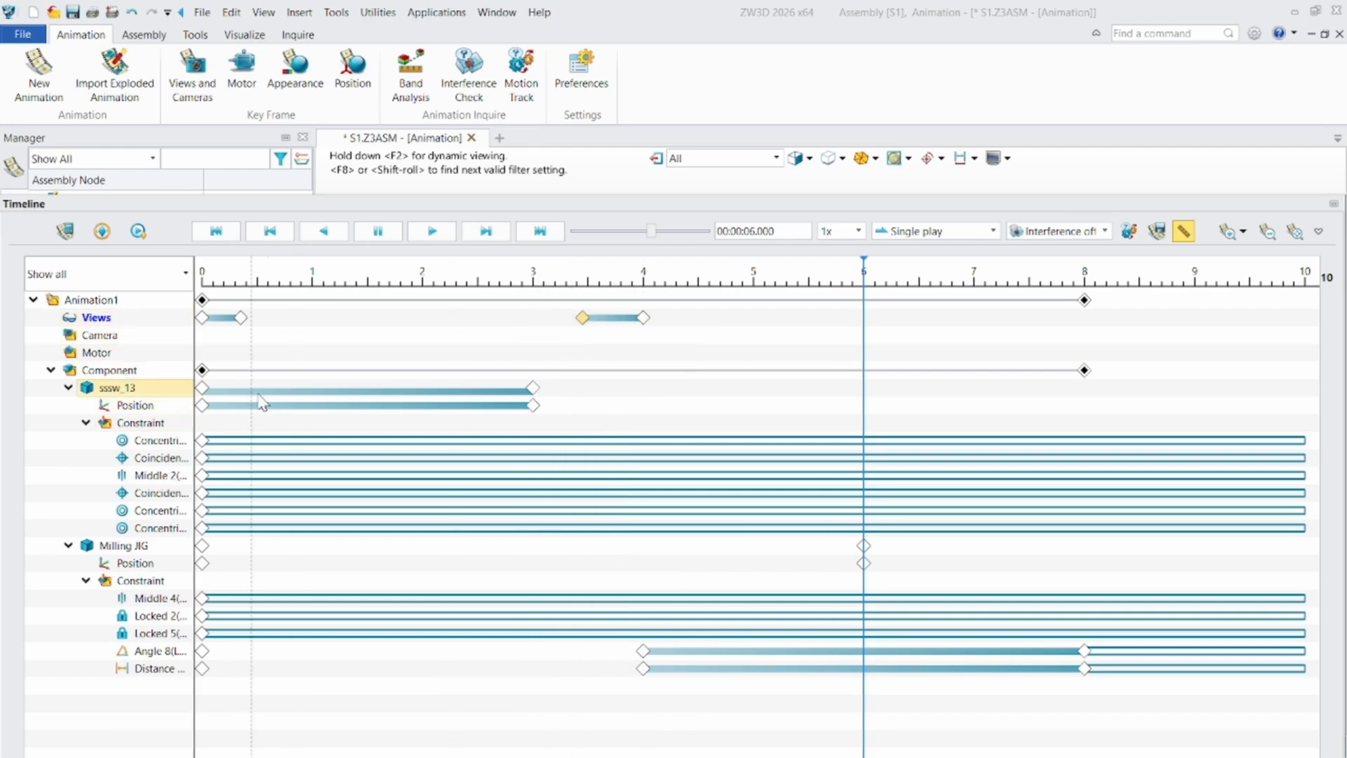
drag(534, 388, 566, 381)
ctrl+drag(203, 387, 231, 385)
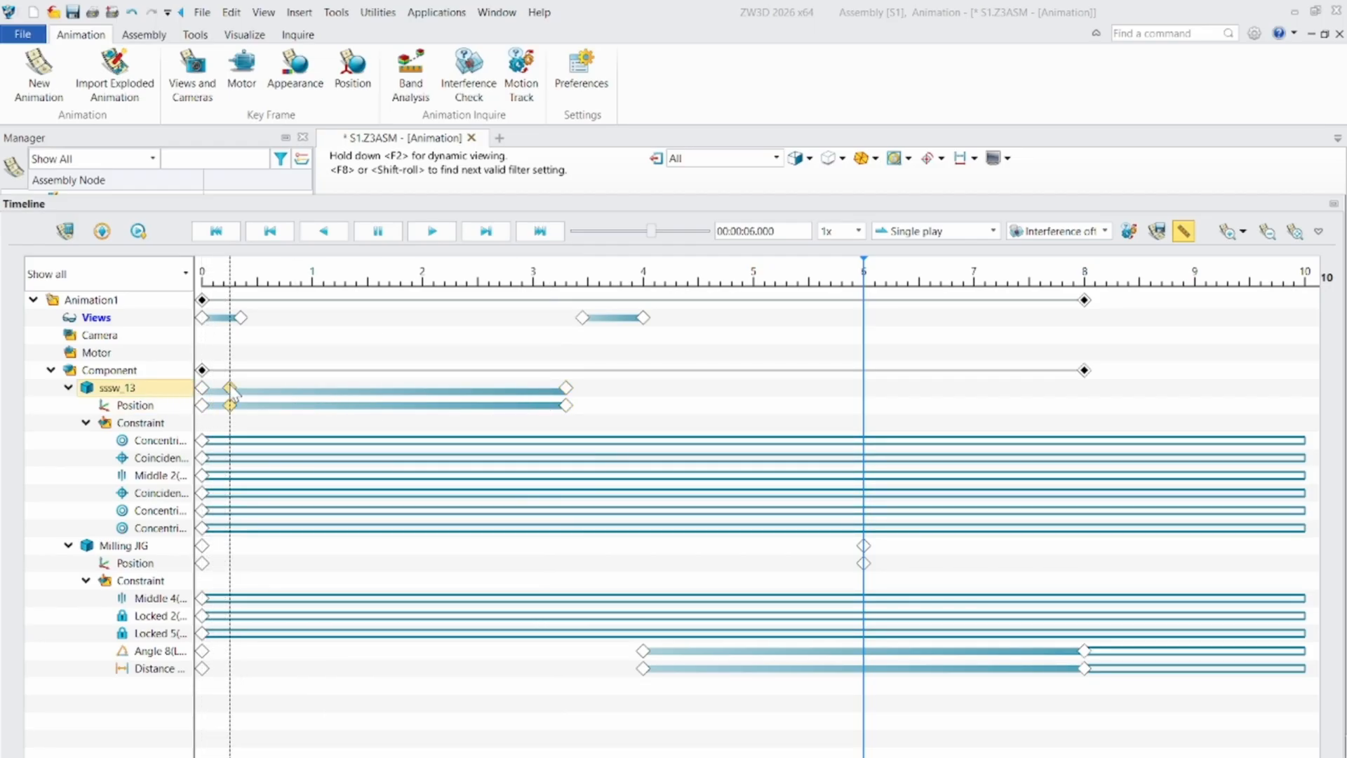
- Extend the two Views transitions so the first ends at 1 second and the second at about 4.5 seconds
drag(240, 318, 313, 319)
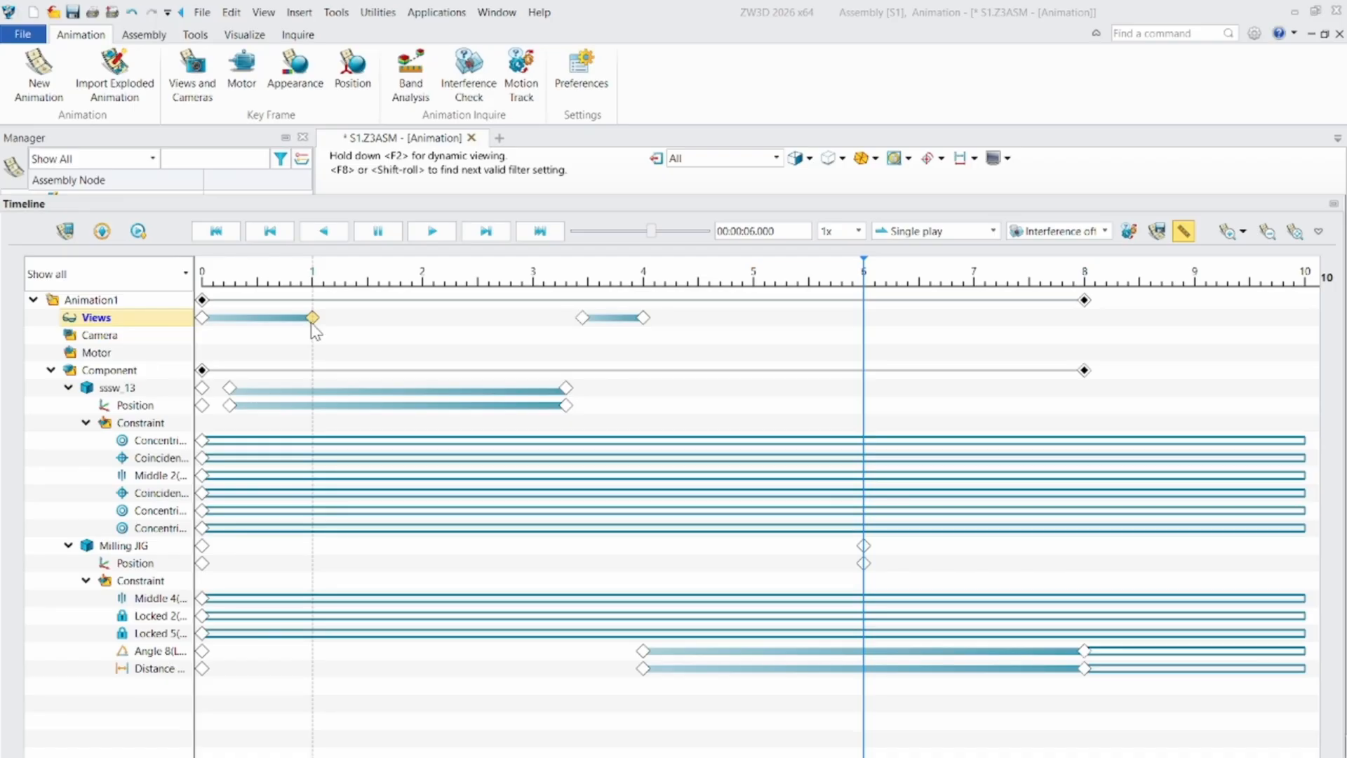
drag(644, 317, 699, 319)
- Enlarge the model area and replay Animation1 from its start to check the retimed clamp and view movements
drag(655, 208, 638, 533)
scroll(625, 428, down, 2)
right_drag(623, 430, 625, 393)
scroll(624, 393, down, 4)
middle_drag(621, 391, 829, 293)
scroll(787, 403, down, 2)
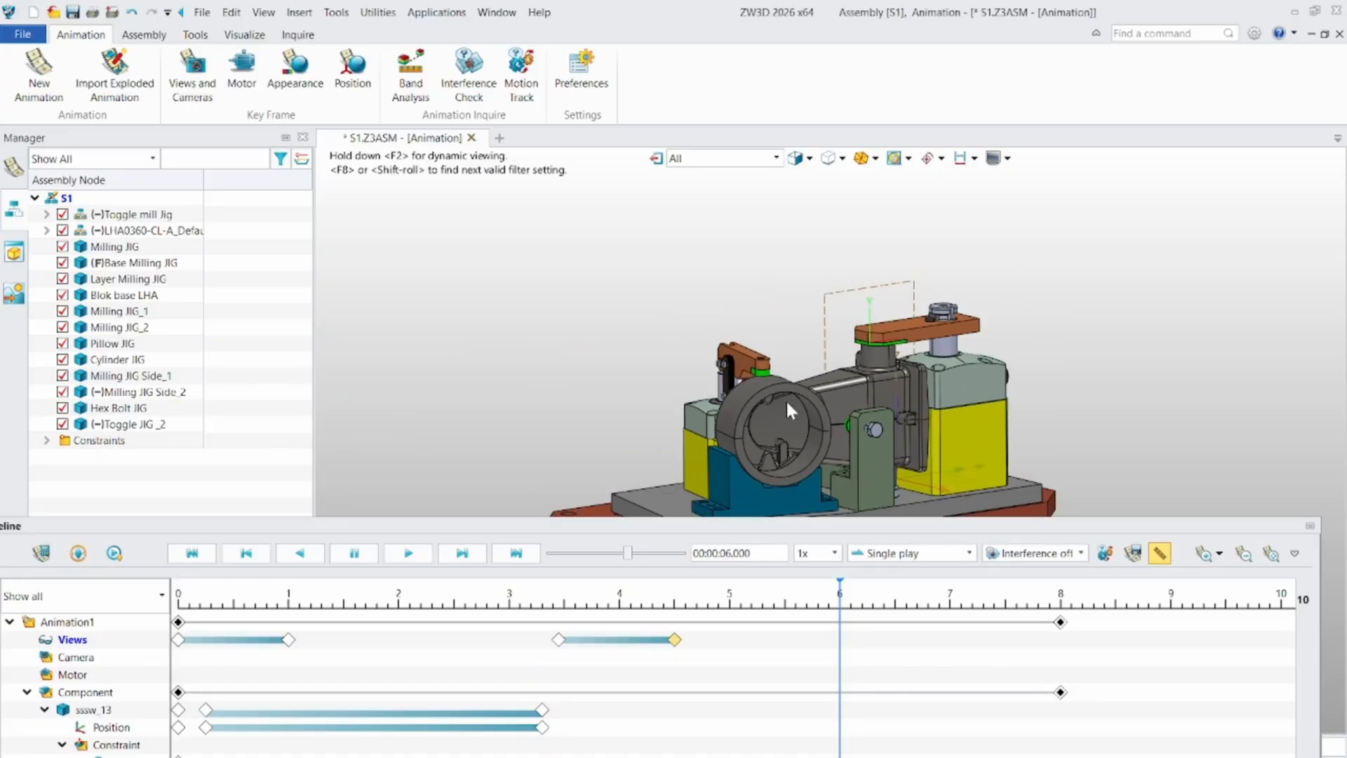
scroll(800, 411, up, 2)
click(192, 553)
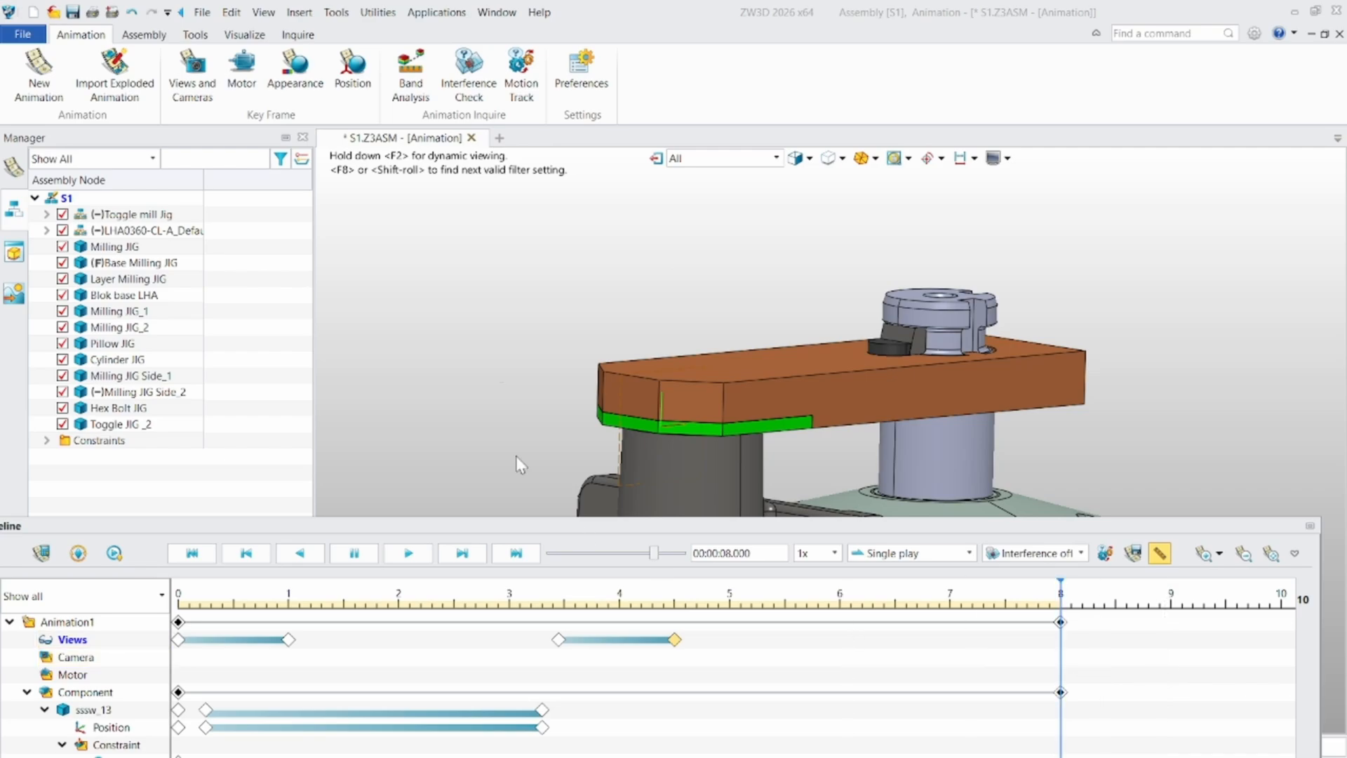
middle_drag(513, 321, 548, 312)
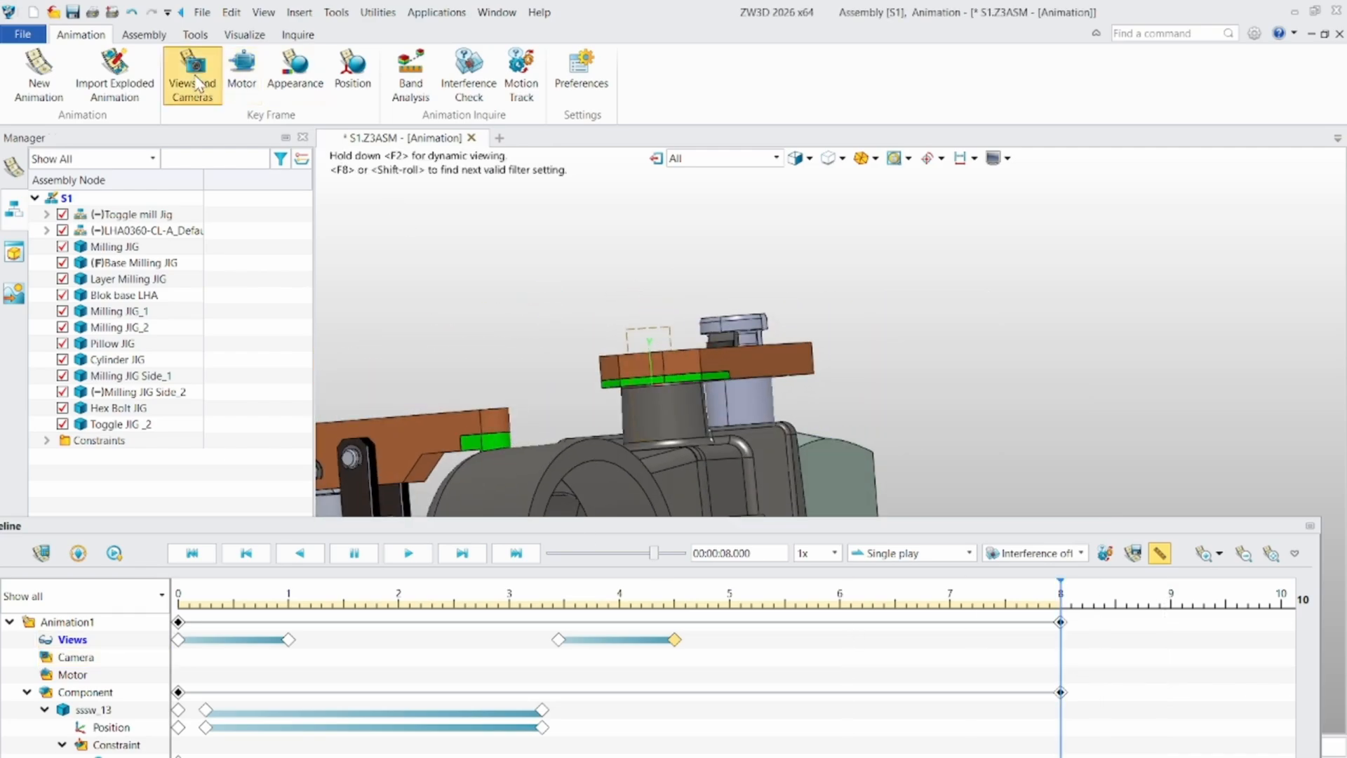
click(193, 67)
click(68, 158)
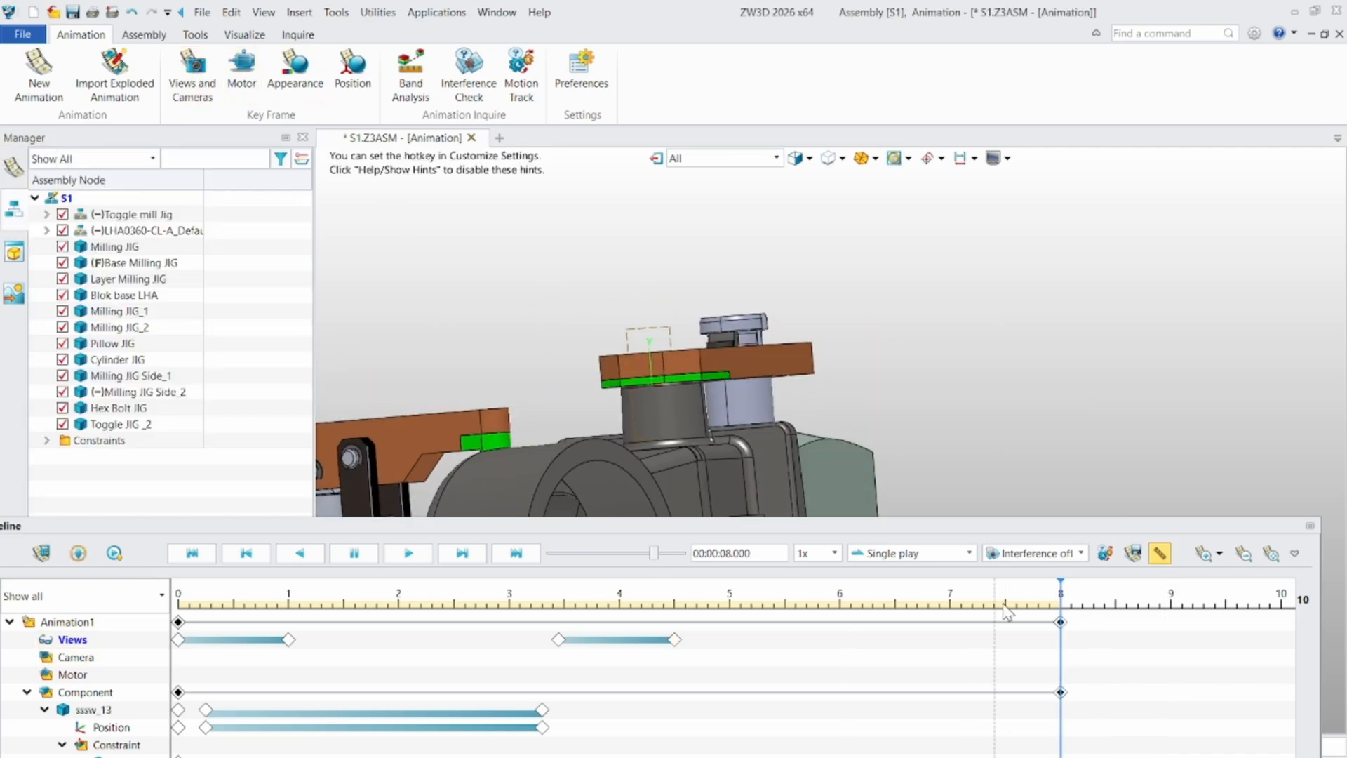
right_click(1064, 645)
click(1102, 648)
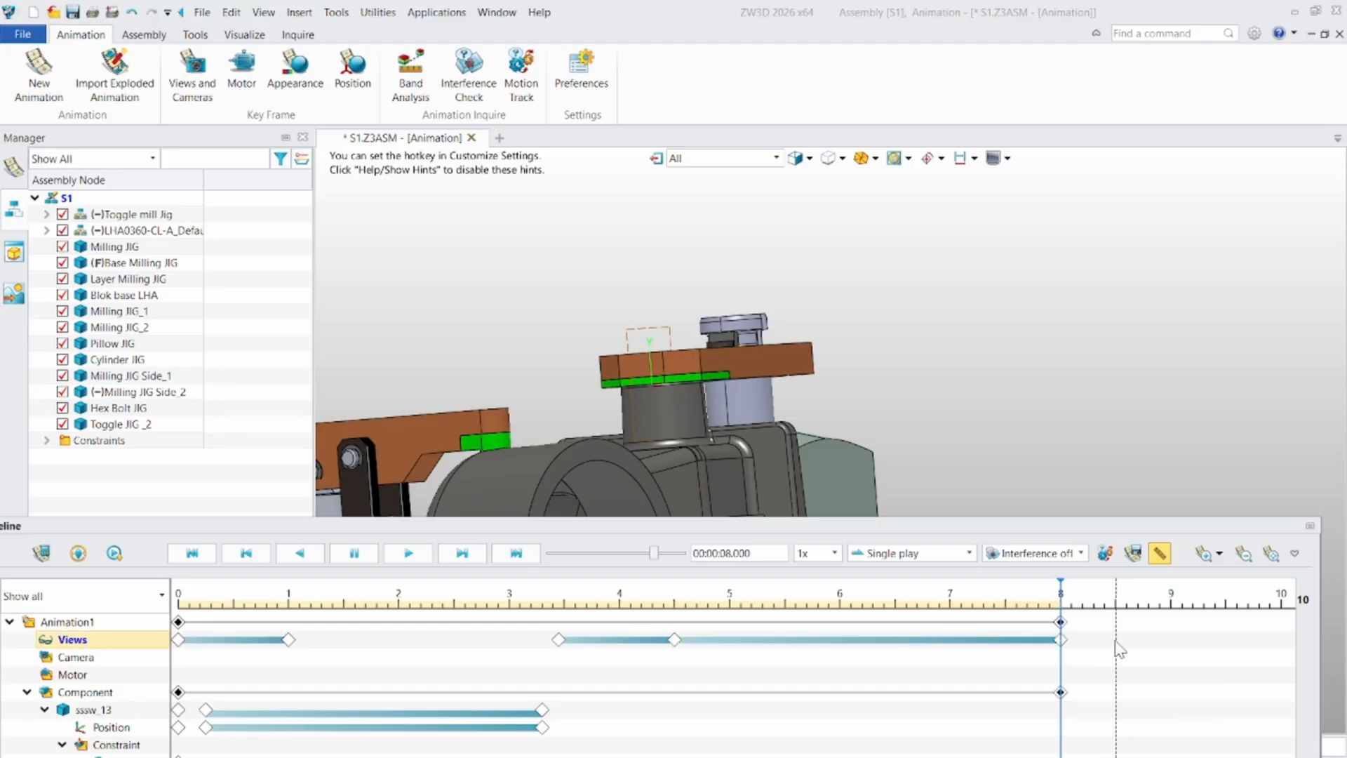
click(1050, 640)
key(Delete)
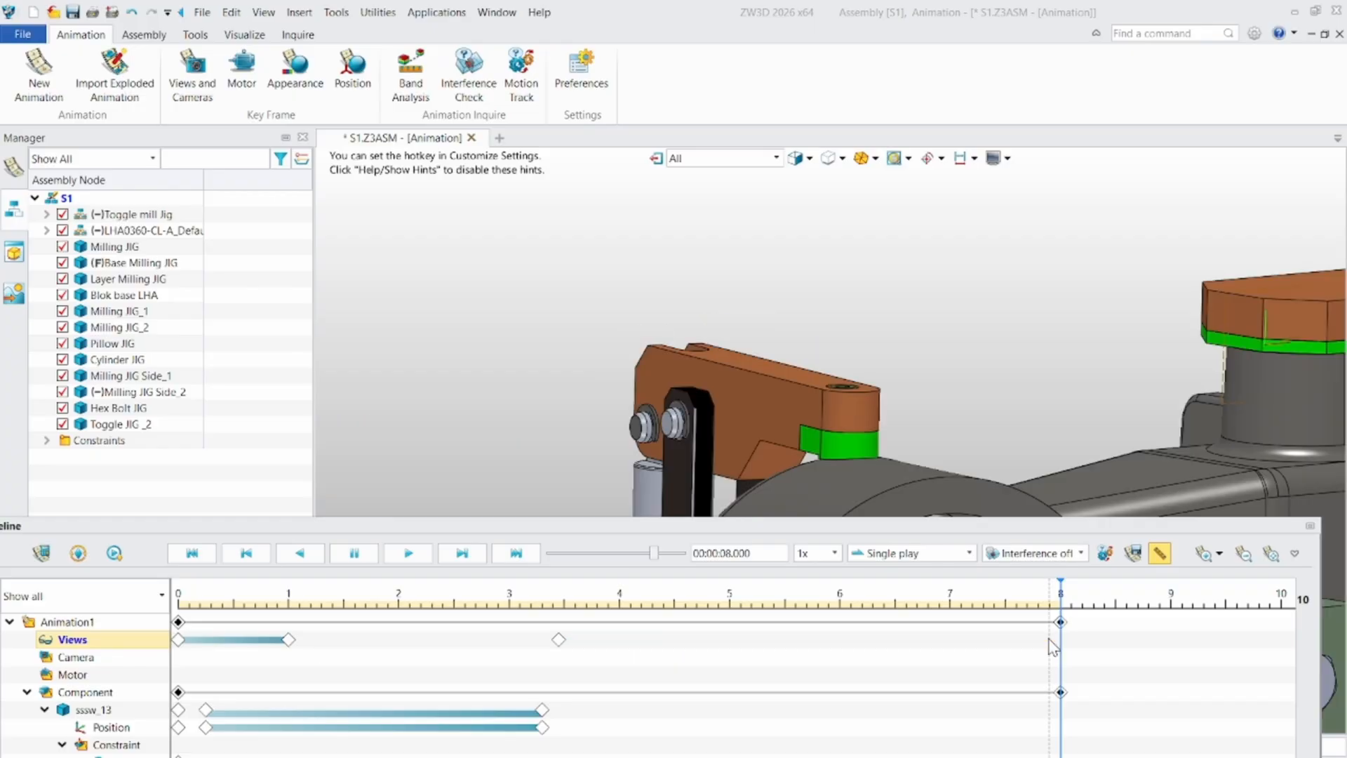
key(ctrl+z)
key(ctrl+z)
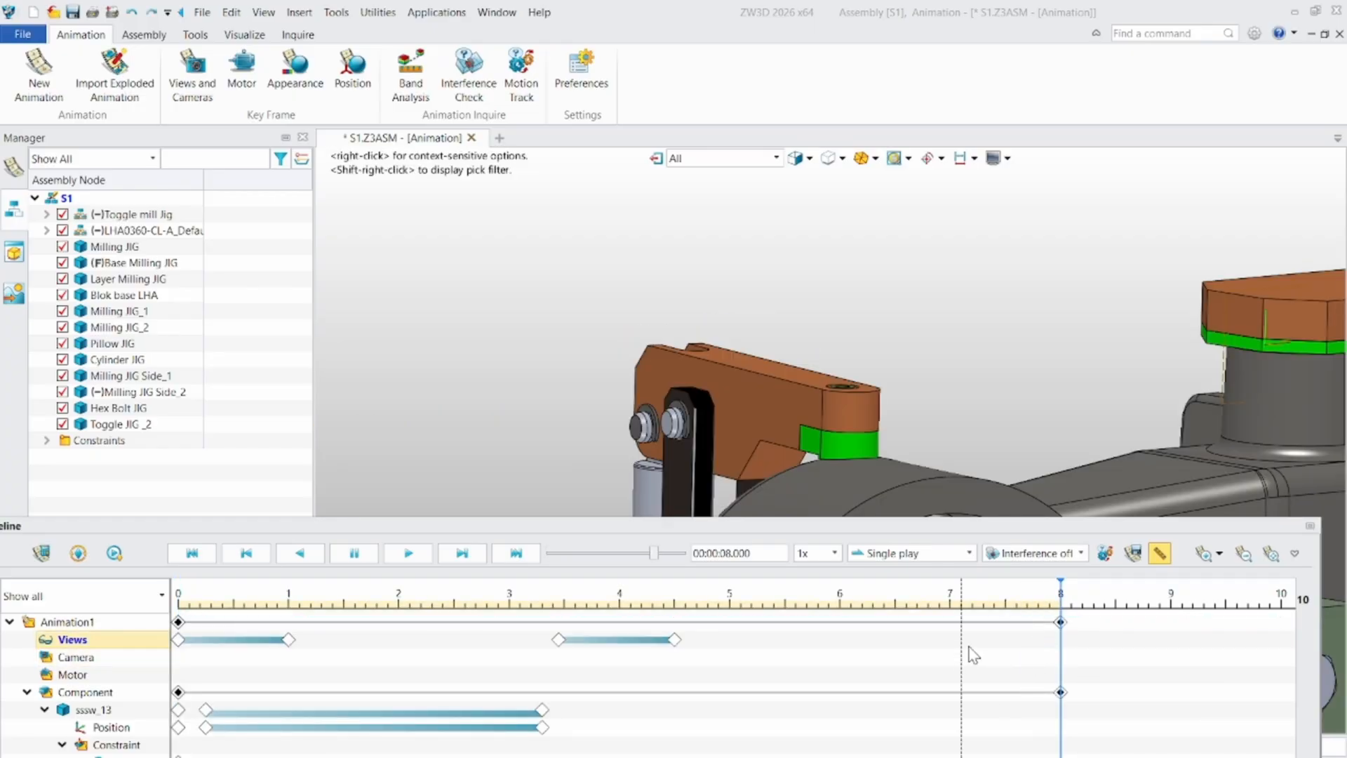
- Add a Views key frame at about 7.45 seconds to hold the swing clamp close-up
click(995, 656)
right_click(1005, 645)
click(1034, 654)
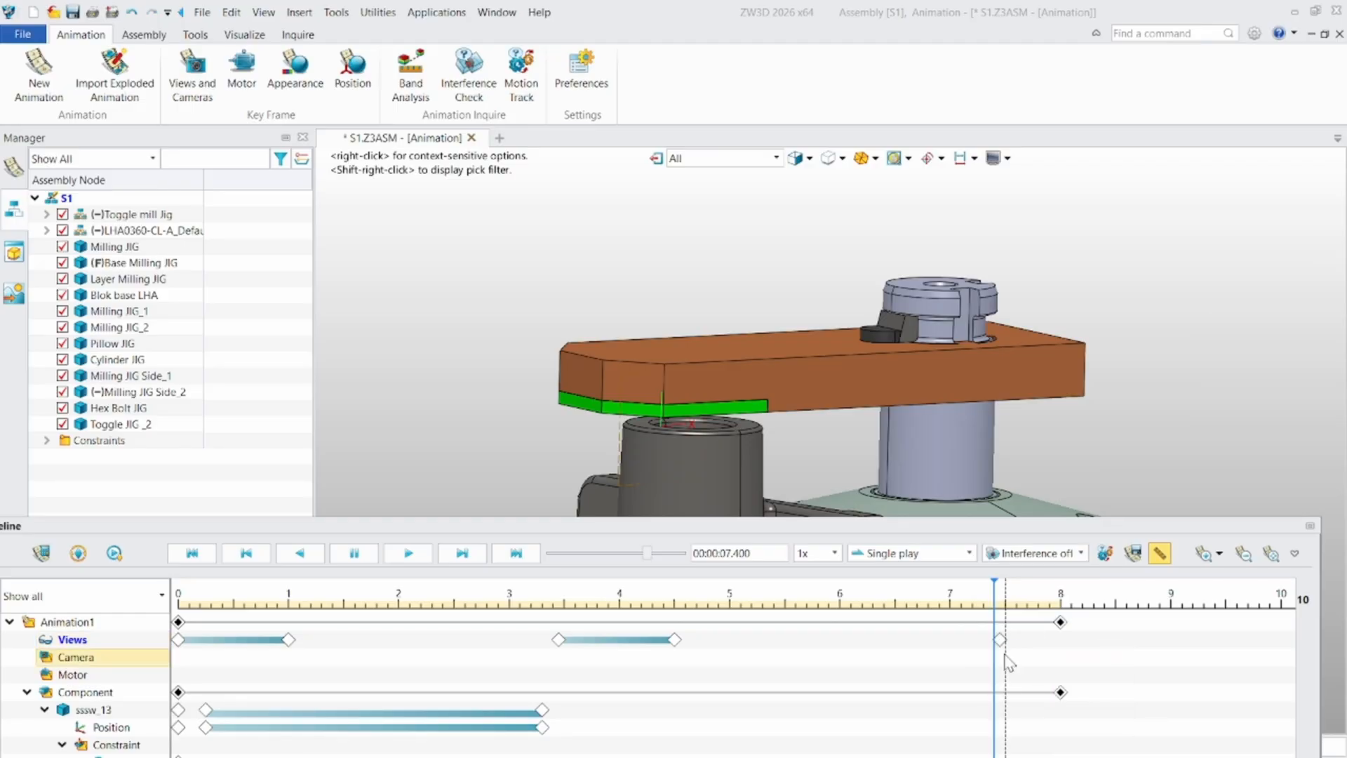
- Add a current-view key frame at 9 seconds with linear interpolation, showing the whole milling jig from an angled overview
click(1063, 652)
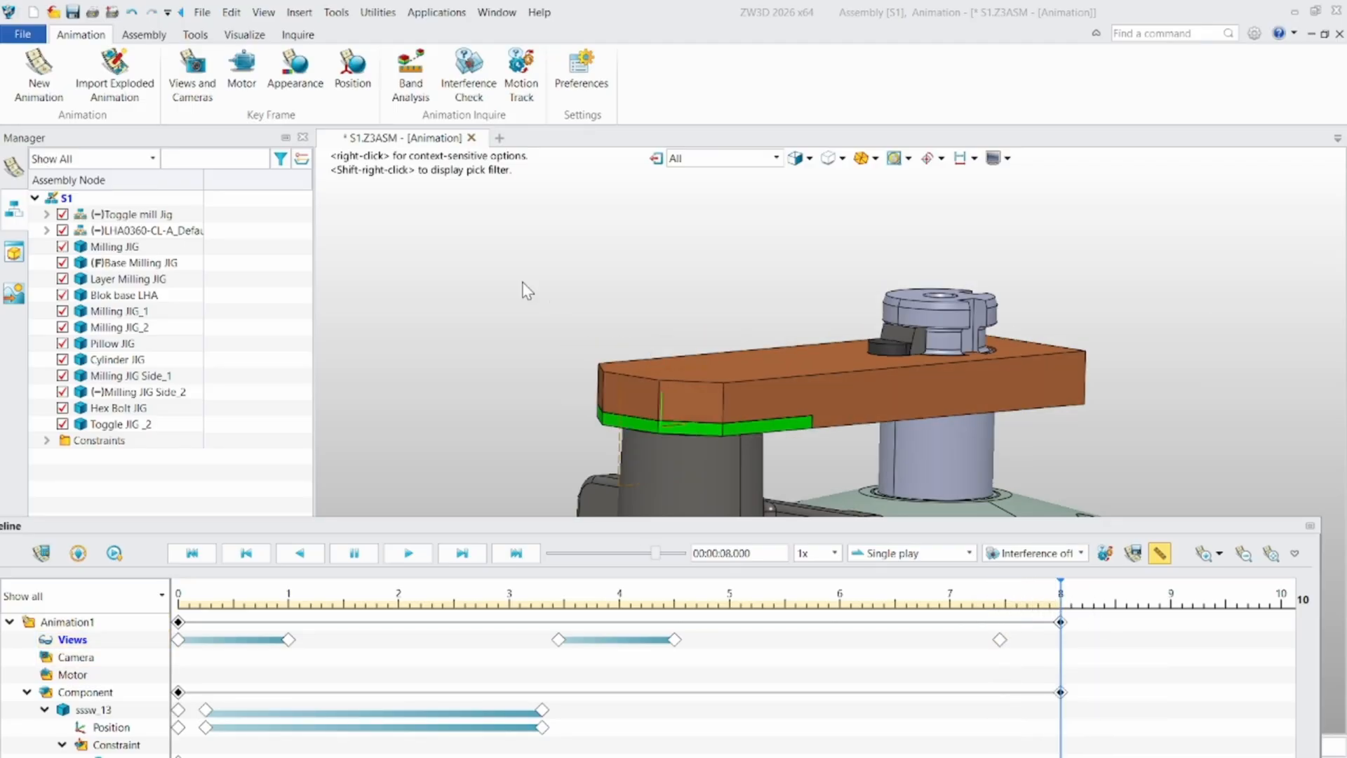
scroll(908, 388, down, 4)
middle_drag(908, 388, 917, 302)
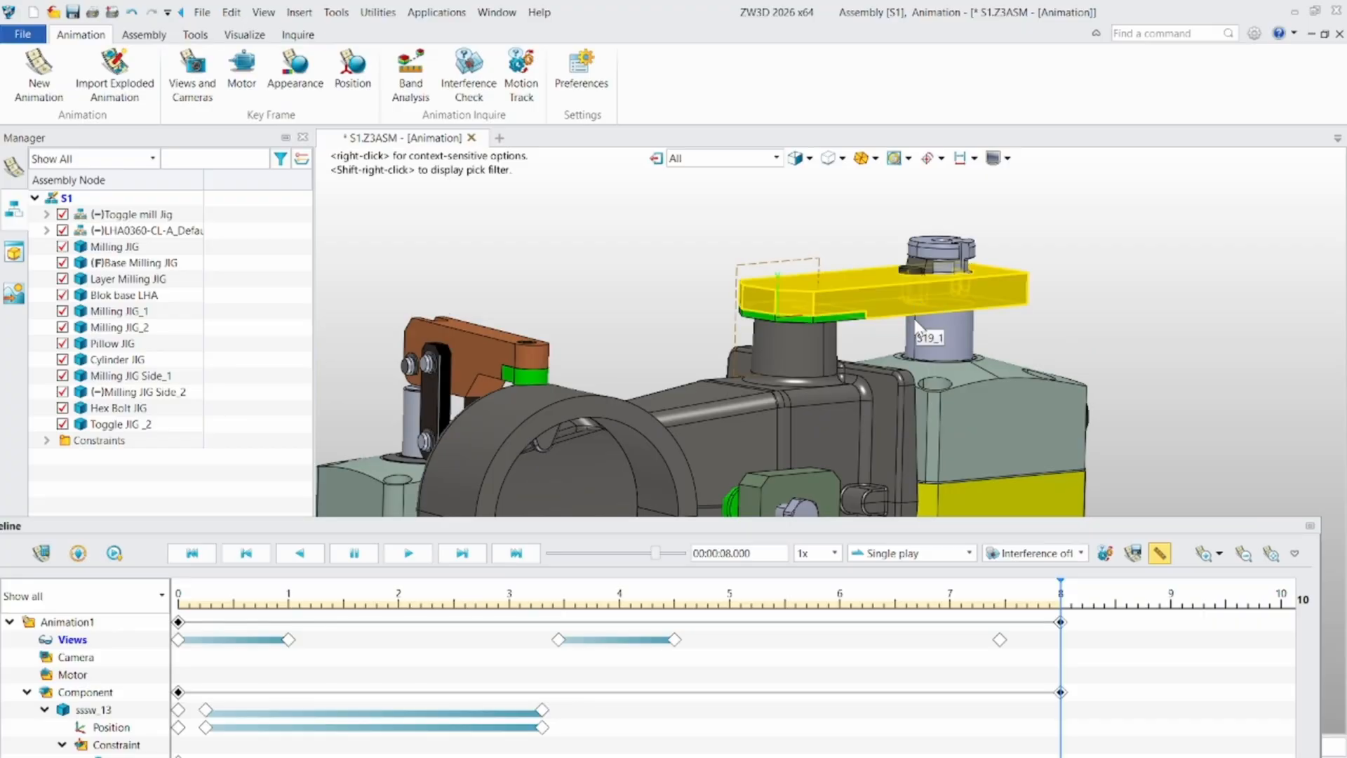
key(ctrl+i)
scroll(917, 416, down, 4)
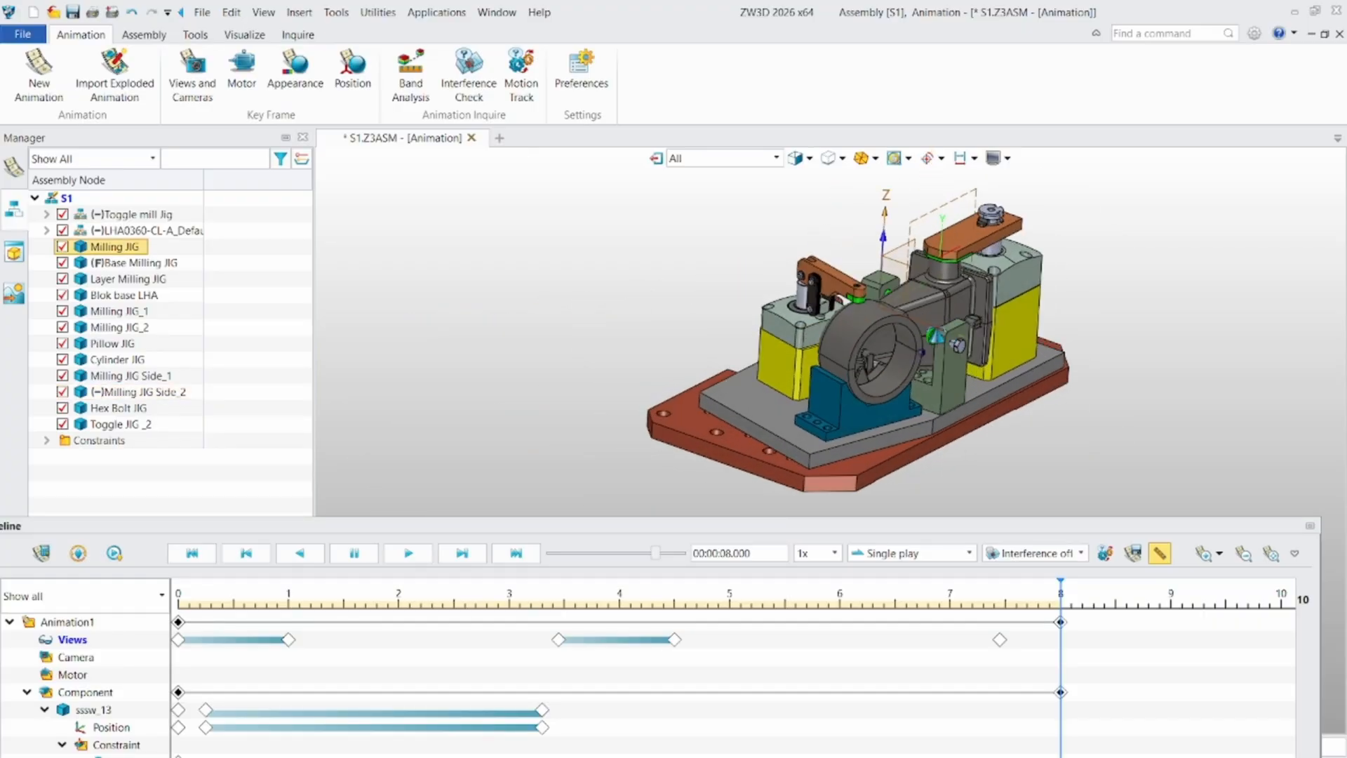
scroll(961, 308, up, 3)
right_drag(949, 338, 887, 318)
middle_drag(887, 318, 876, 323)
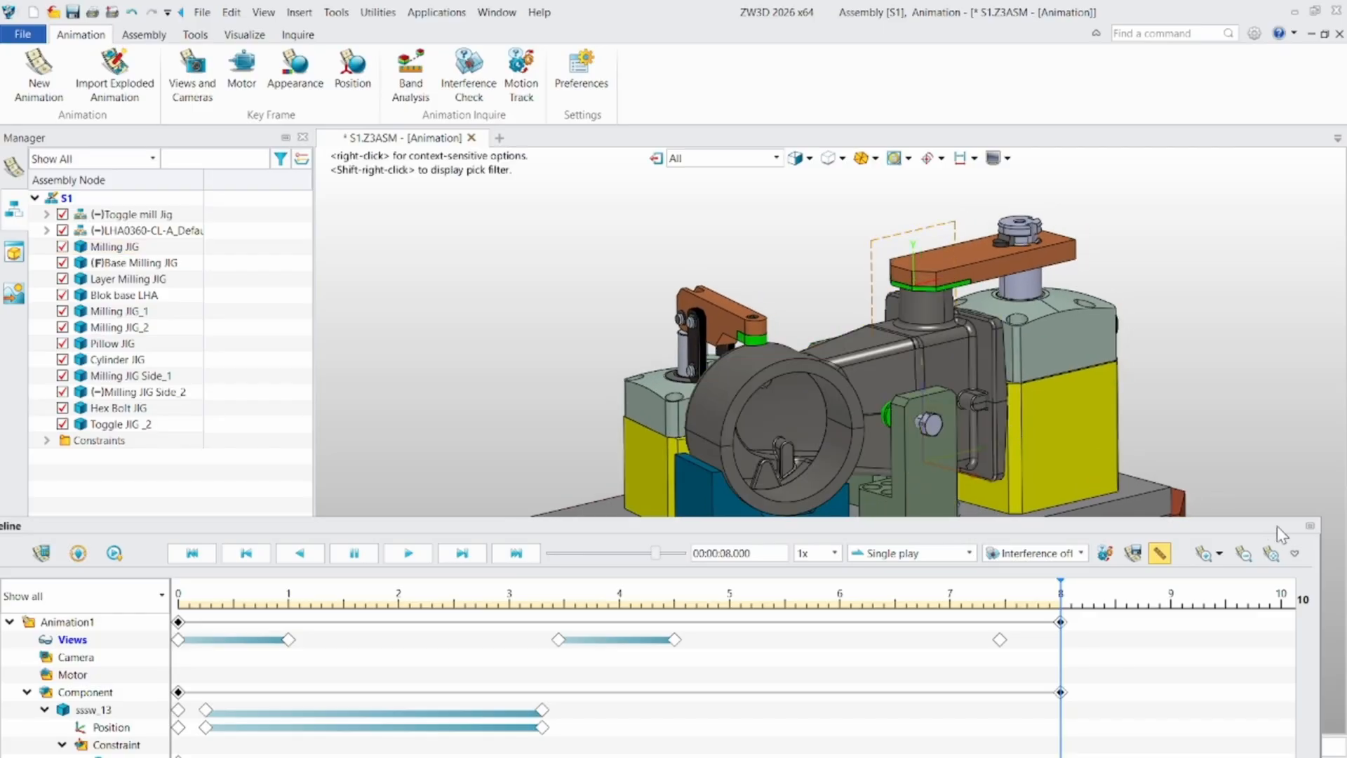
drag(1241, 527, 1244, 668)
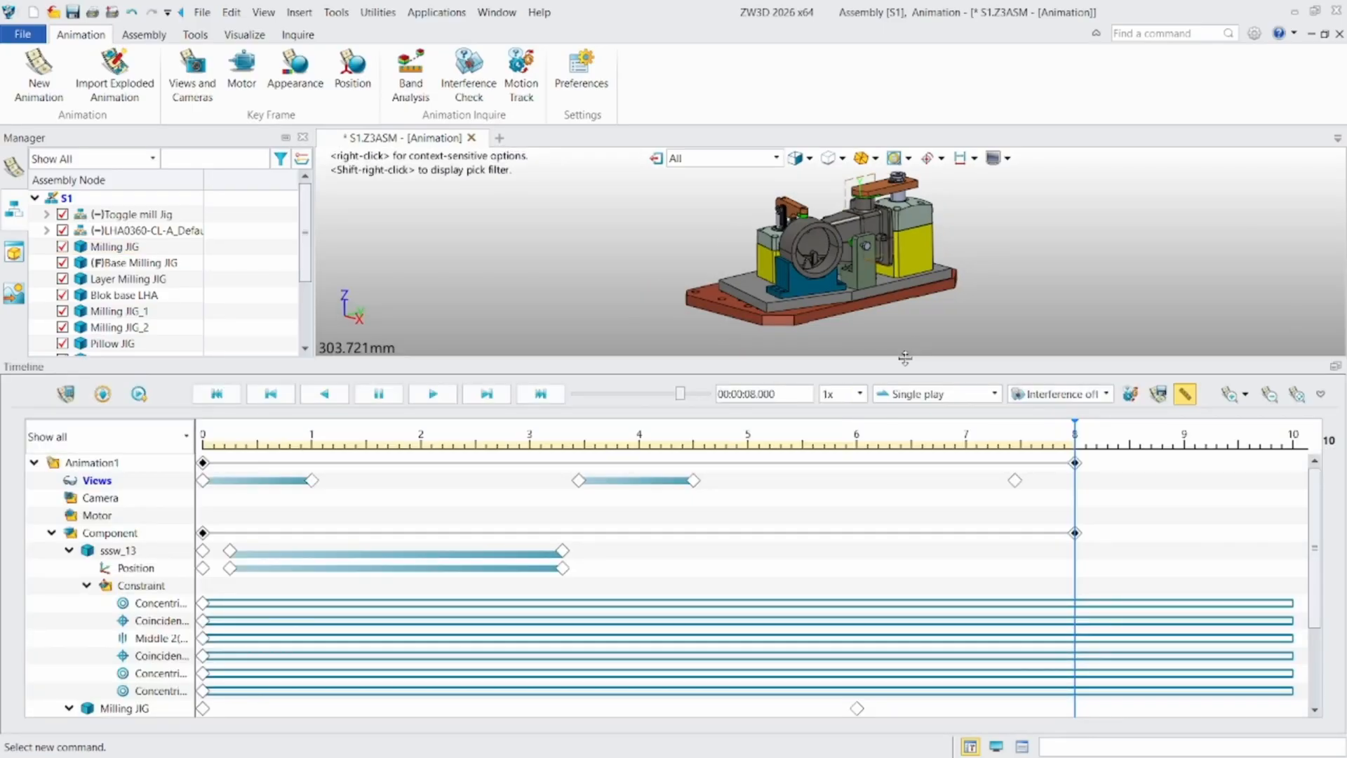
drag(910, 368, 903, 617)
mouse_move(897, 435)
right_down()
mouse_move(922, 427)
mouse_move(905, 470)
mouse_move(917, 449)
mouse_move(898, 456)
right_up()
click(195, 89)
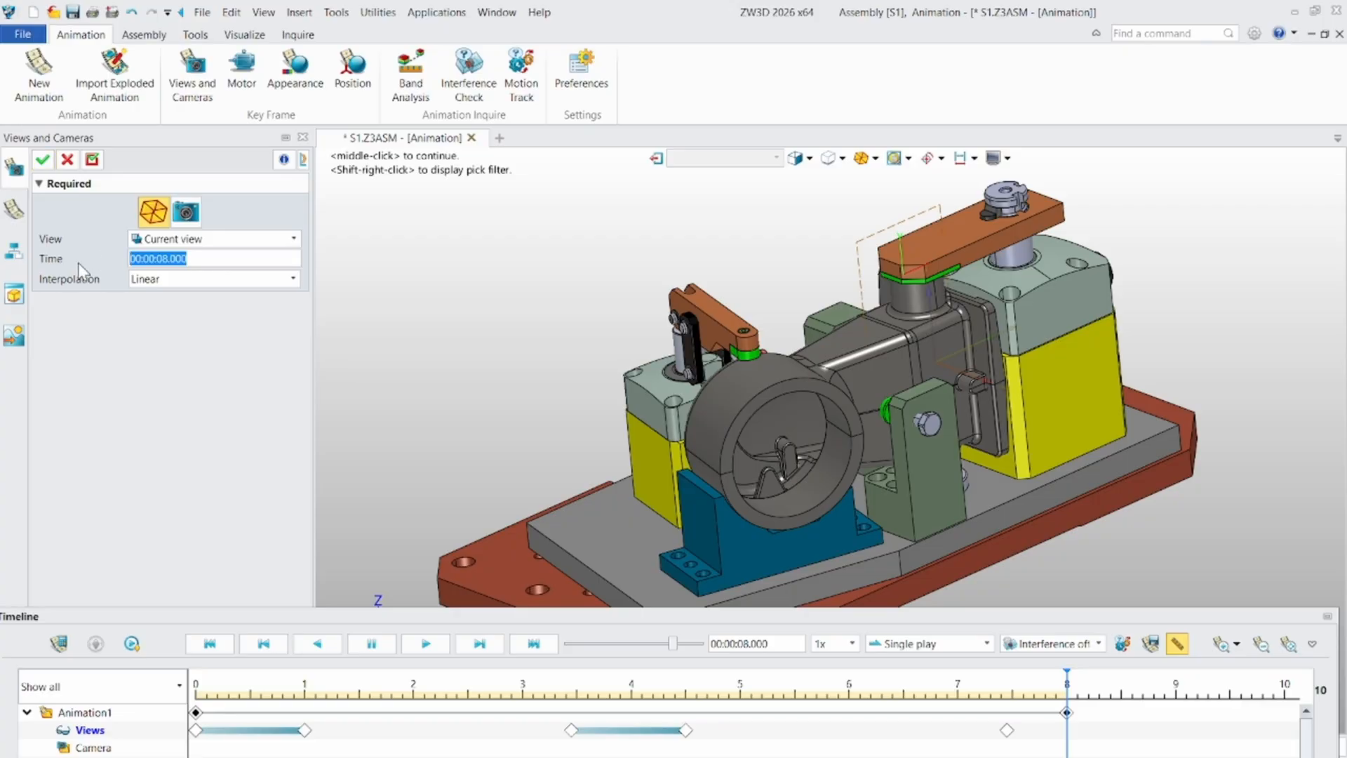
text(9)
click(43, 160)
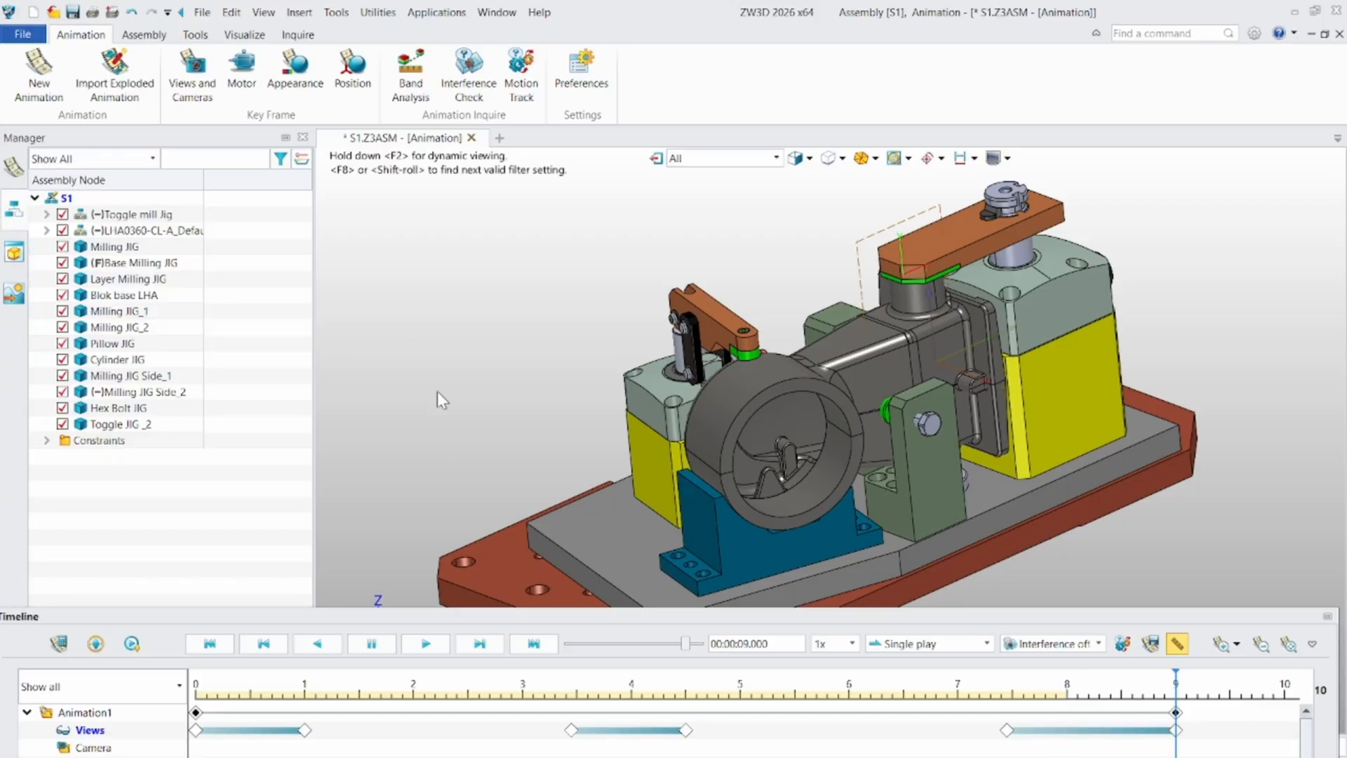
- Replay Animation1 from its start through the final overview and inspect the clamped milling jig from another angle
click(210, 643)
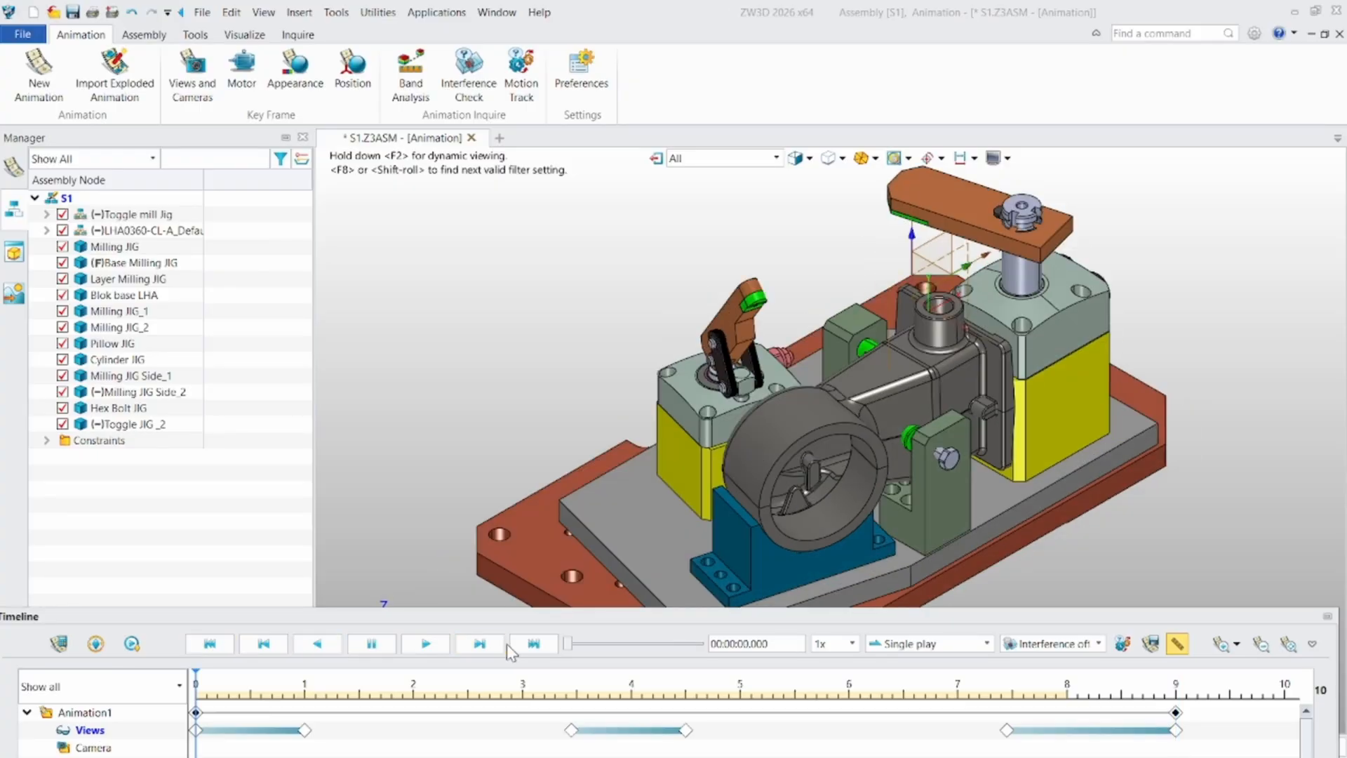
click(426, 643)
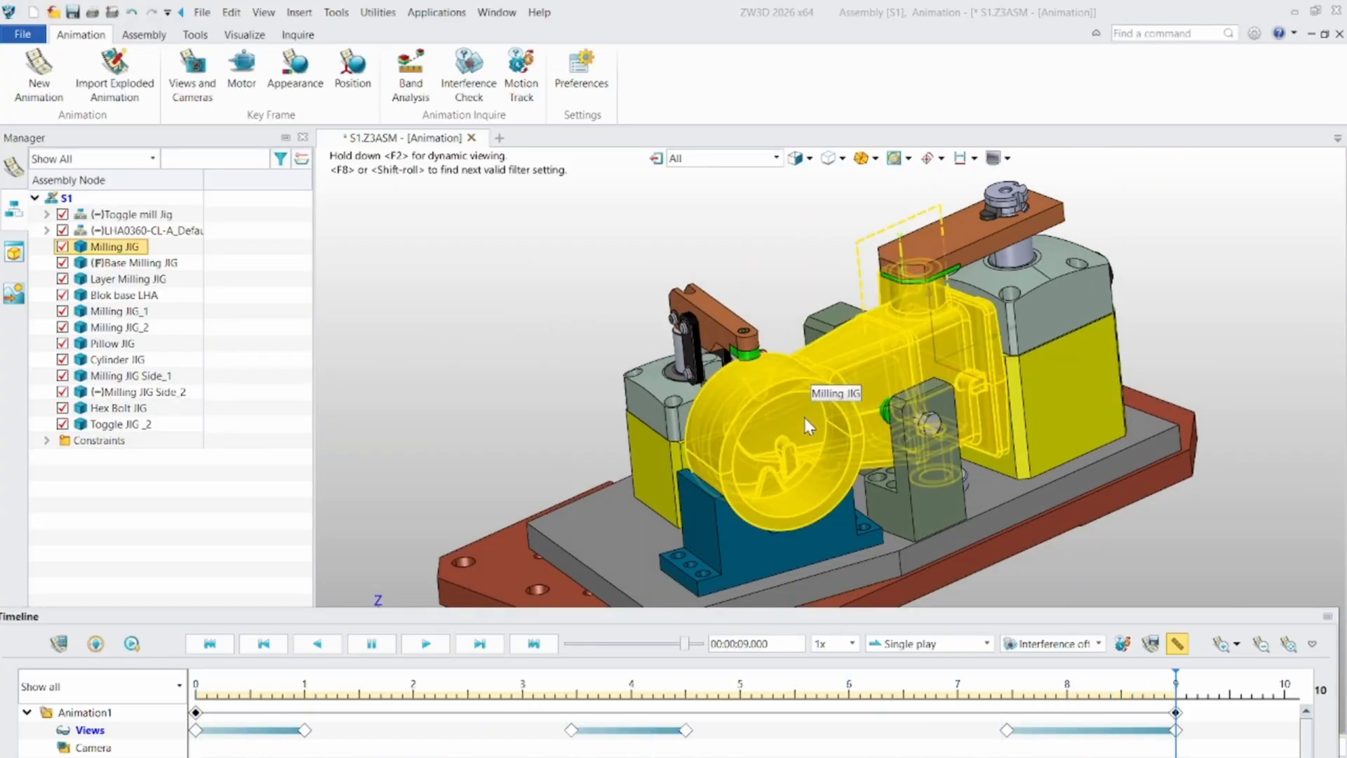
scroll(685, 329, down, 3)
right_drag(687, 452, 768, 435)
scroll(781, 233, up, 3)
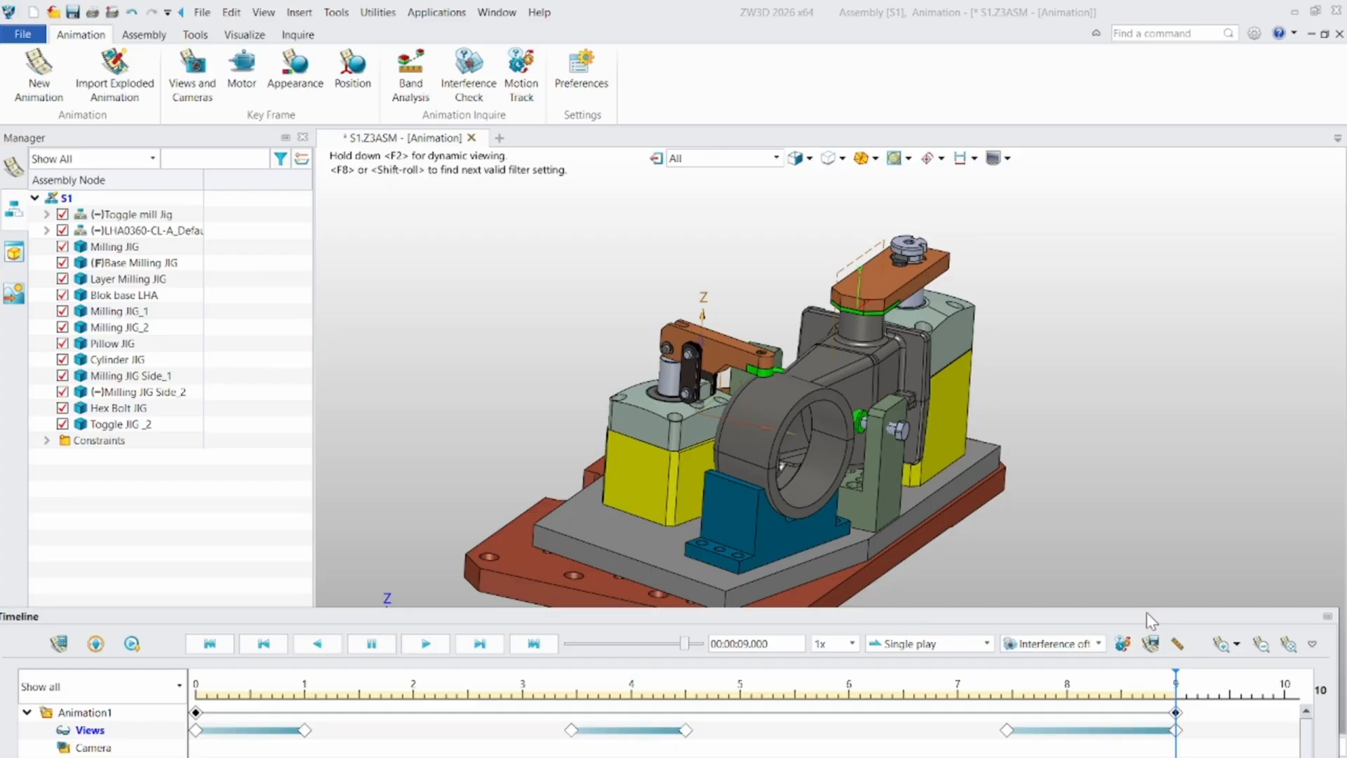
- Set the animation export file to Animation1_001 on the Desktop in MP4 format
click(1151, 644)
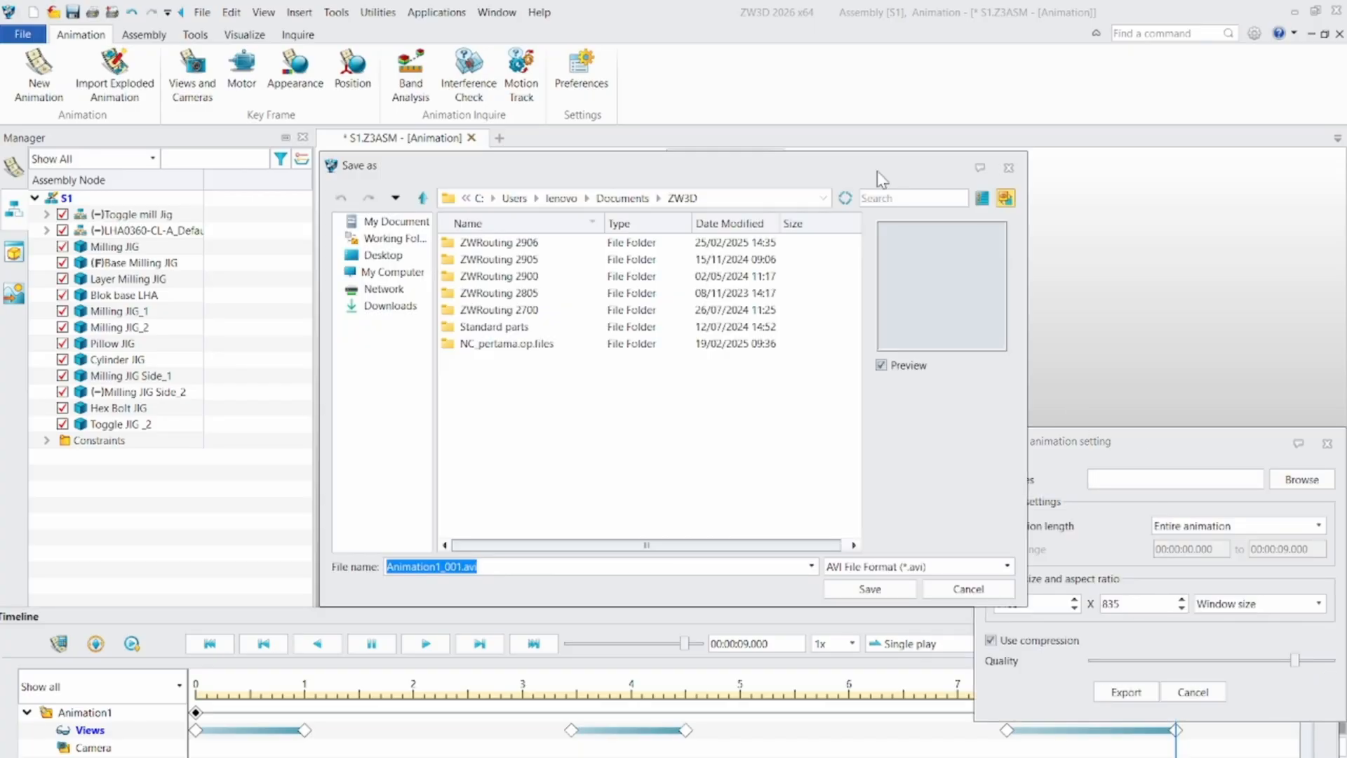
drag(823, 170, 458, 180)
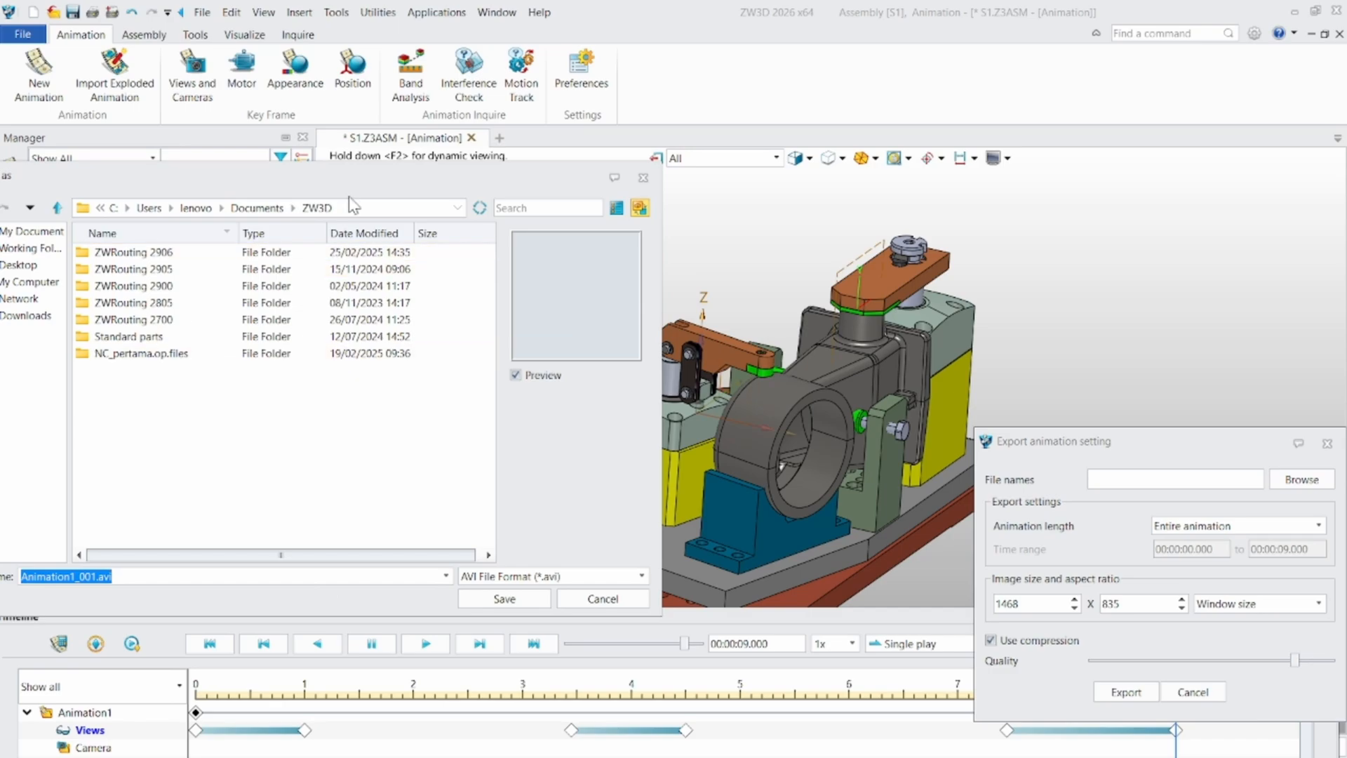
drag(365, 181, 529, 184)
click(182, 268)
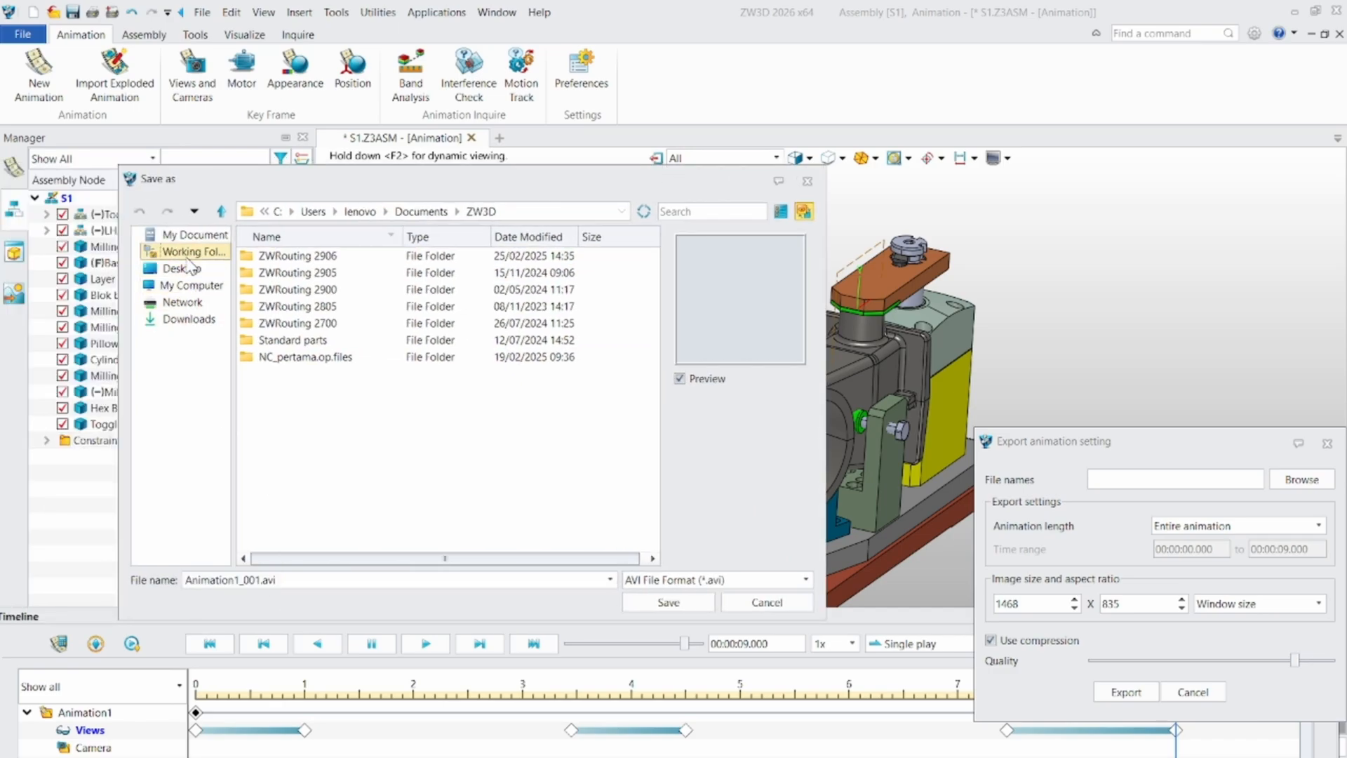
click(698, 580)
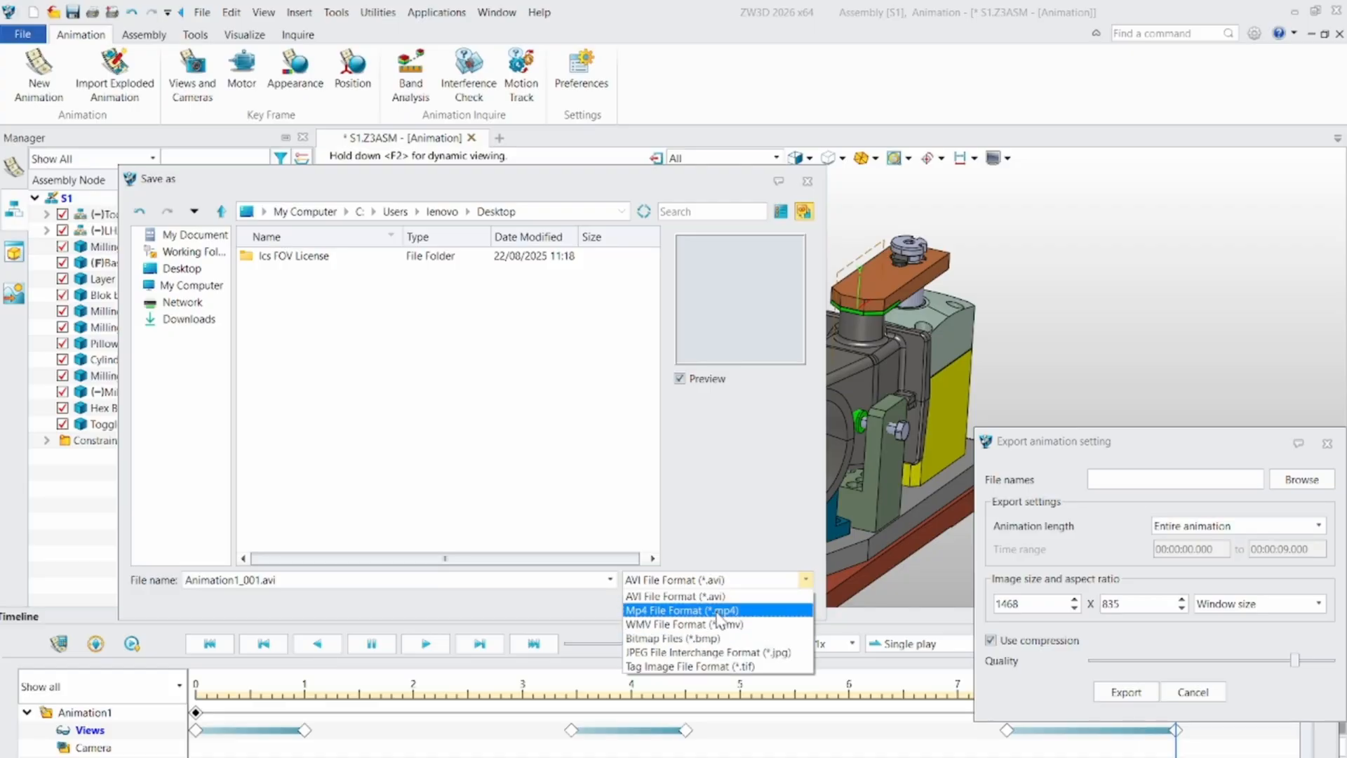
click(688, 596)
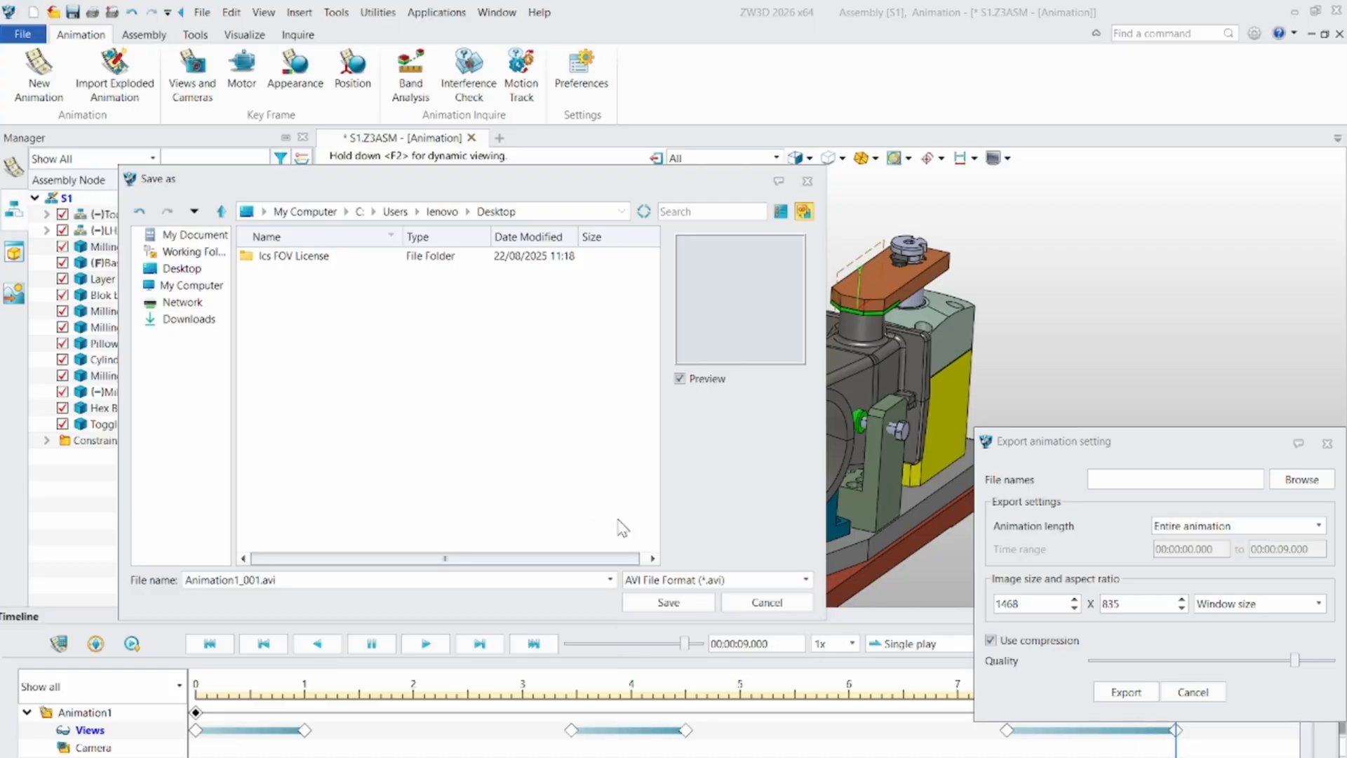
click(702, 580)
click(691, 610)
click(669, 602)
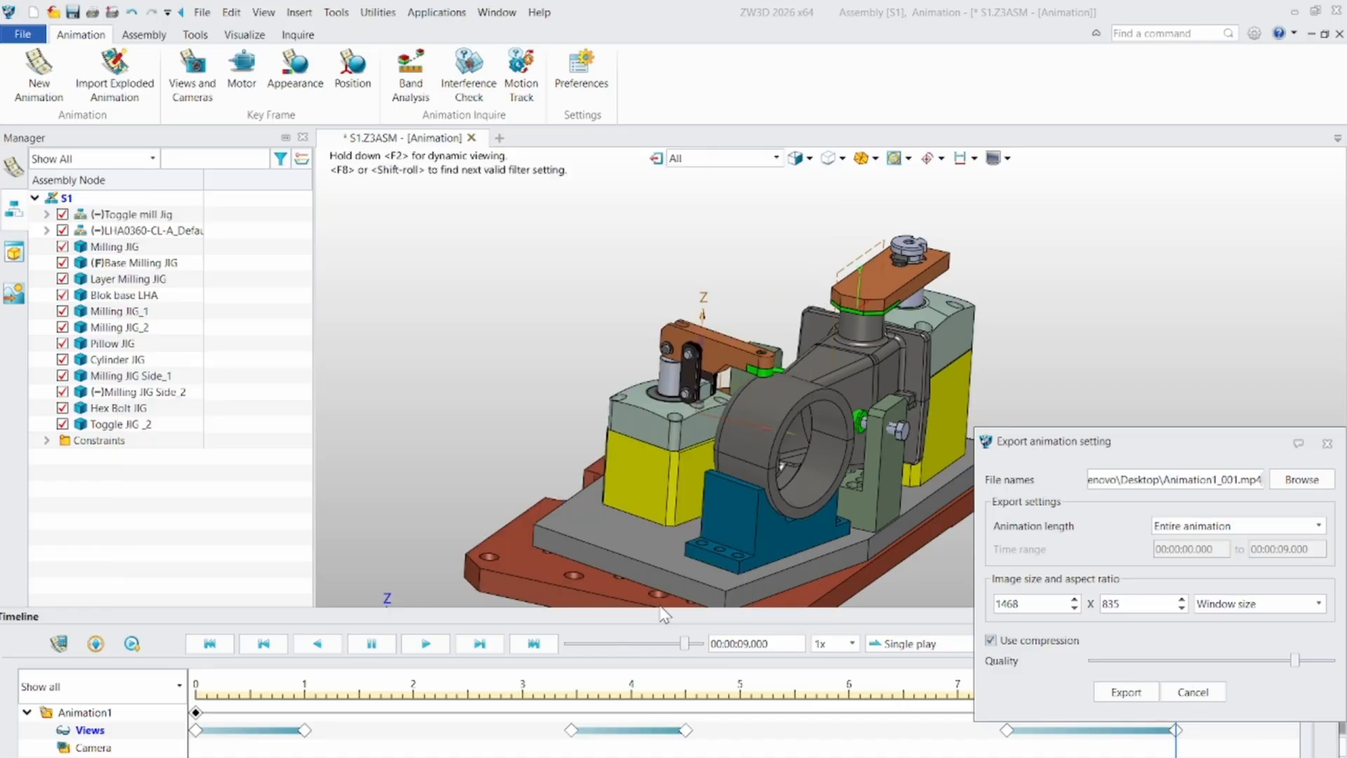
- Export the entire animation at window size with compression on, and dismiss the completion notice
drag(1143, 446, 960, 354)
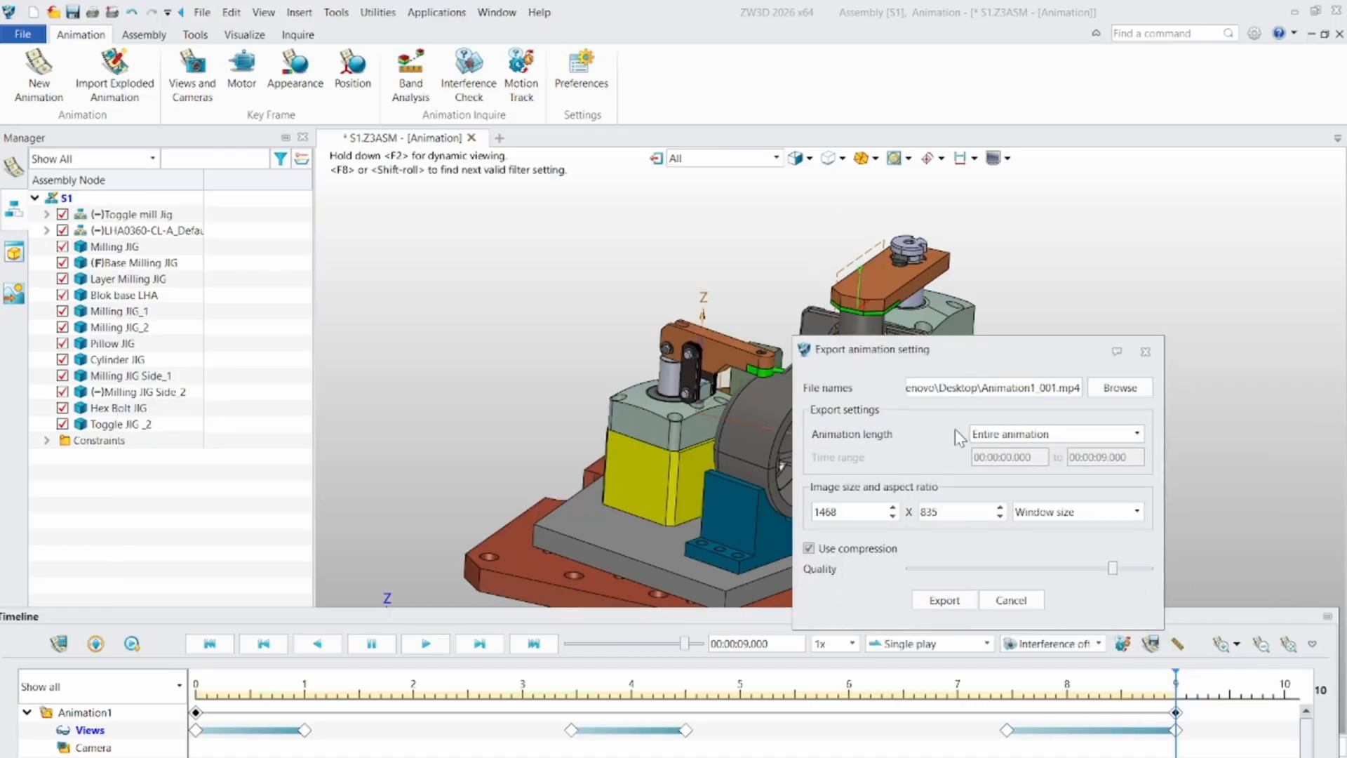
click(946, 603)
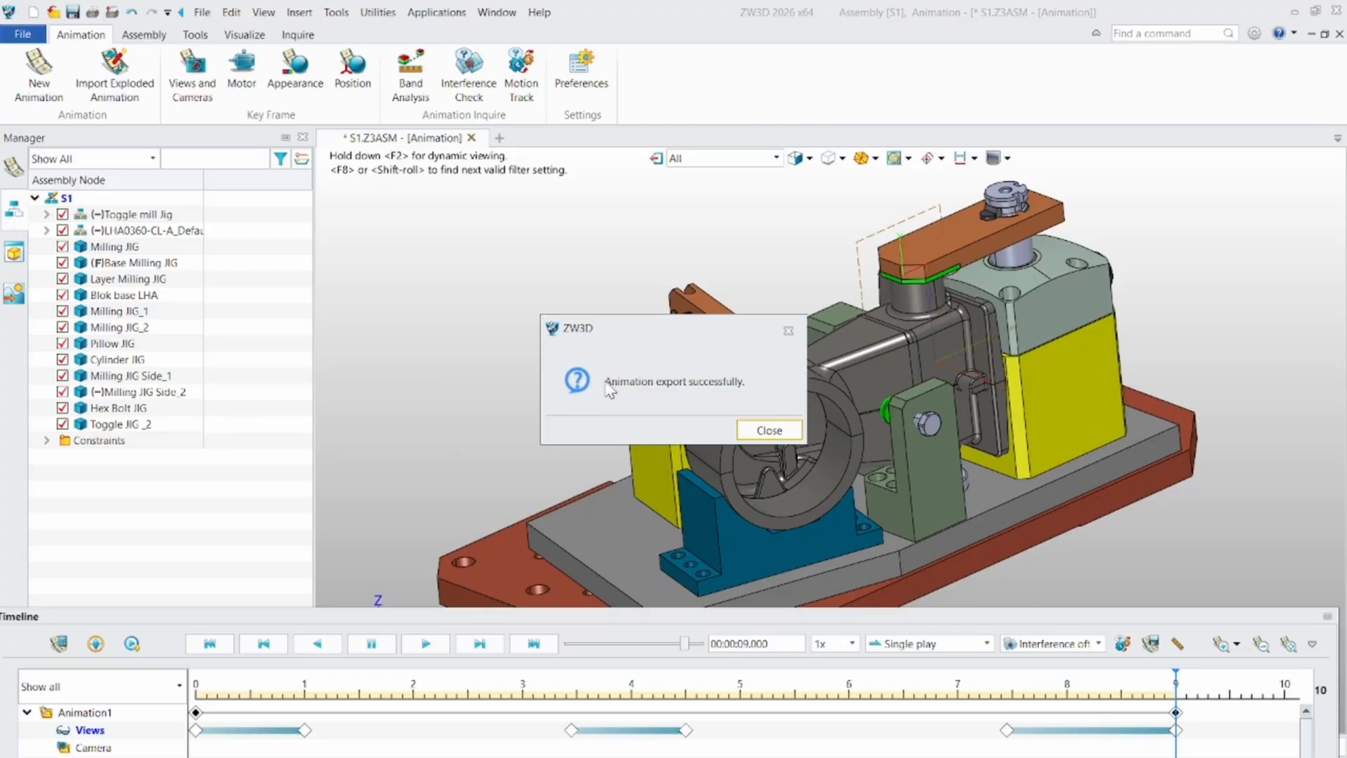
click(768, 431)
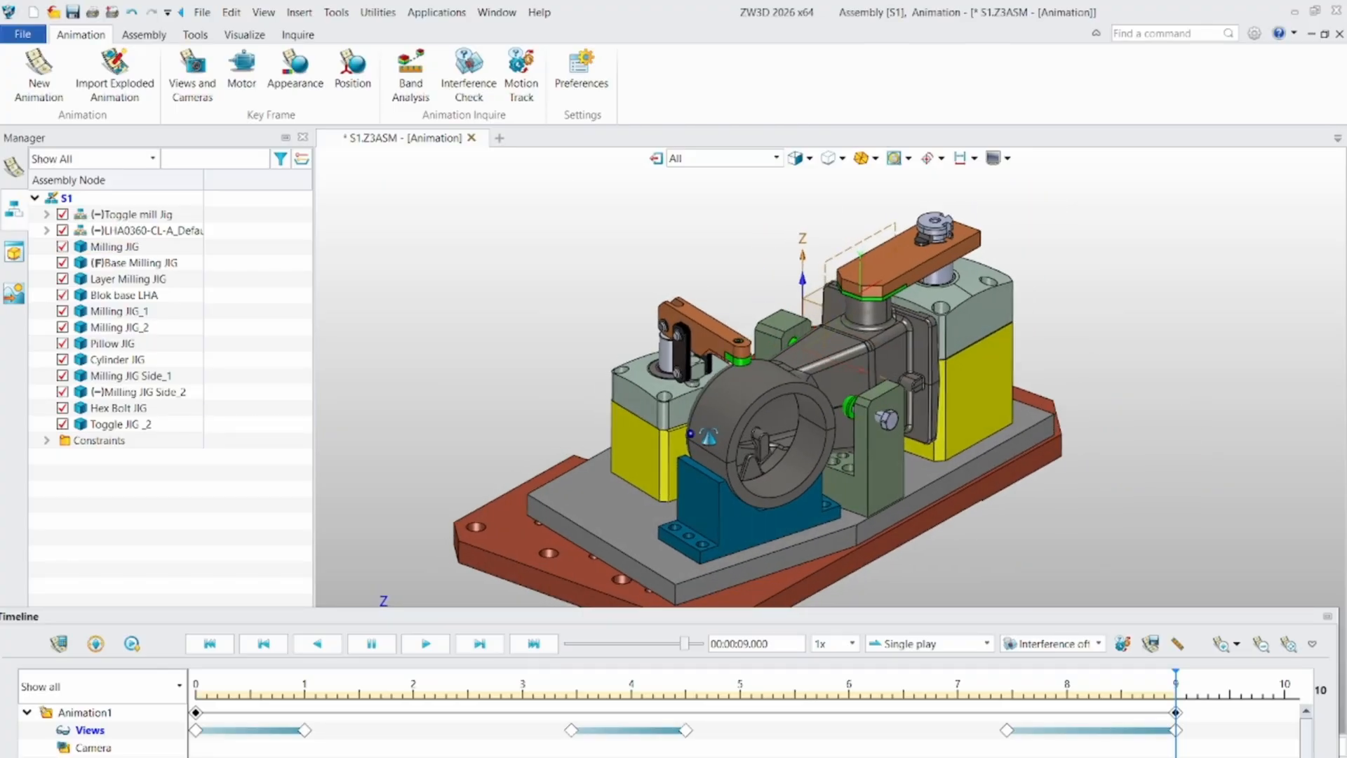